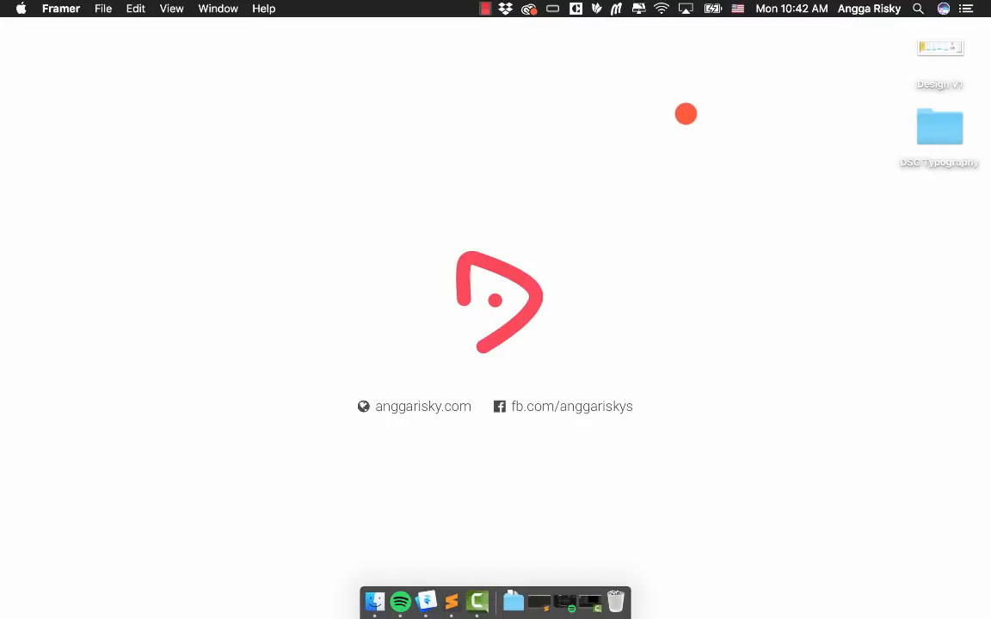
# Step: Switch to Framer, create a new project and enlarge its window to fill the screen
pyautogui.click(686, 114)
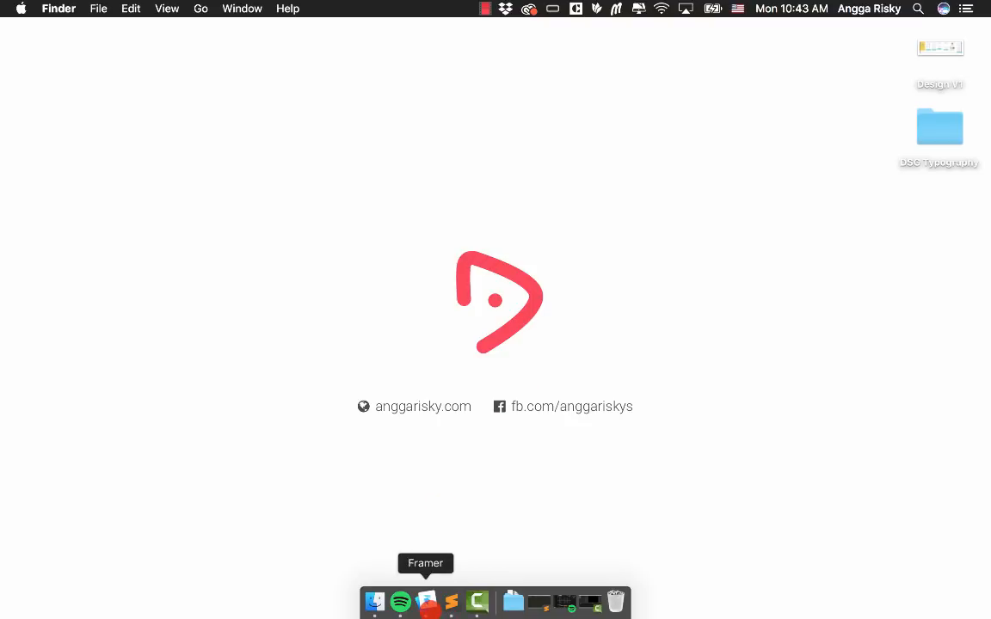
pyautogui.click(427, 601)
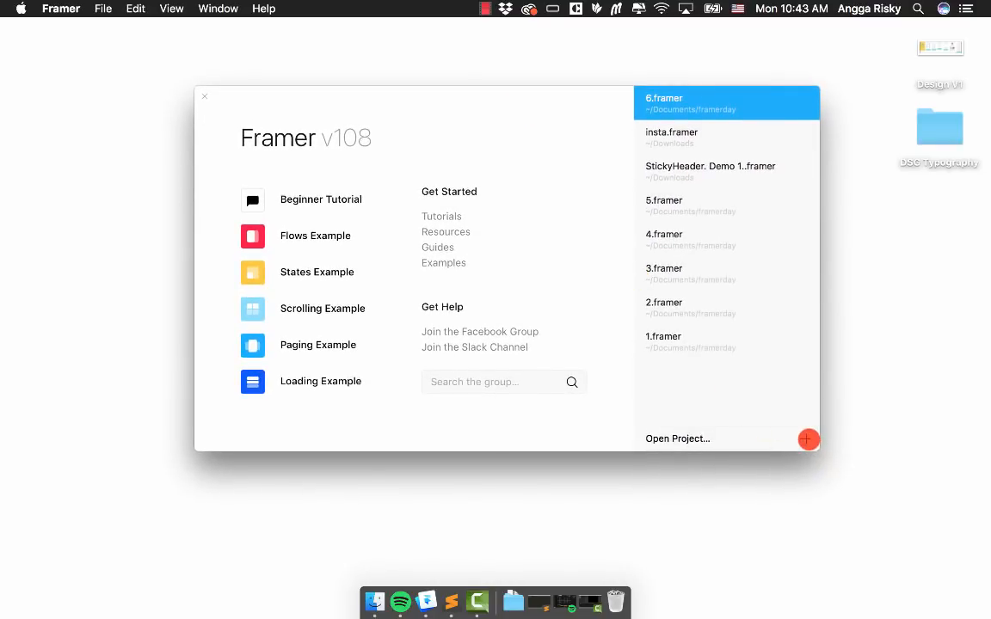
pyautogui.click(808, 440)
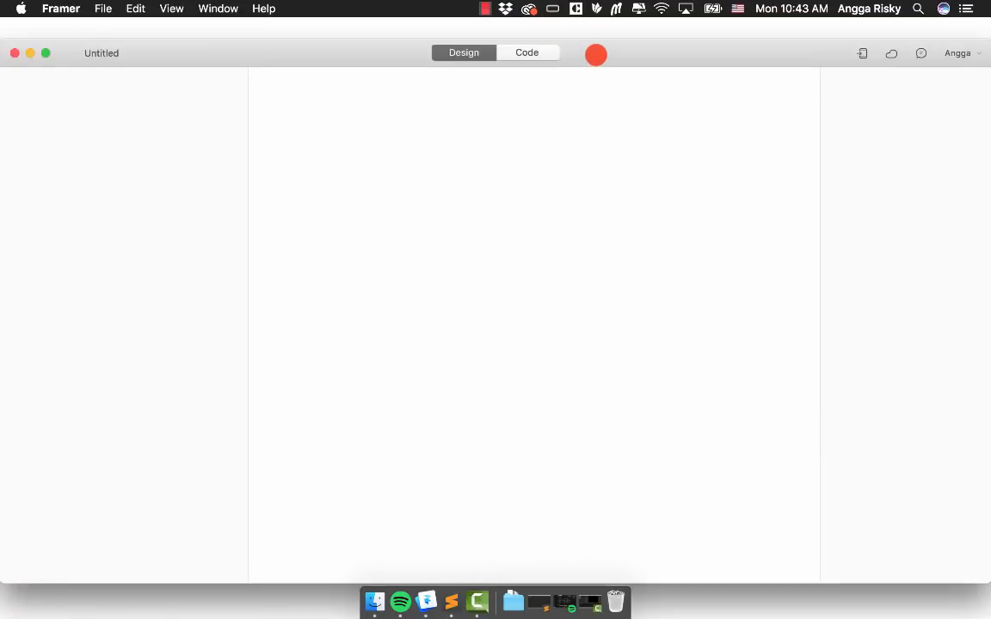
pyautogui.doubleClick(596, 55)
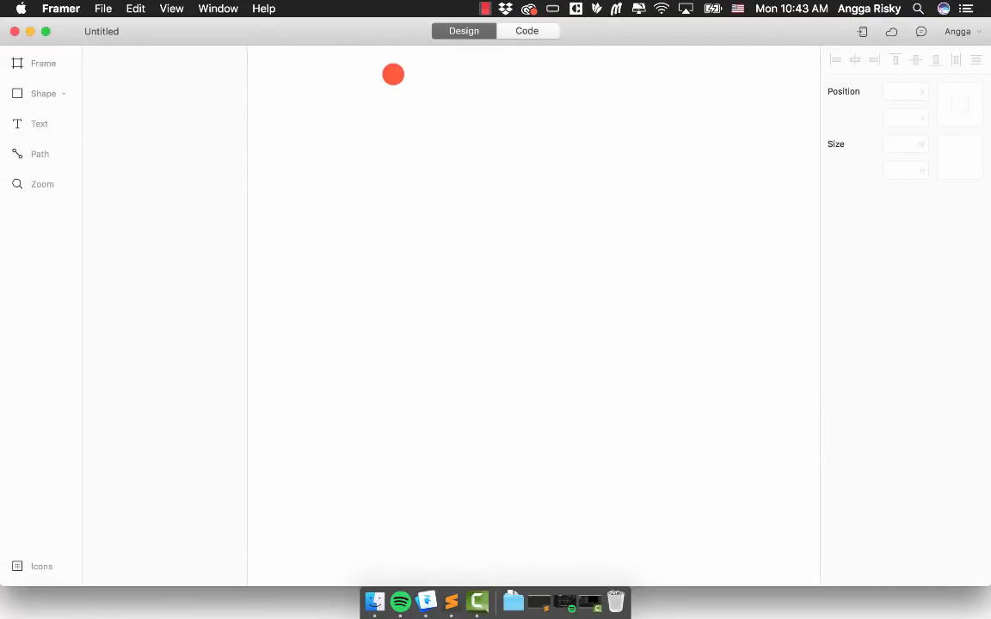
# Step: Add an Apple iPhone SE frame to the canvas and rename it ScreenA
pyautogui.press('f')
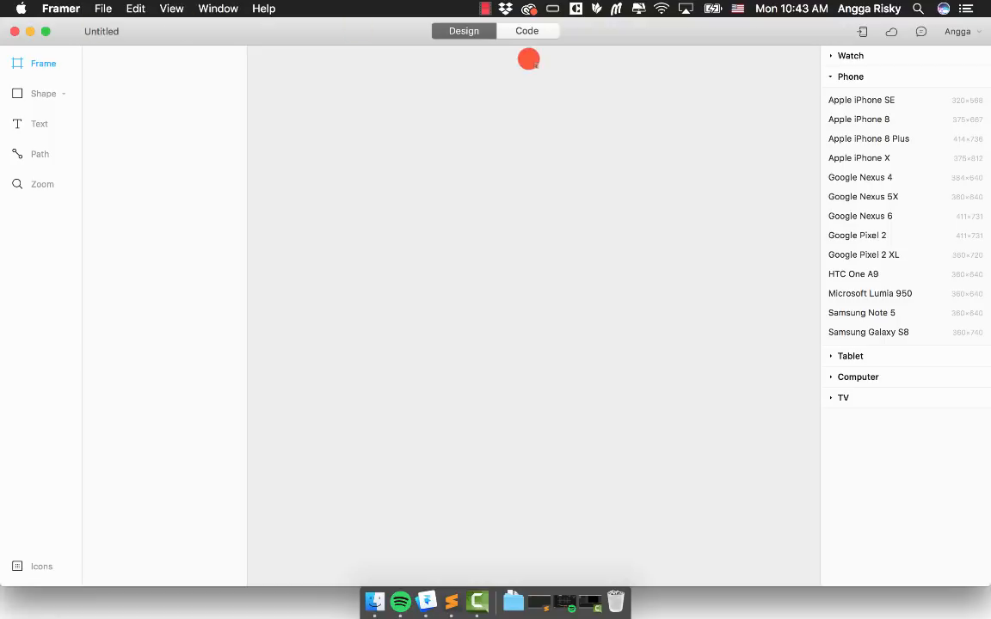
pyautogui.click(854, 101)
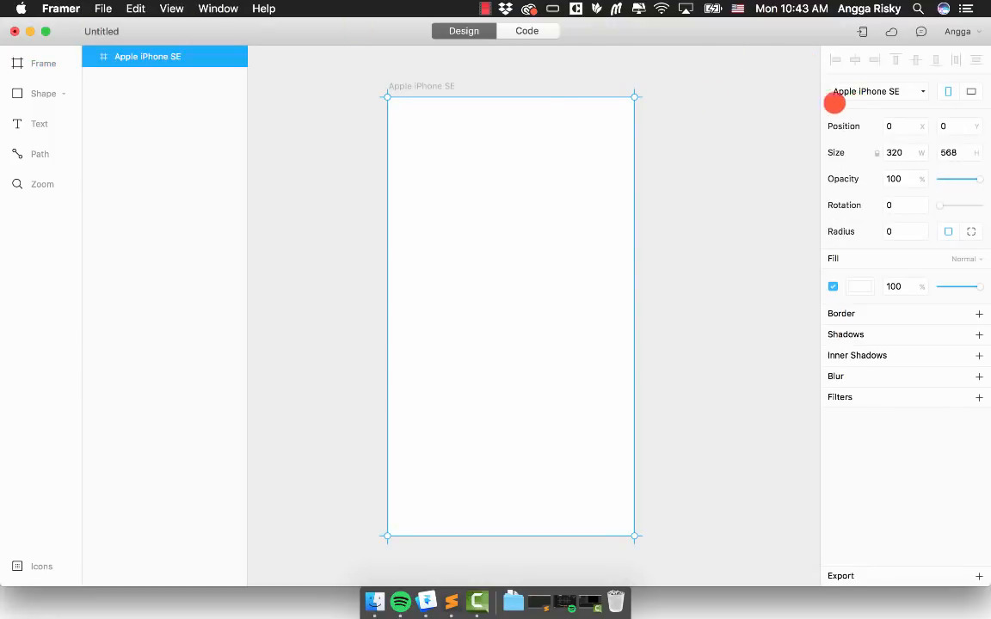
pyautogui.press('super+r')
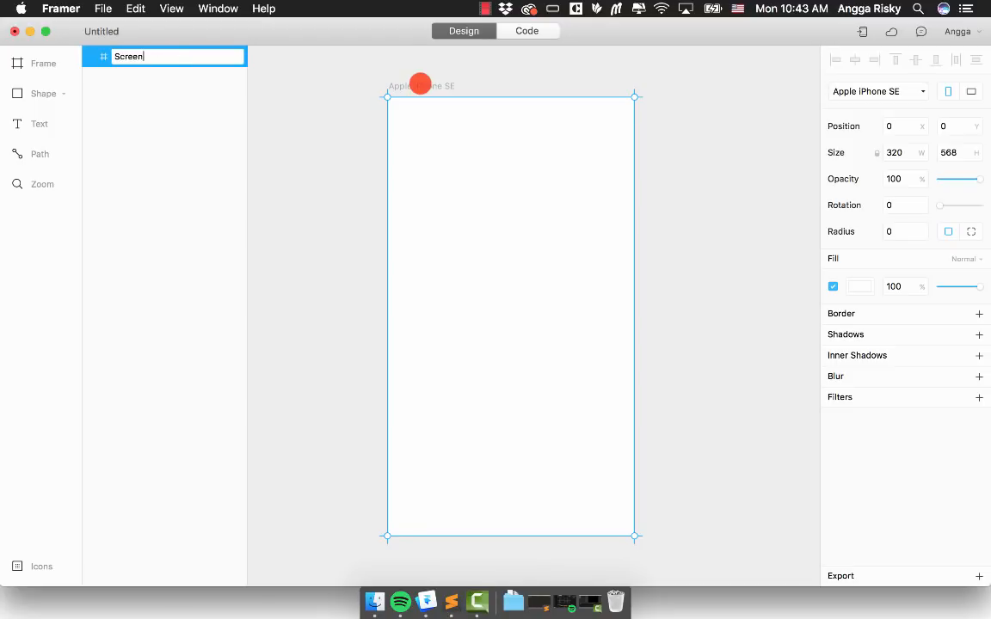
pyautogui.press('Return')
pyautogui.click(420, 84)
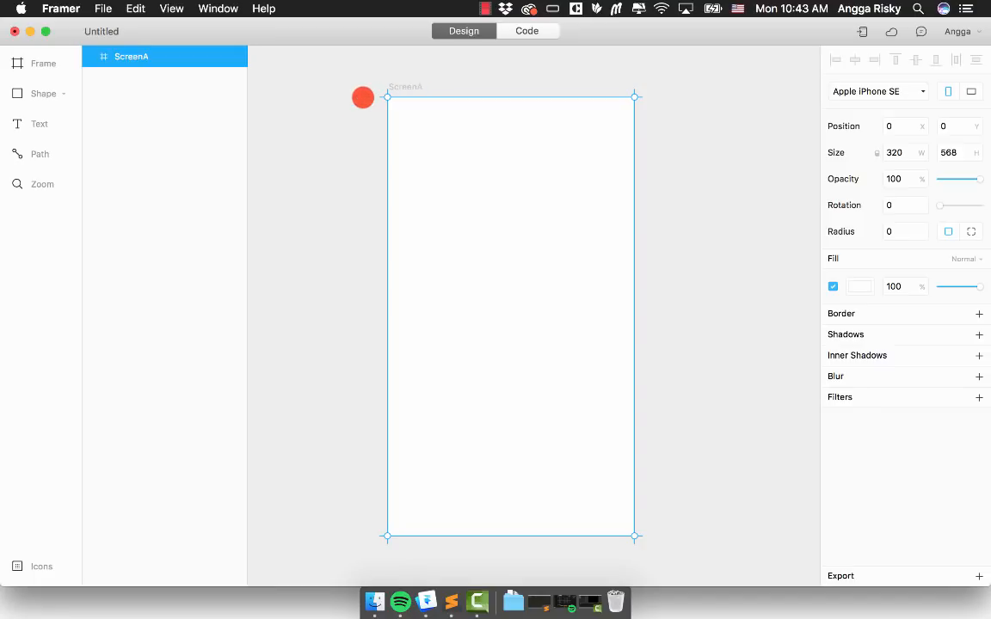
pyautogui.hscroll(3, 363, 97)
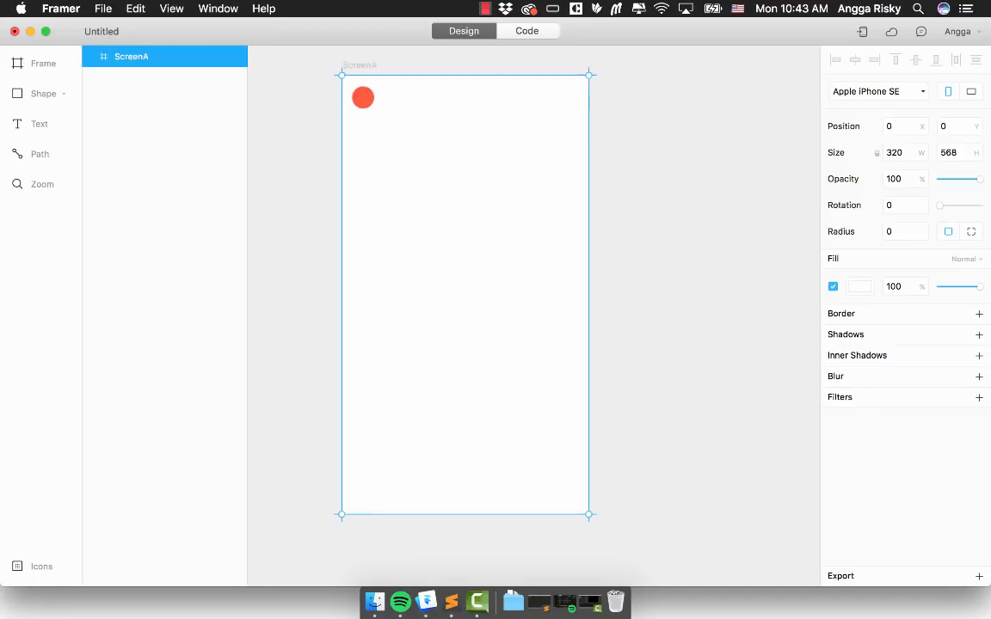
pyautogui.scroll(1, 363, 97)
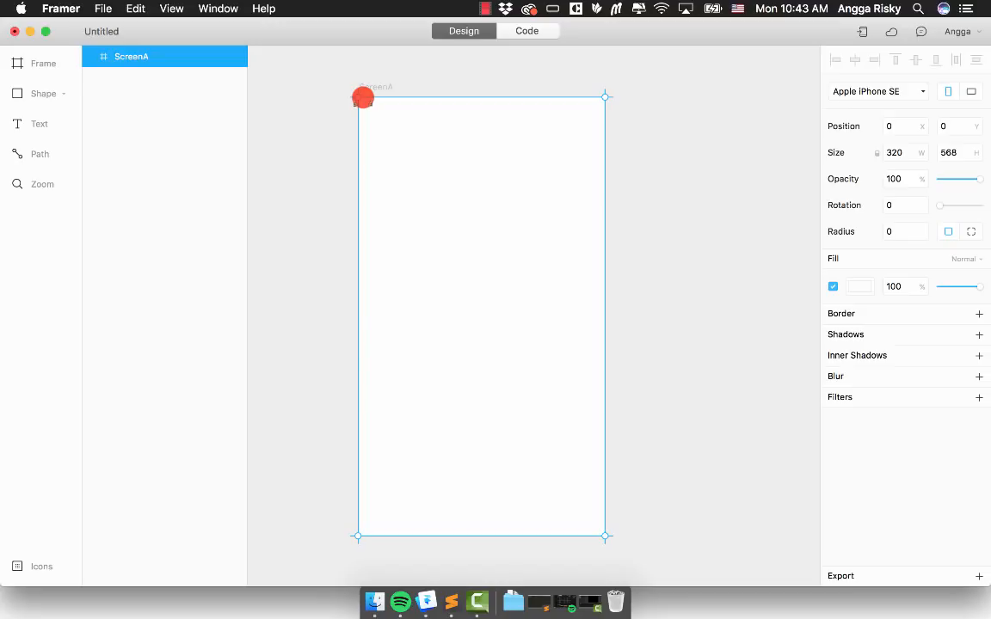
pyautogui.hscroll(-3, 336, 122)
pyautogui.scroll(1, 337, 122)
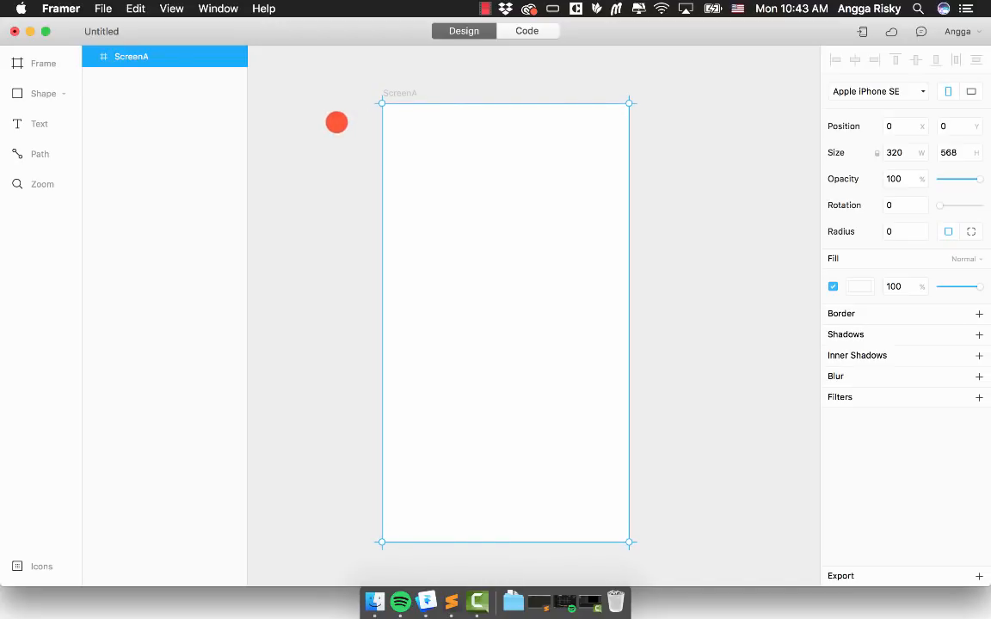
pyautogui.hscroll(2, 336, 122)
pyautogui.scroll(-1, 336, 122)
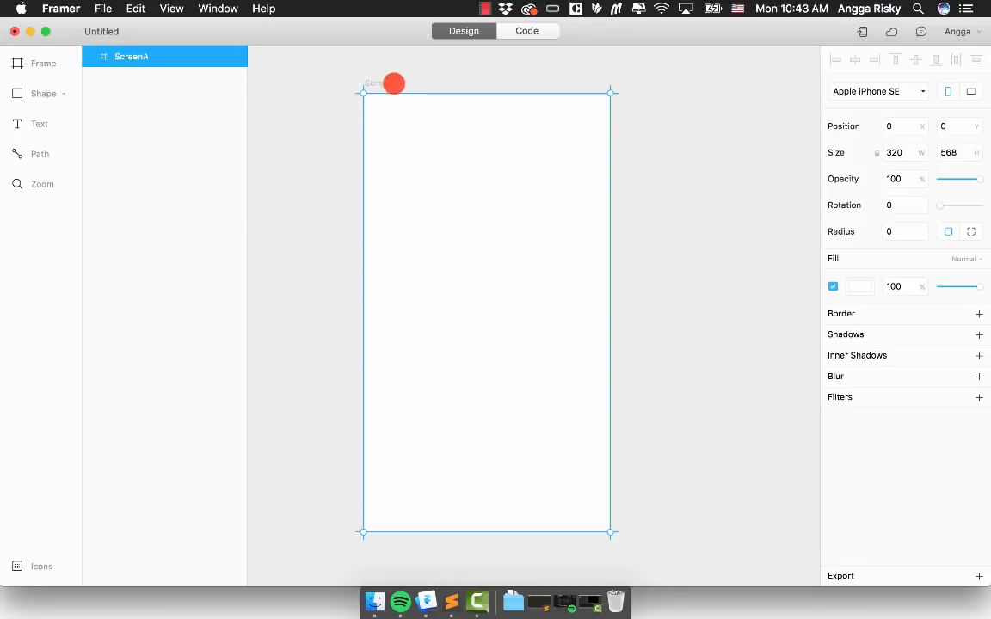
pyautogui.hscroll(-2, 273, 129)
pyautogui.scroll(1, 274, 129)
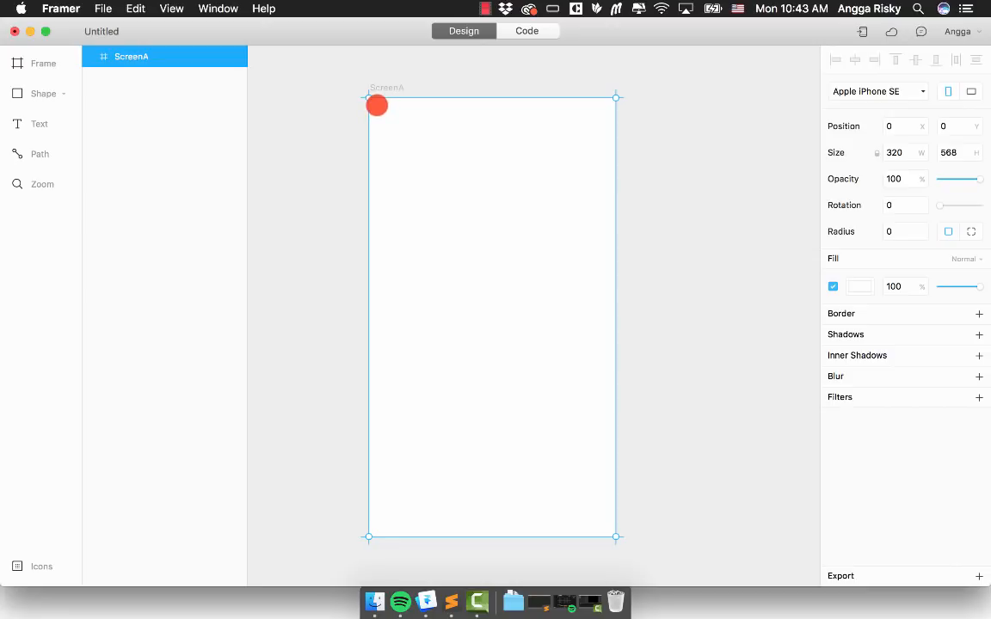
# Step: Draw a 320 × 190 frame across the top of ScreenA and set its fill opacity to 100%
pyautogui.press('f')
pyautogui.moveTo(367, 97); pyautogui.dragTo(614, 245)
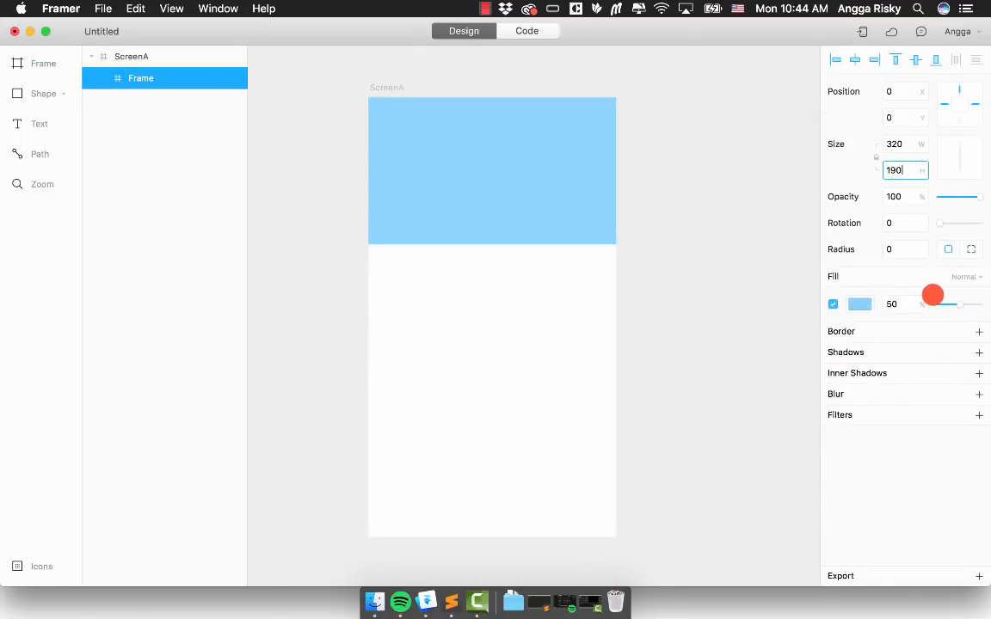
pyautogui.moveTo(956, 304); pyautogui.dragTo(984, 300)
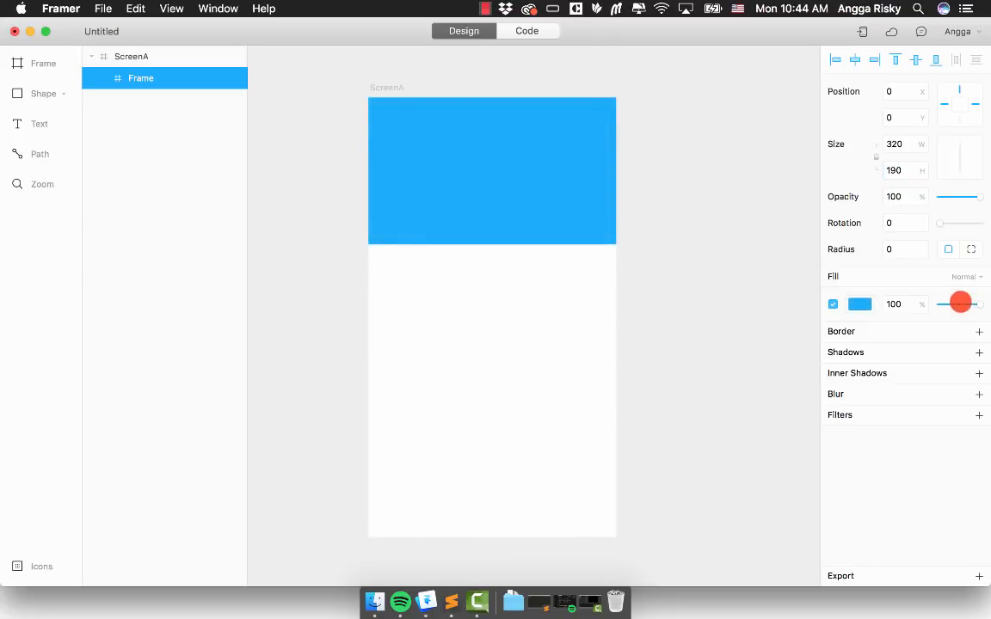
# Step: Try several preset swatches for the header frame's fill and settle on blue #1199EE
pyautogui.click(859, 303)
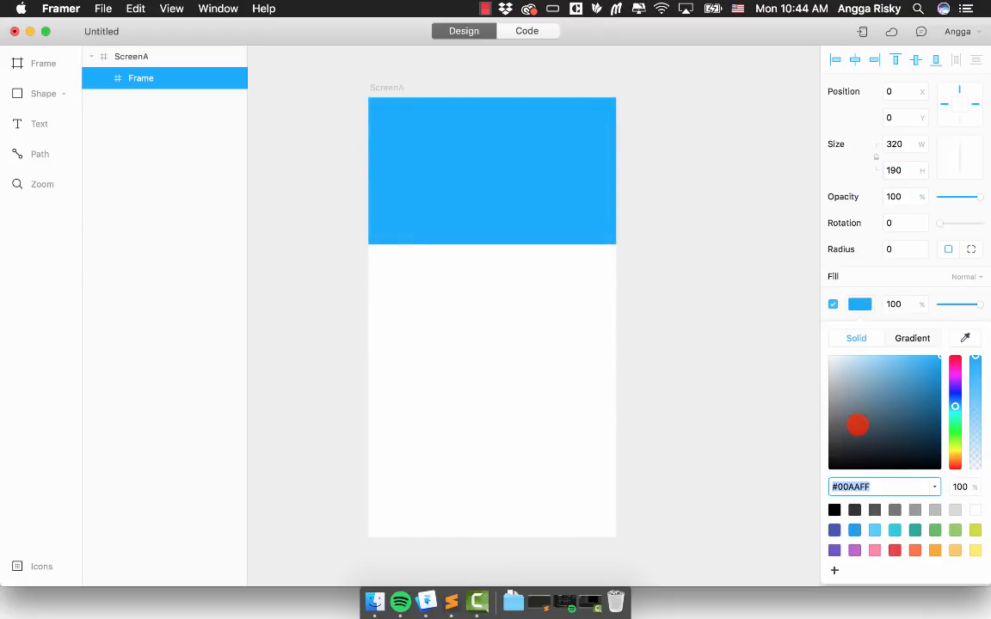
pyautogui.click(875, 510)
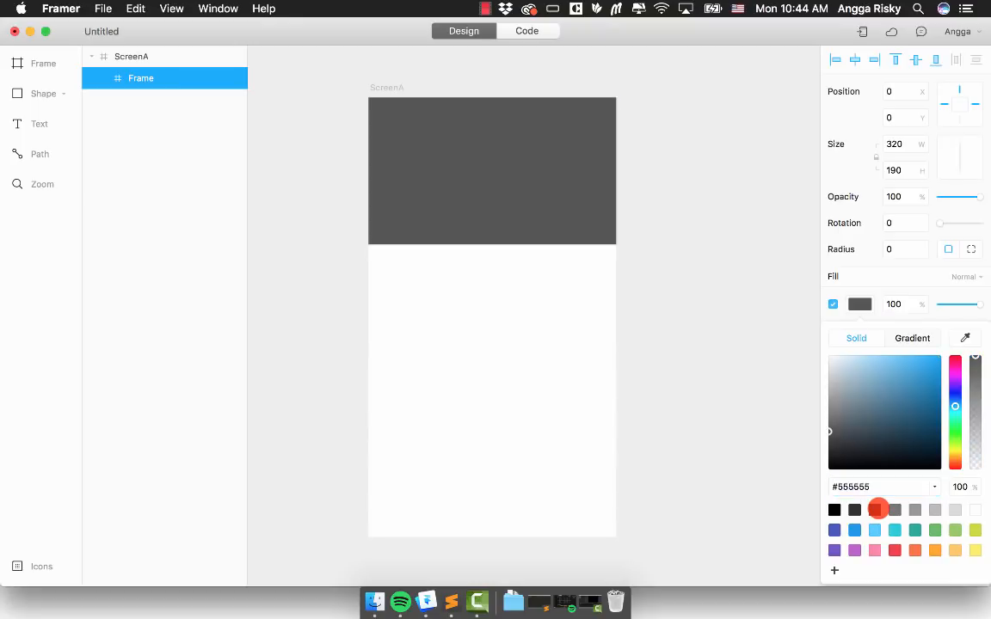
pyautogui.click(897, 530)
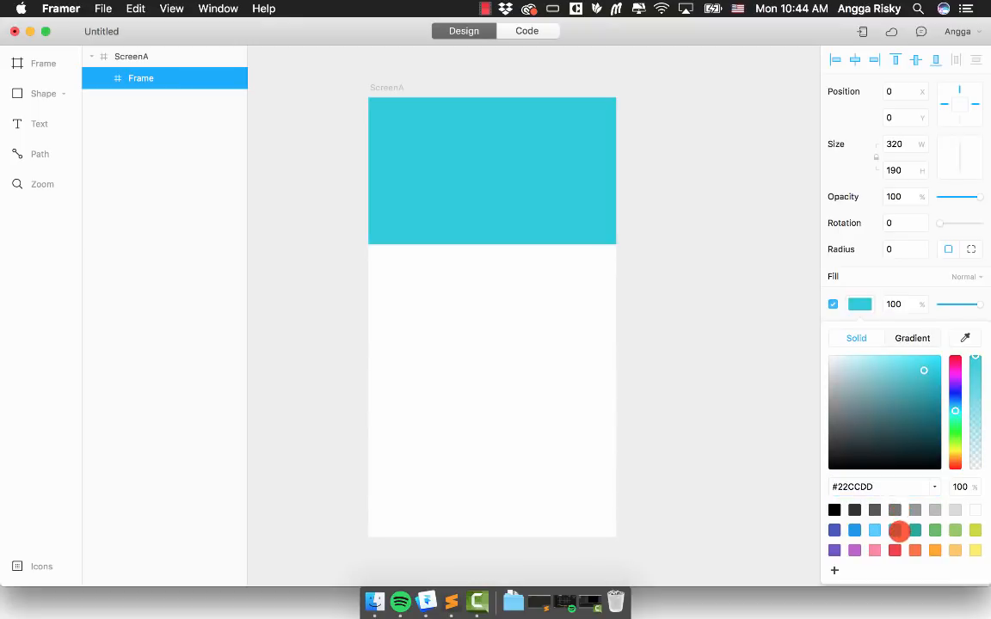
pyautogui.click(913, 530)
pyautogui.click(873, 550)
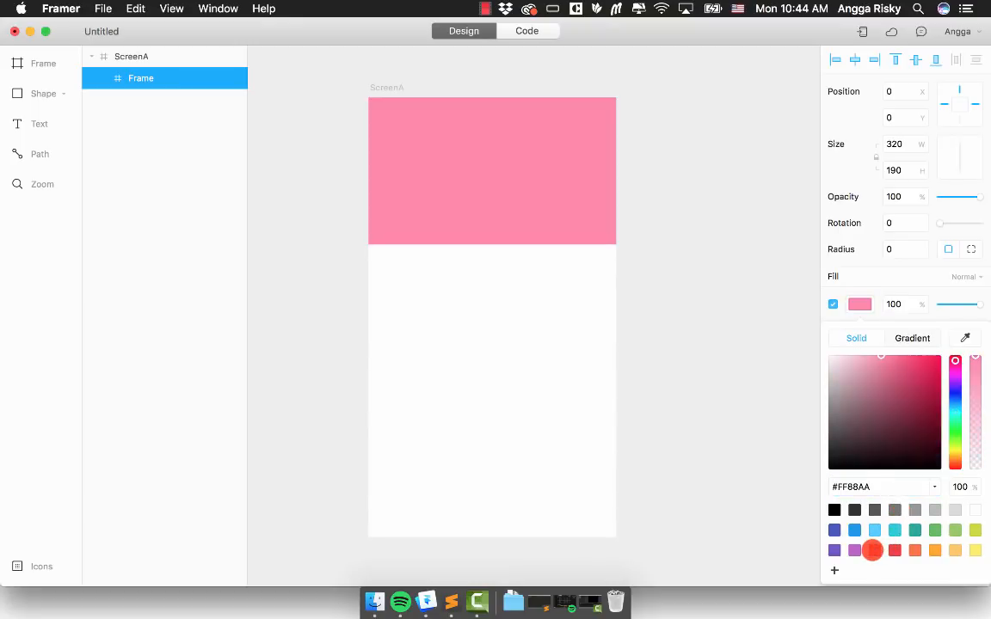
pyautogui.click(854, 530)
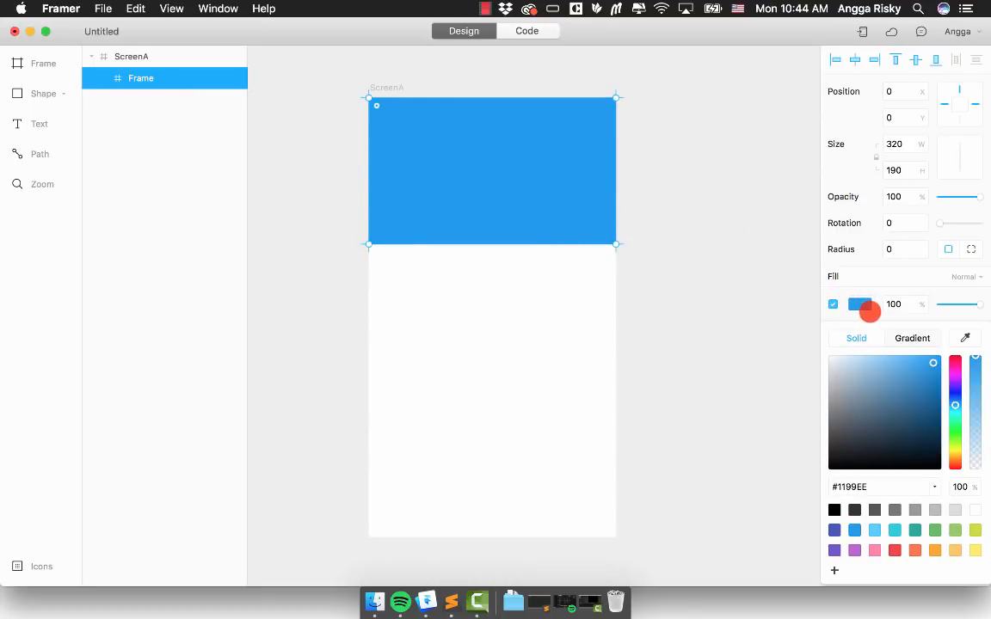
pyautogui.click(868, 309)
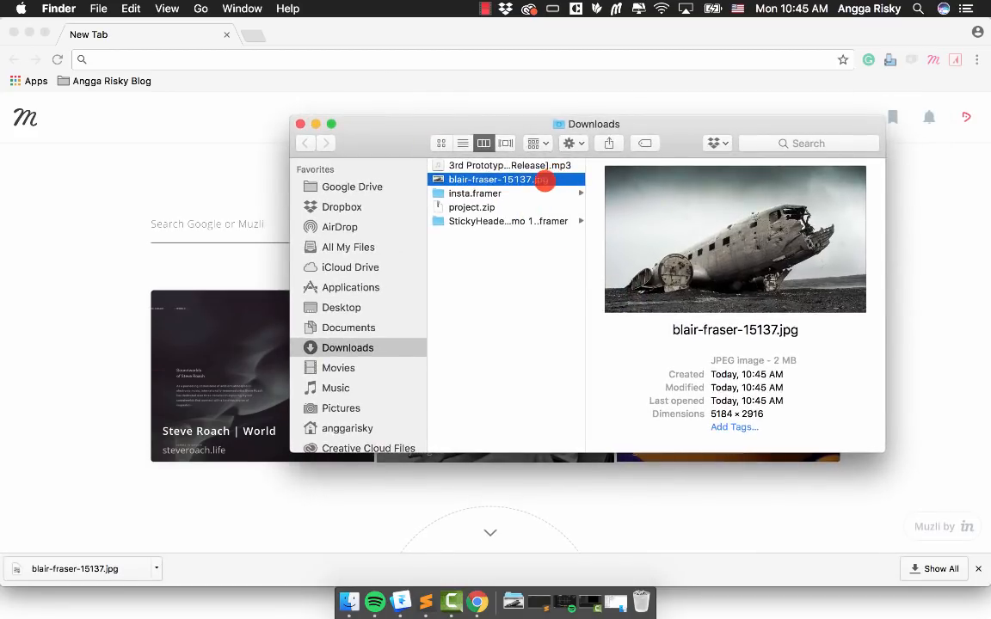
# Step: Copy blair-fraser-15137.jpg from the Downloads folder, close the Finder and browser windows, and paste the image into ScreenA in Framer
pyautogui.press('super+c')
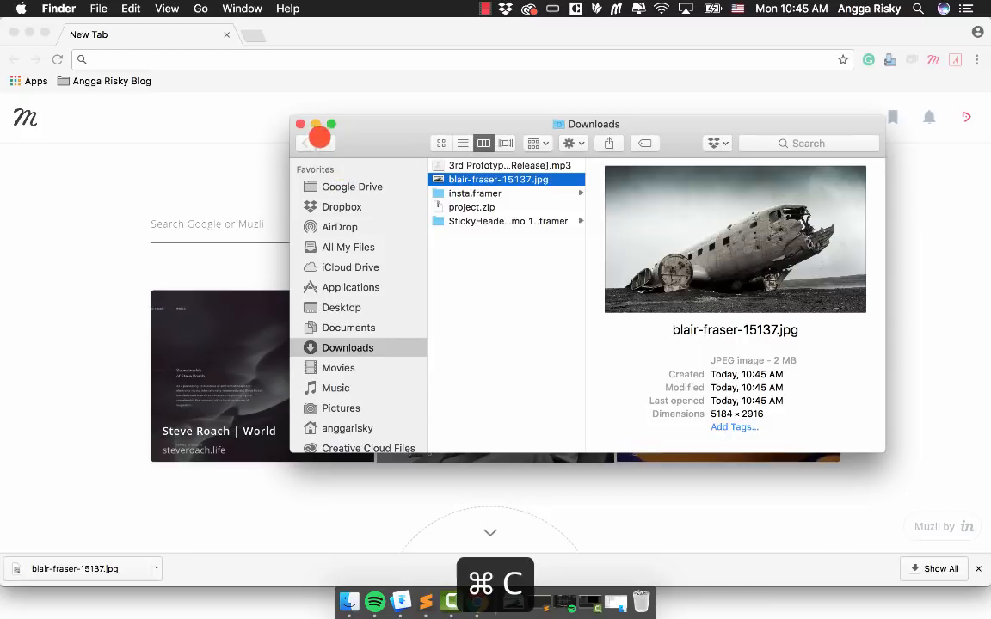
pyautogui.click(300, 123)
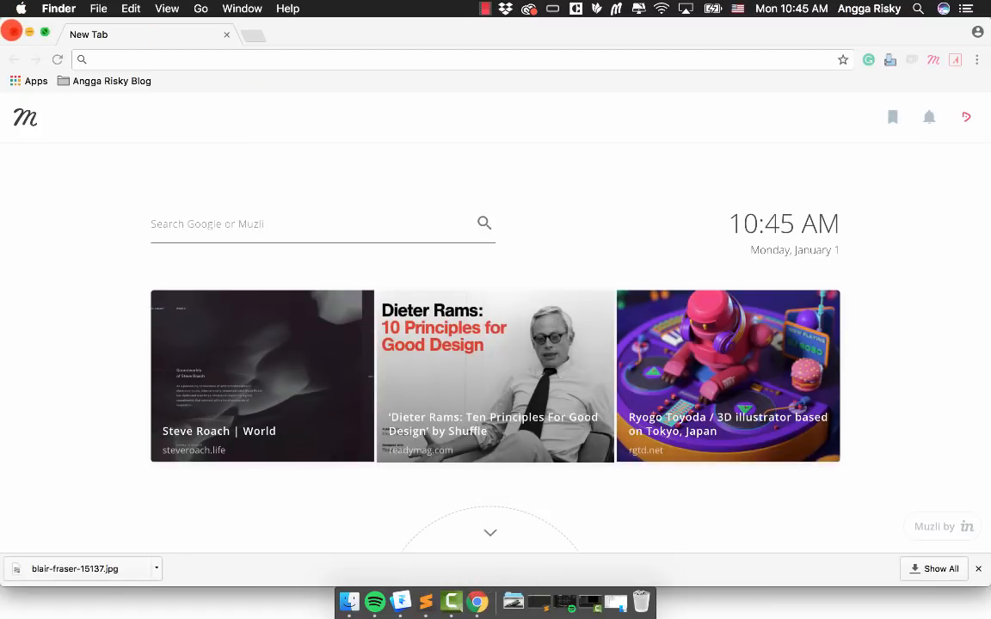
pyautogui.click(12, 32)
pyautogui.click(460, 172)
pyautogui.press('super+v')
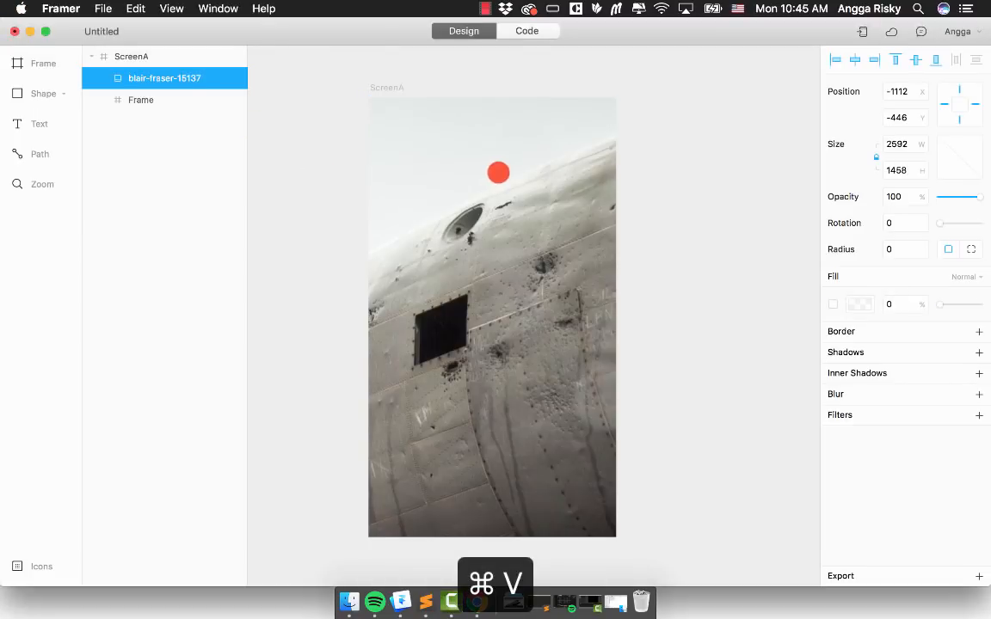
# Step: Nest the blair-fraser-15137 image layer inside the header frame so the frame crops it
pyautogui.click(143, 100)
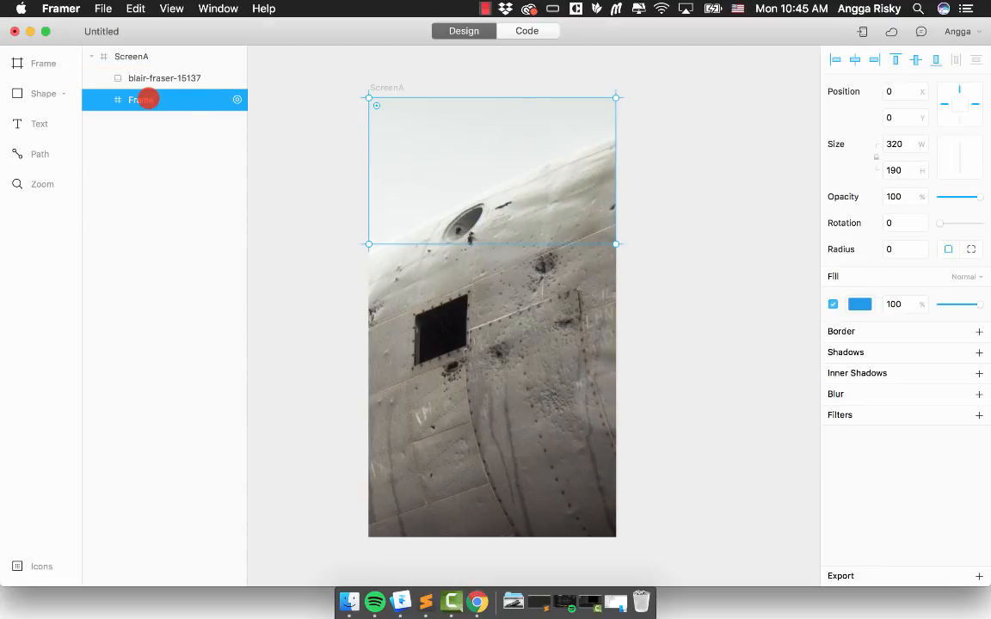
pyautogui.rightClick(143, 100)
pyautogui.click(244, 457)
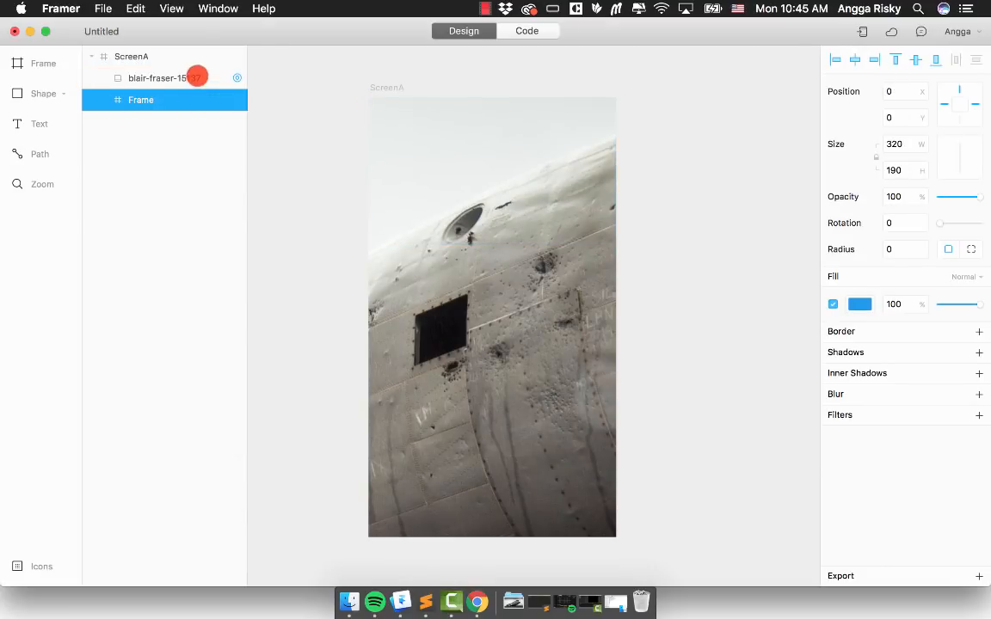
pyautogui.click(159, 79)
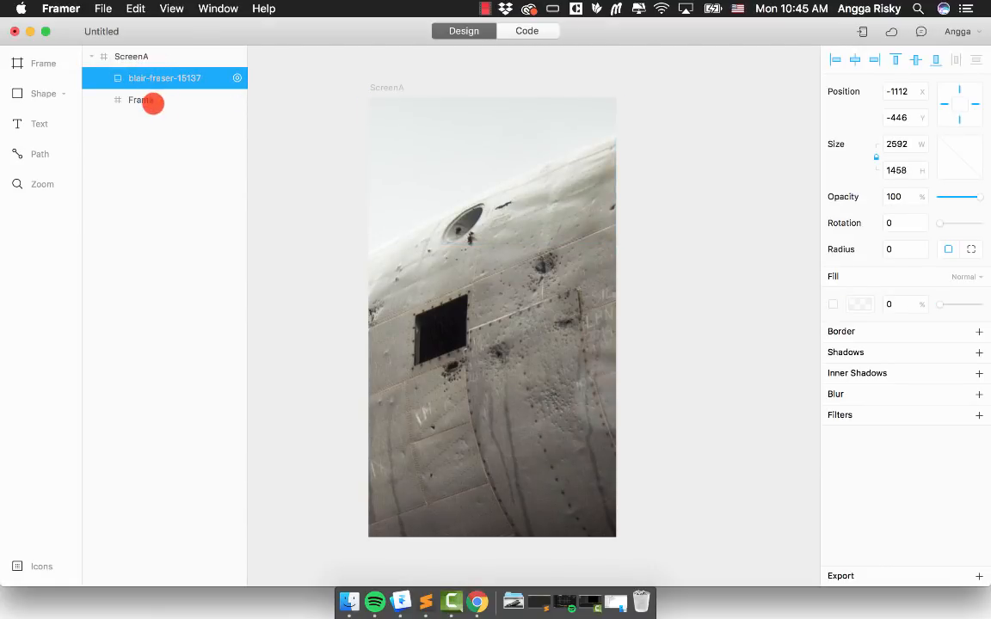
pyautogui.moveTo(153, 103); pyautogui.dragTo(192, 101)
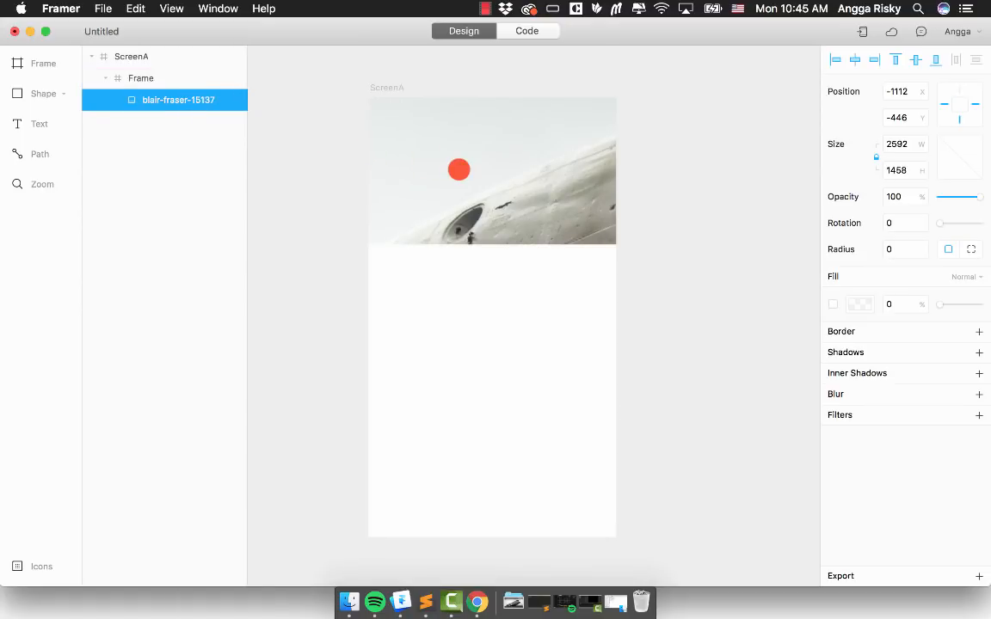
# Step: Move the oversized image within its frame to about X -32, Y -46, staying in the Design view
pyautogui.press('super+minus')
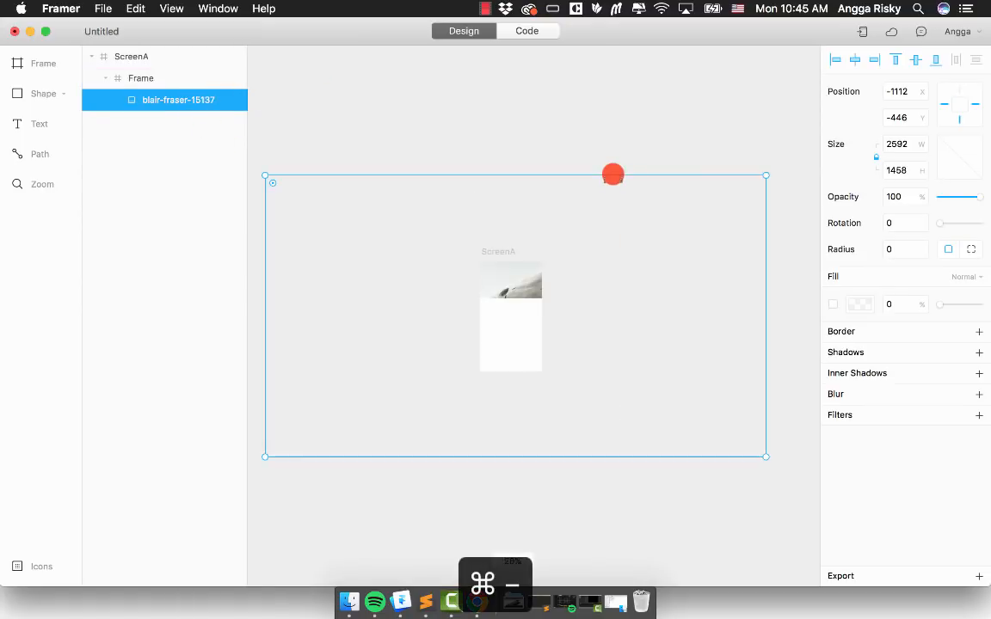
pyautogui.moveTo(514, 281); pyautogui.dragTo(724, 358)
pyautogui.press('super+2')
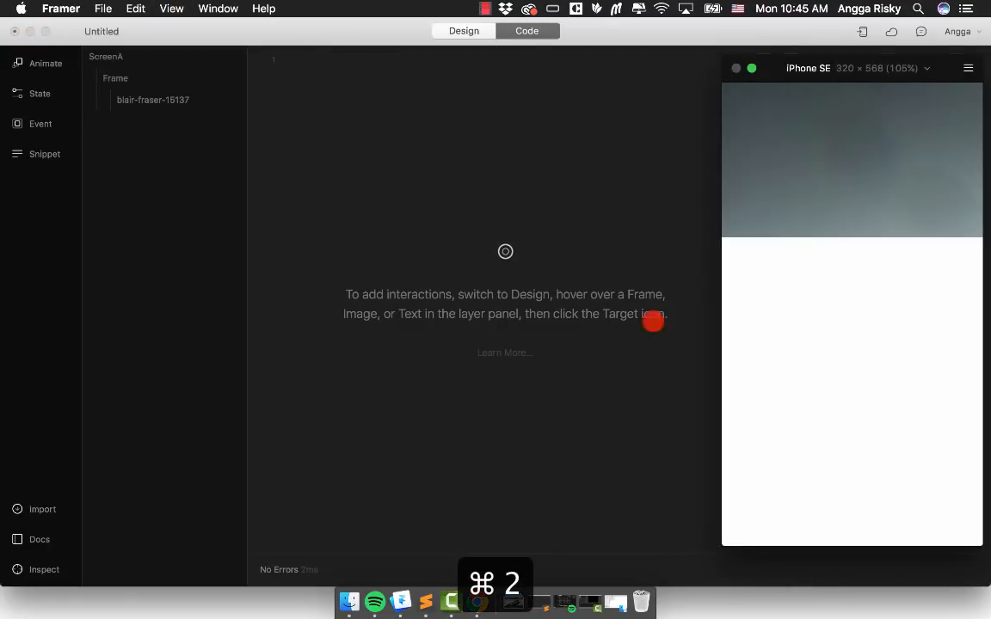
pyautogui.click(464, 31)
# Step: Scale the image down proportionally from its lower-right corner to about 446 × 251
pyautogui.hscroll(5, 577, 270)
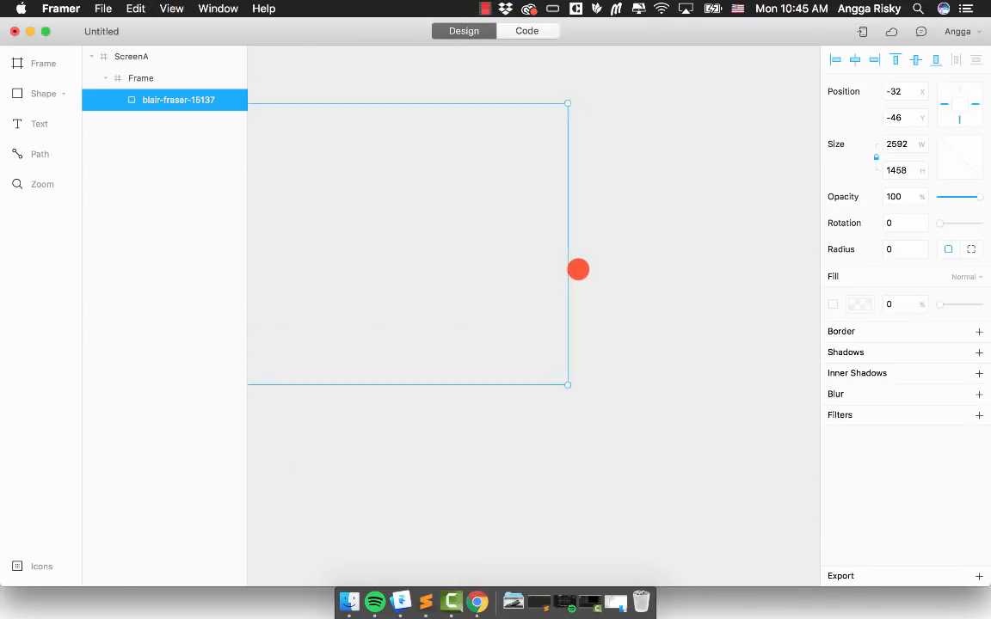
pyautogui.moveTo(785, 464); pyautogui.dragTo(366, 244)
pyautogui.hscroll(-3, 420, 206)
pyautogui.press('super+1')
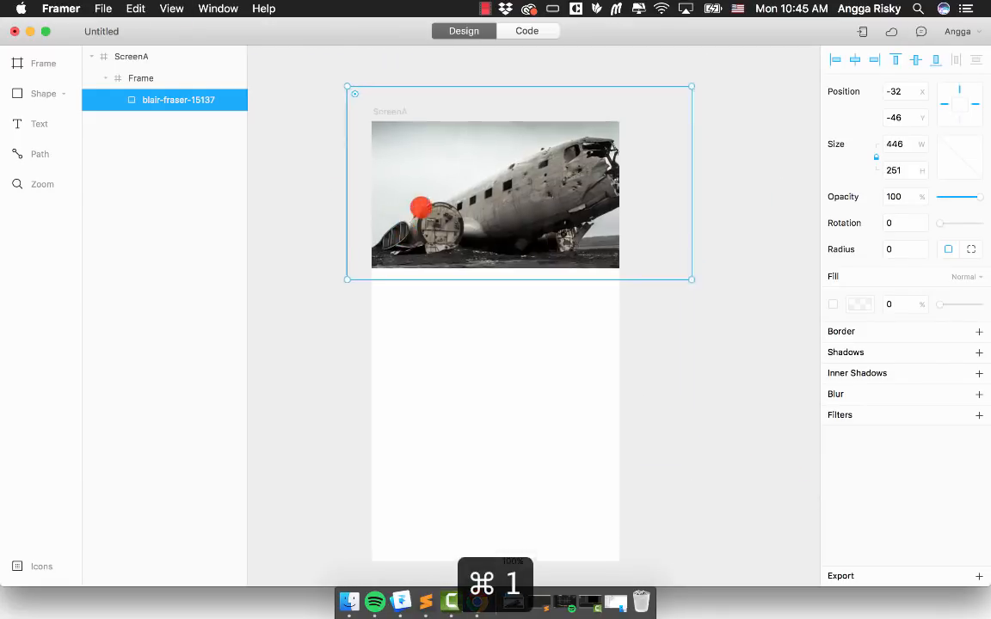
# Step: Shift the image sideways and shrink it from its corners to about 401 × 226 at X -42, Y -23
pyautogui.moveTo(563, 232); pyautogui.dragTo(533, 236)
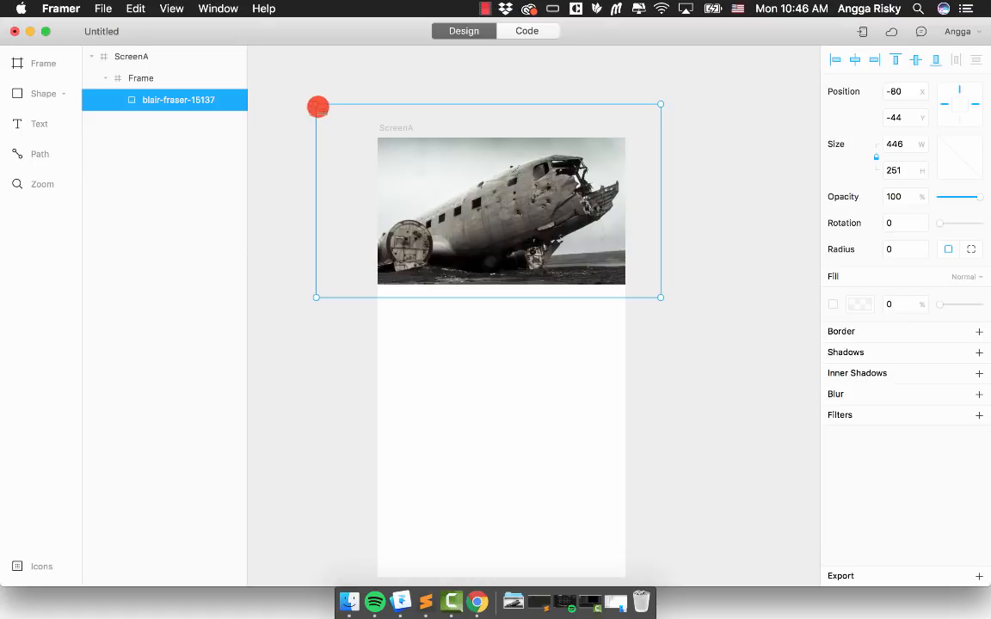
pyautogui.moveTo(317, 105); pyautogui.dragTo(344, 123)
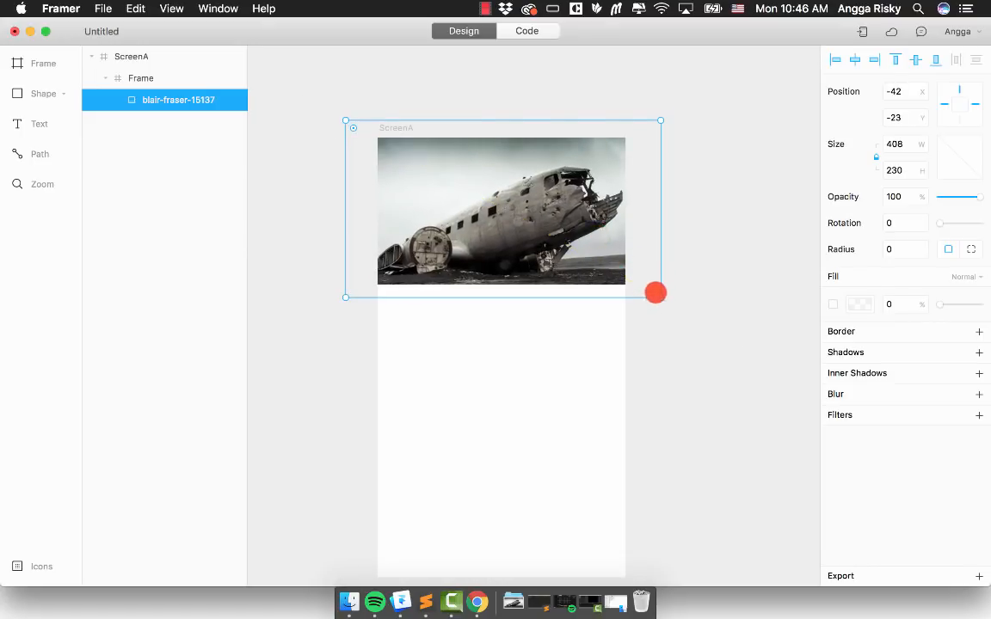
pyautogui.moveTo(658, 295); pyautogui.dragTo(655, 295)
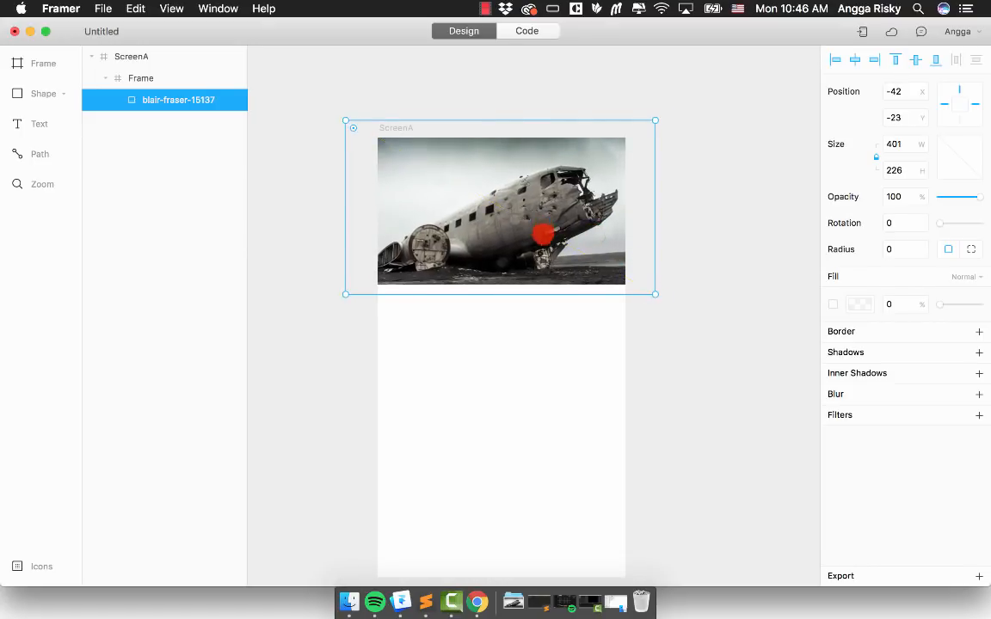
# Step: Reposition the airplane image inside the header frame to about X -41, Y -18
pyautogui.moveTo(542, 231); pyautogui.dragTo(542, 233)
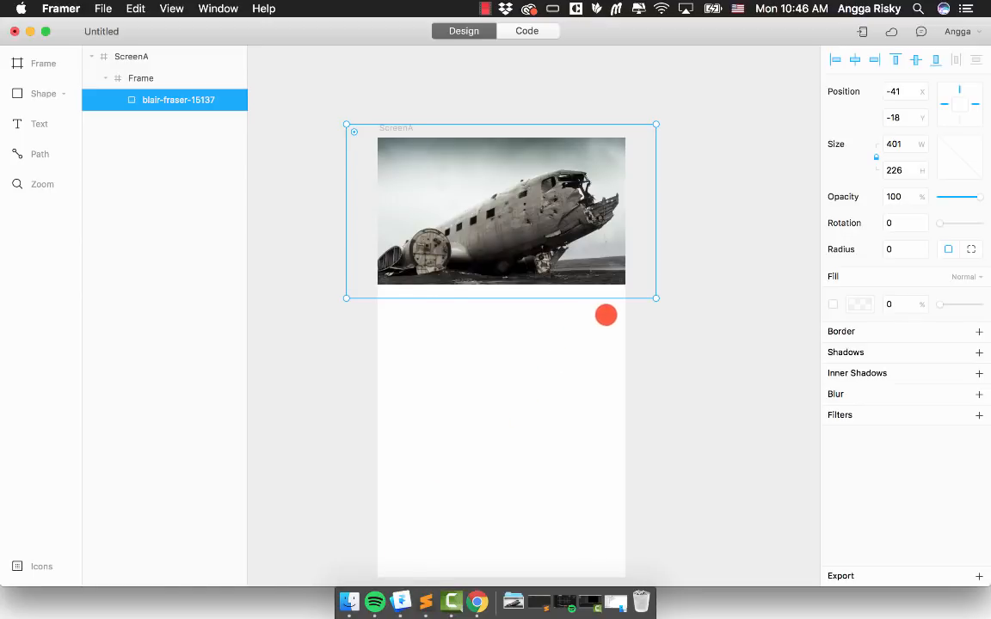
pyautogui.scroll(1, 605, 314)
pyautogui.scroll(-1, 606, 314)
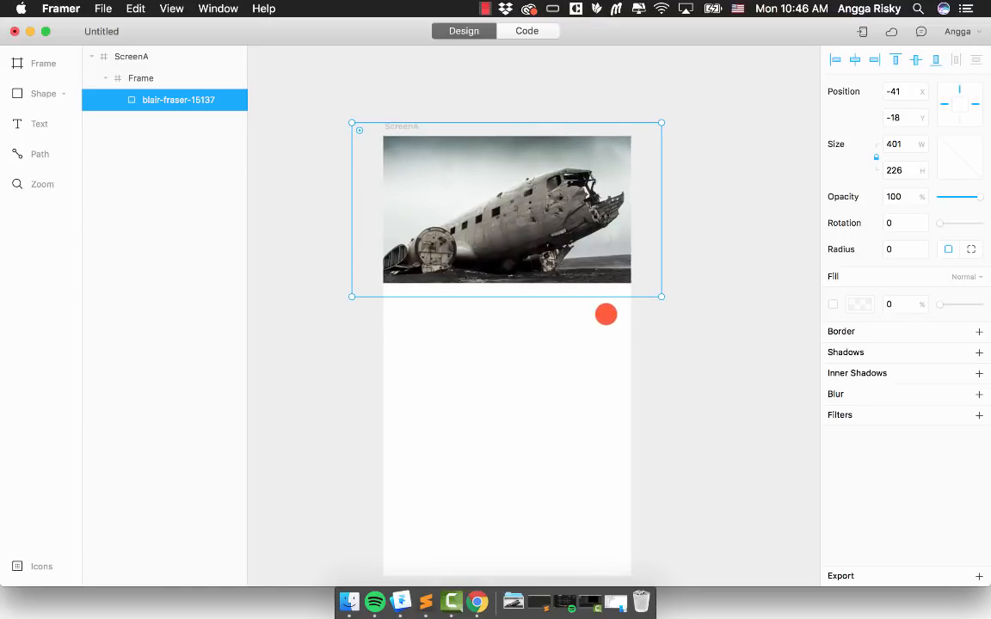
pyautogui.scroll(2, 606, 314)
pyautogui.hscroll(-1, 605, 313)
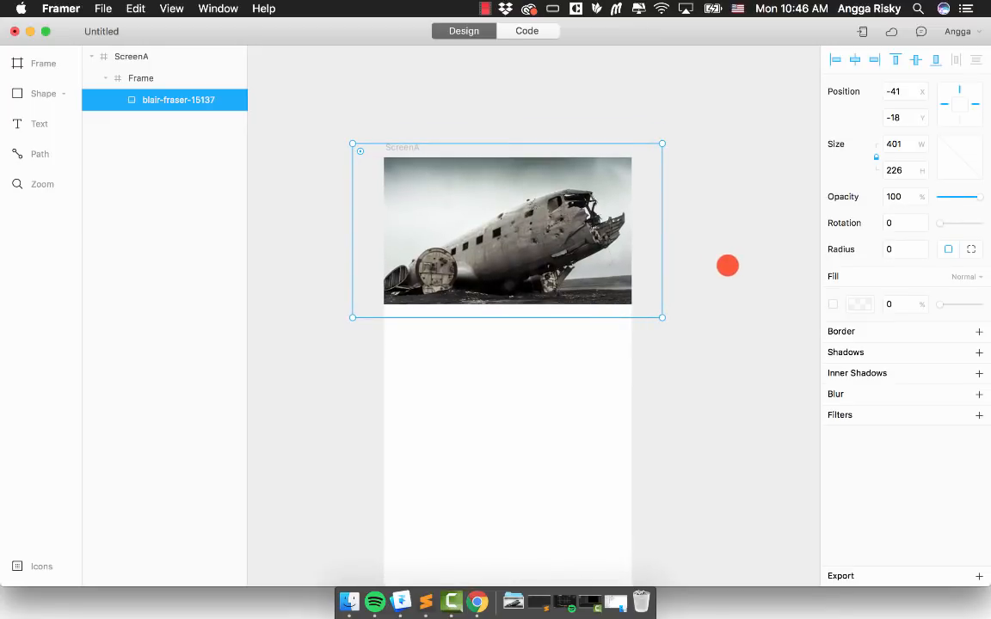
# Step: Rename the header frame that holds the airplane photo as pic
pyautogui.click(686, 244)
pyautogui.click(499, 220)
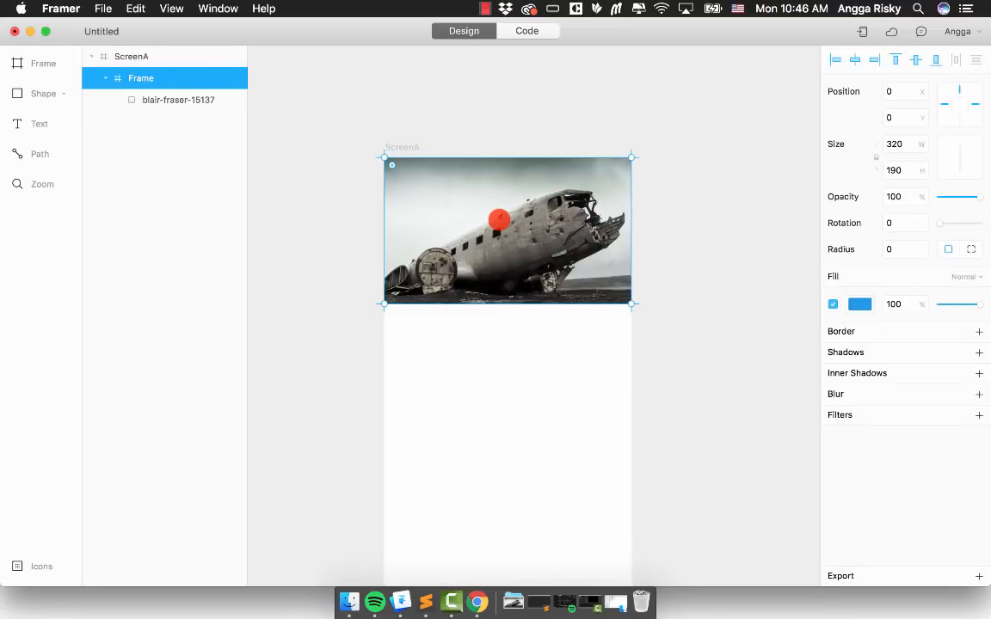
pyautogui.doubleClick(151, 76)
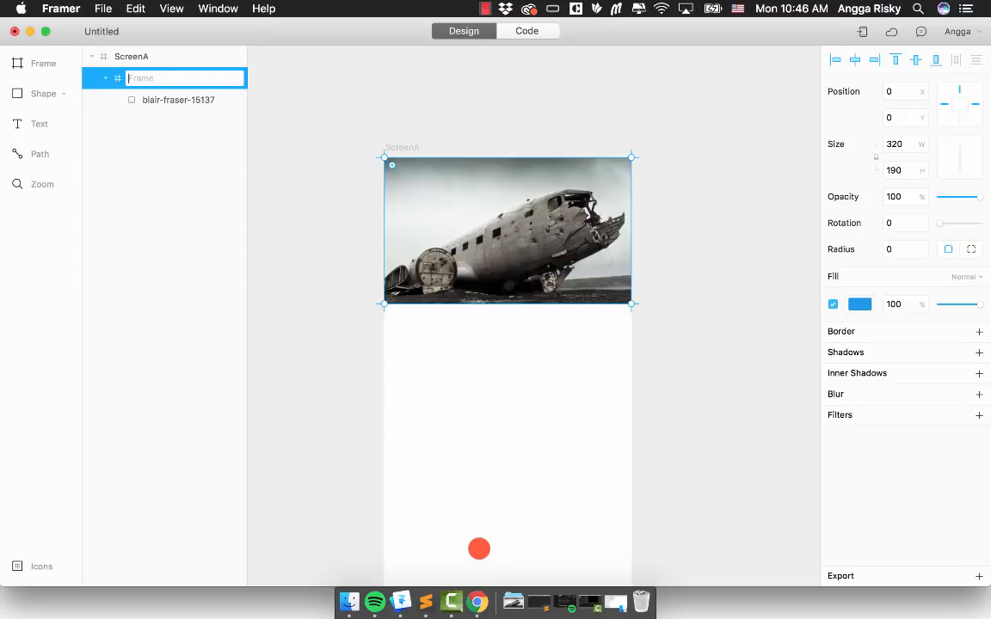
pyautogui.press('Return')
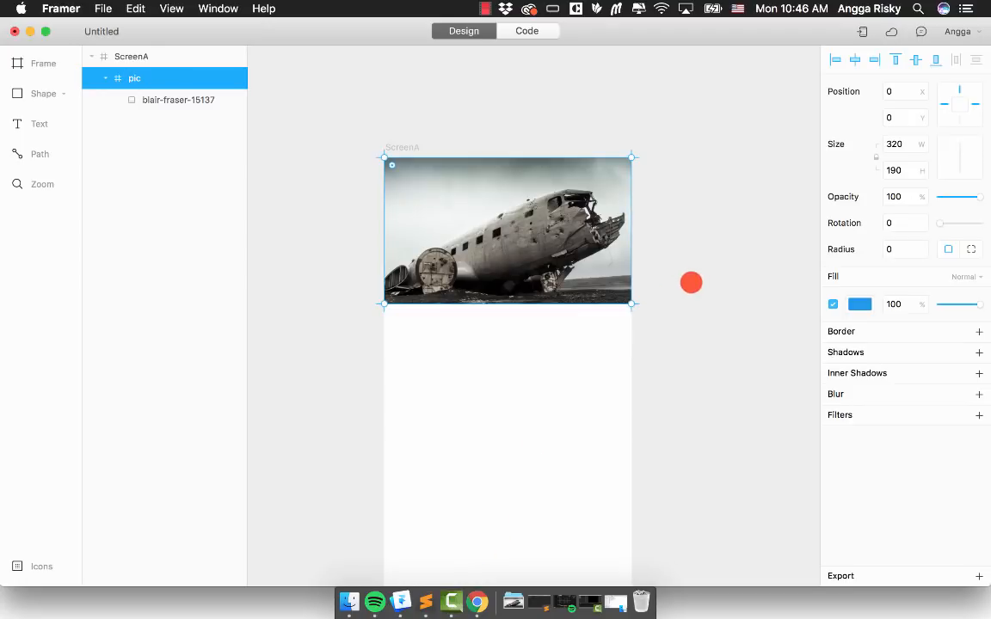
pyautogui.click(691, 282)
pyautogui.click(575, 259)
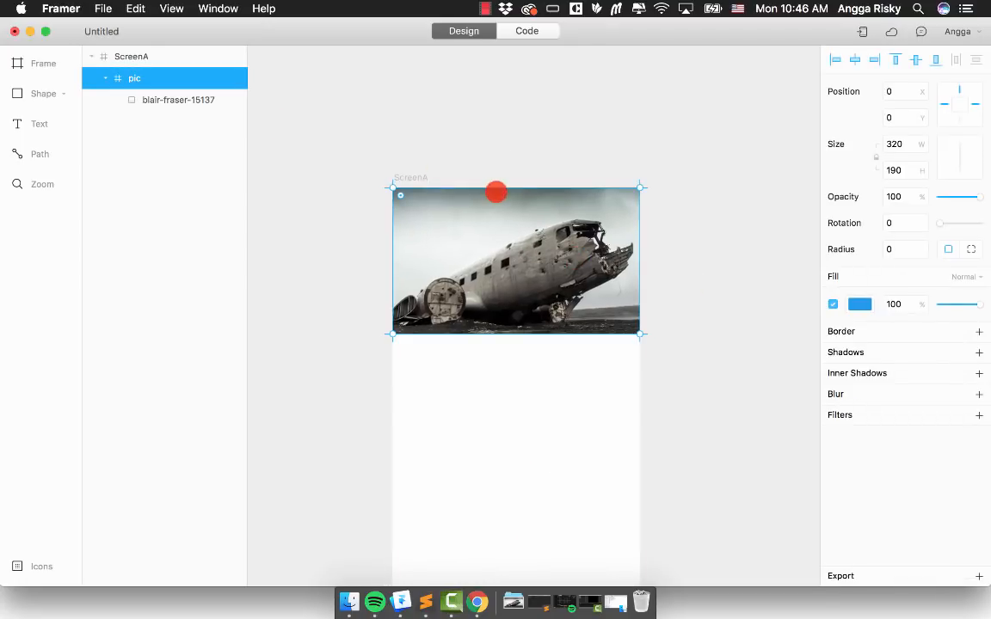
# Step: Add the title text "Pearl Harbour" inside the pic frame at about X 133, Y 23
pyautogui.press('super+equal')
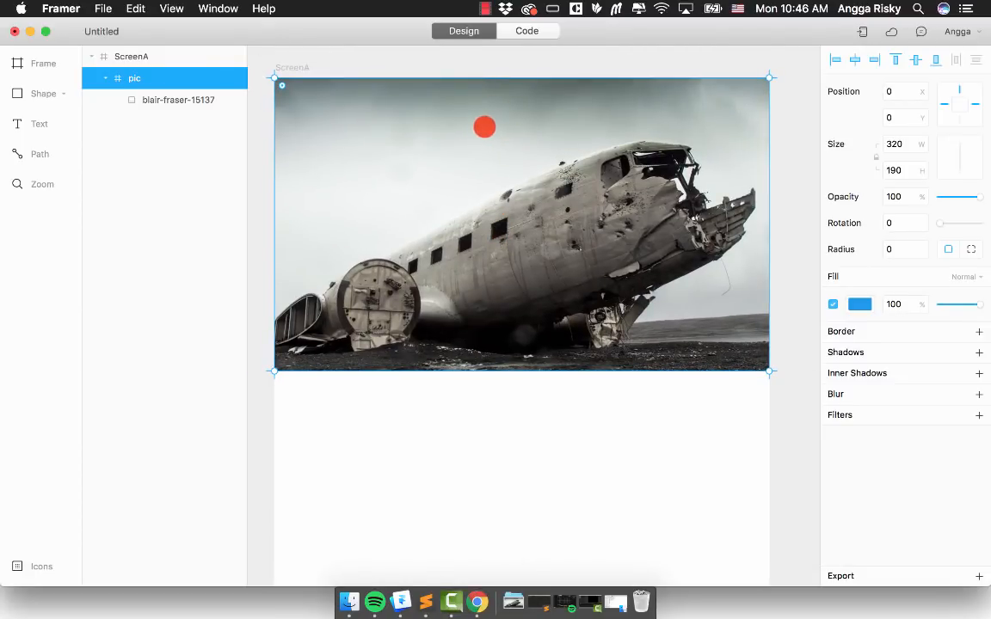
pyautogui.press('t')
pyautogui.click(479, 128)
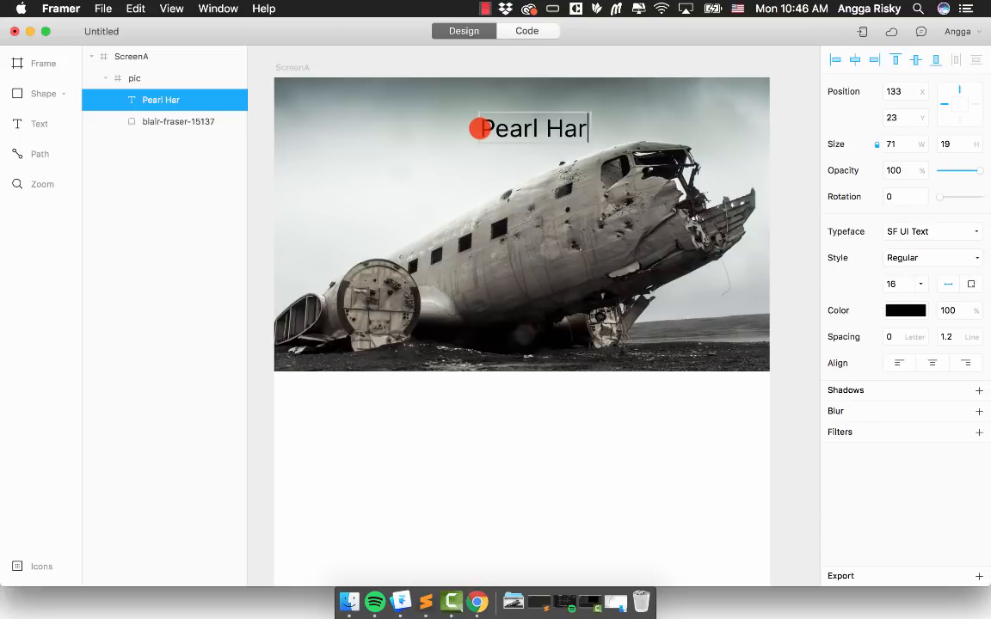
pyautogui.press('Escape')
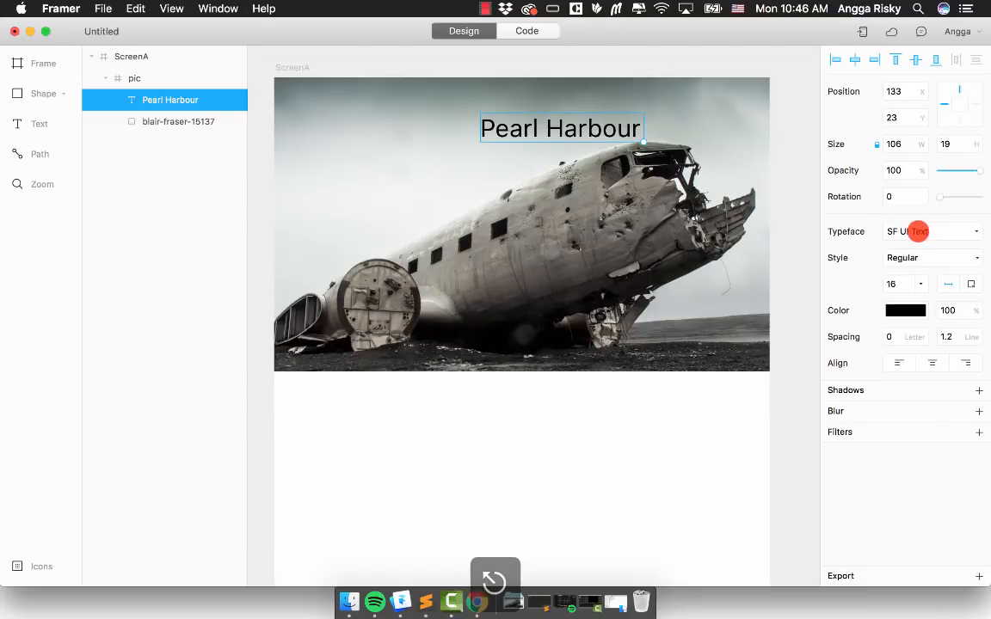
# Step: Set the Pearl Harbour title's typeface to Montserrat and its color to white
pyautogui.click(917, 232)
pyautogui.write('mont')
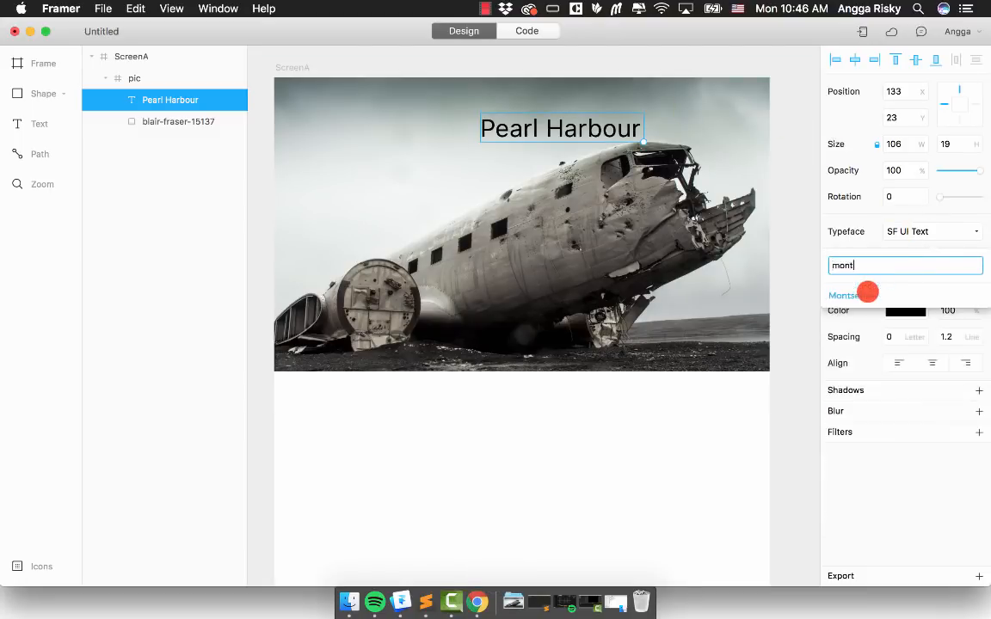
pyautogui.click(863, 296)
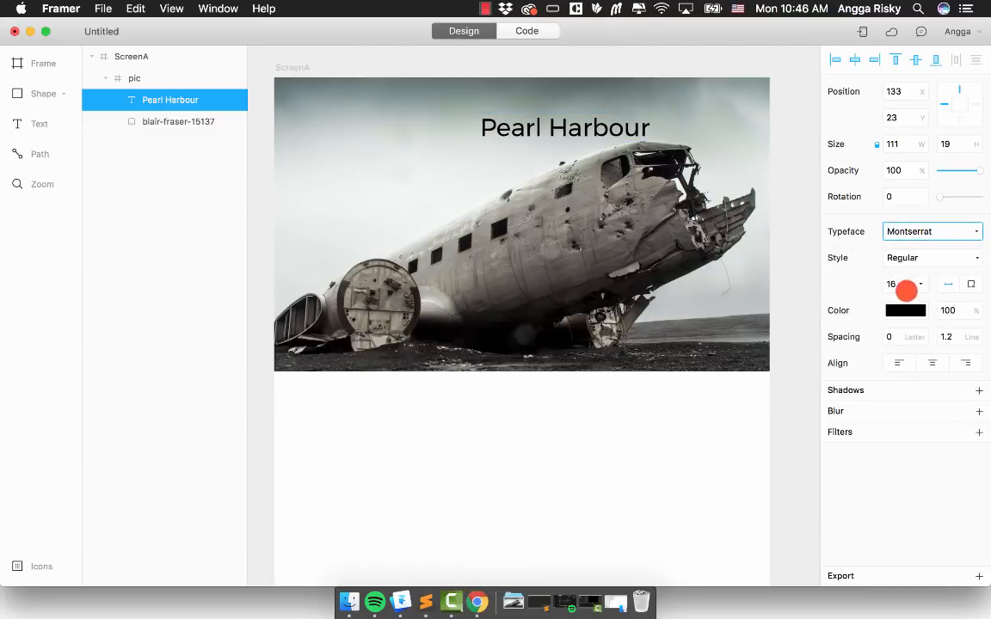
pyautogui.click(901, 308)
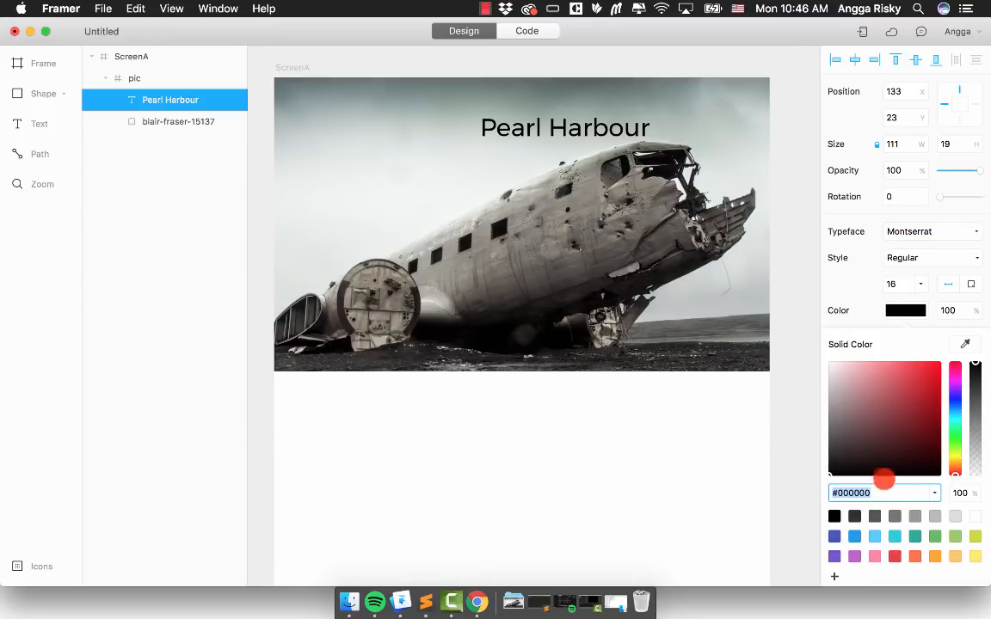
pyautogui.click(974, 516)
pyautogui.click(900, 308)
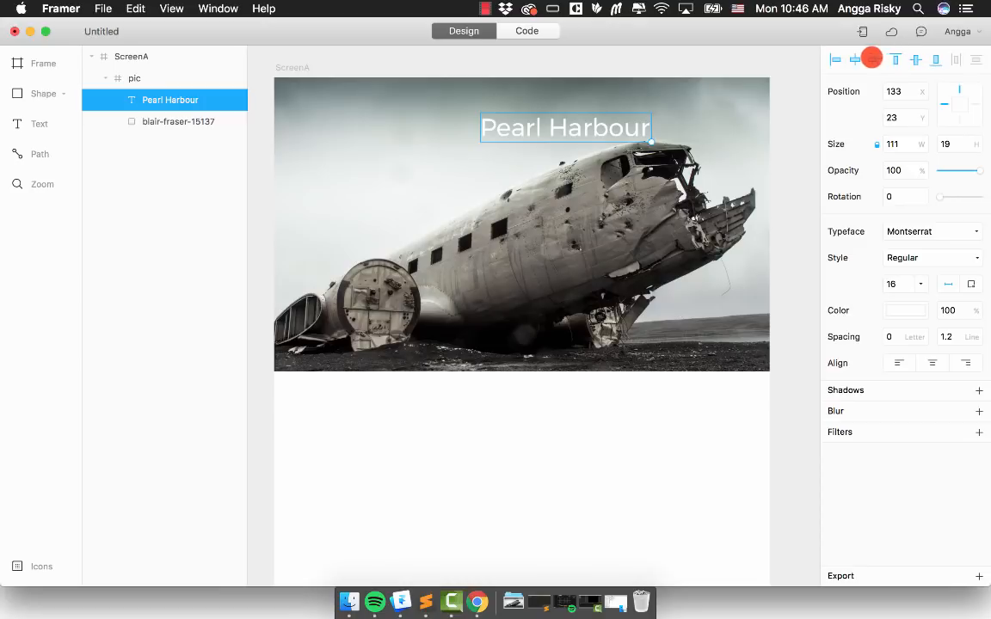
# Step: Center the title horizontally in the pic frame and nudge it vertically to Y 16
pyautogui.click(855, 58)
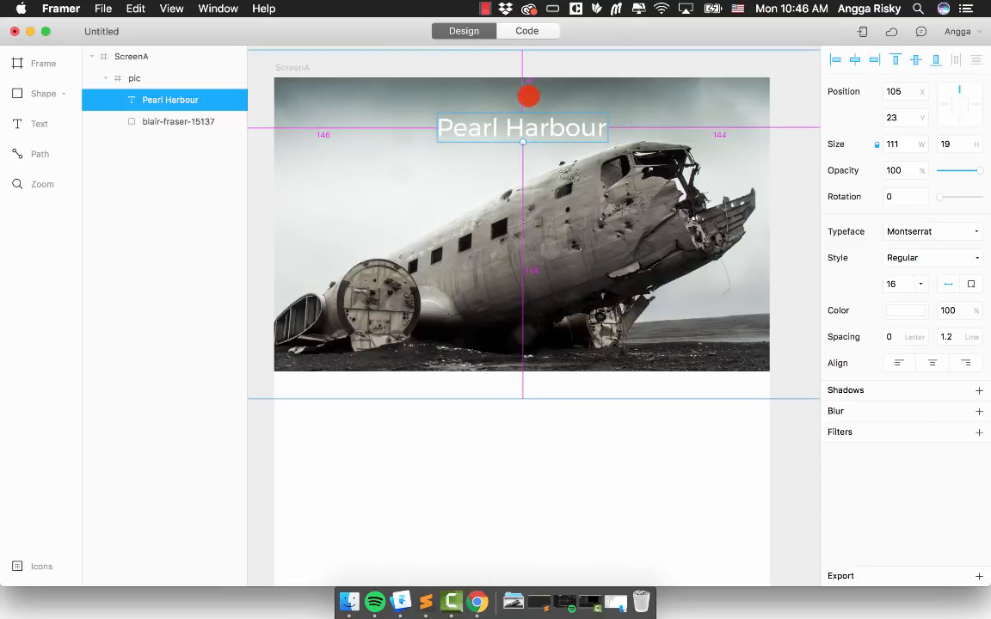
pyautogui.hotkey('alt', 'Up')
pyautogui.hotkey('alt', 'Up')
pyautogui.hotkey('alt', 'Up')
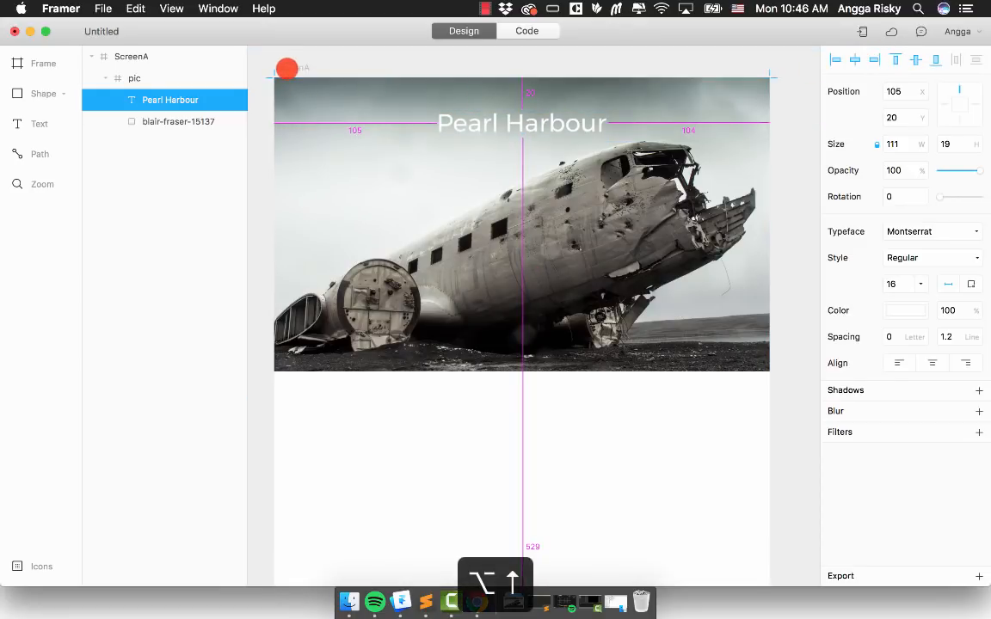
pyautogui.hotkey('alt', 'shift', 'Up')
pyautogui.hotkey('alt', 'Down')
pyautogui.hotkey('alt', 'Down')
pyautogui.hotkey('alt', 'Down')
pyautogui.hotkey('alt', 'Down')
pyautogui.hotkey('alt', 'Down')
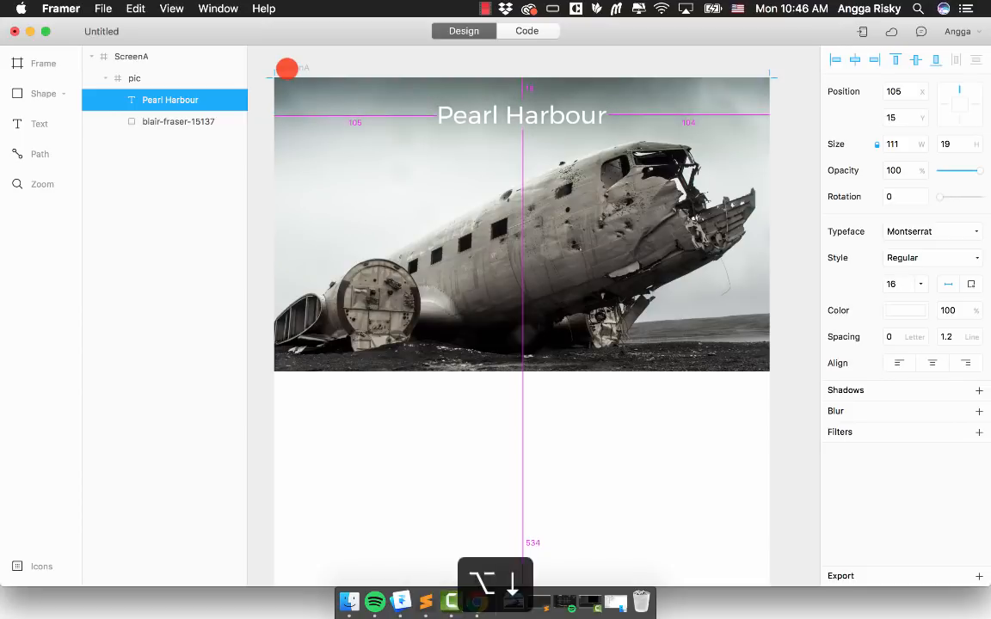
pyautogui.hotkey('alt', 'Down')
pyautogui.press('super+minus')
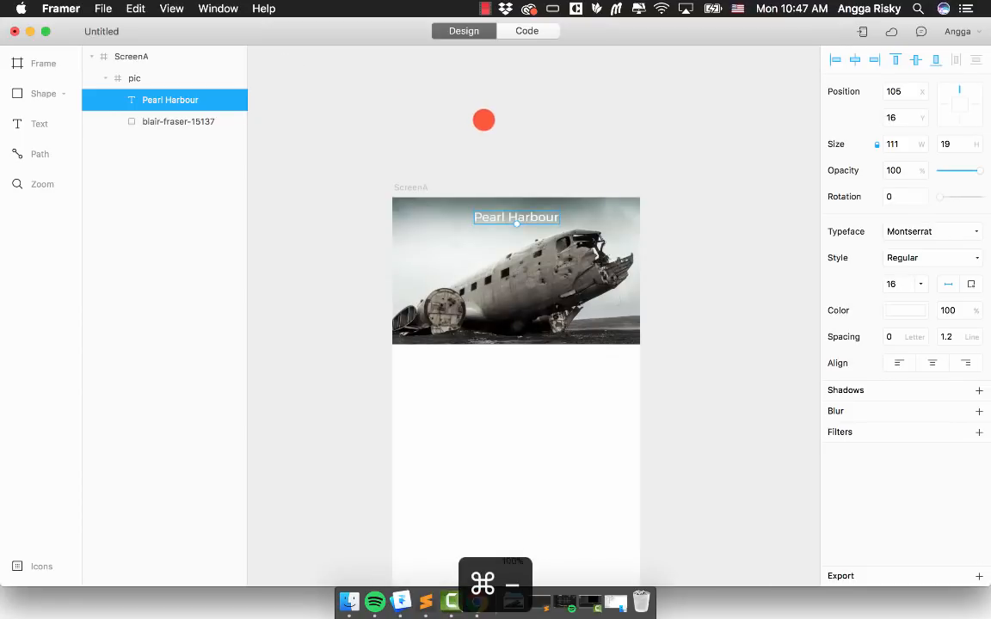
pyautogui.click(483, 119)
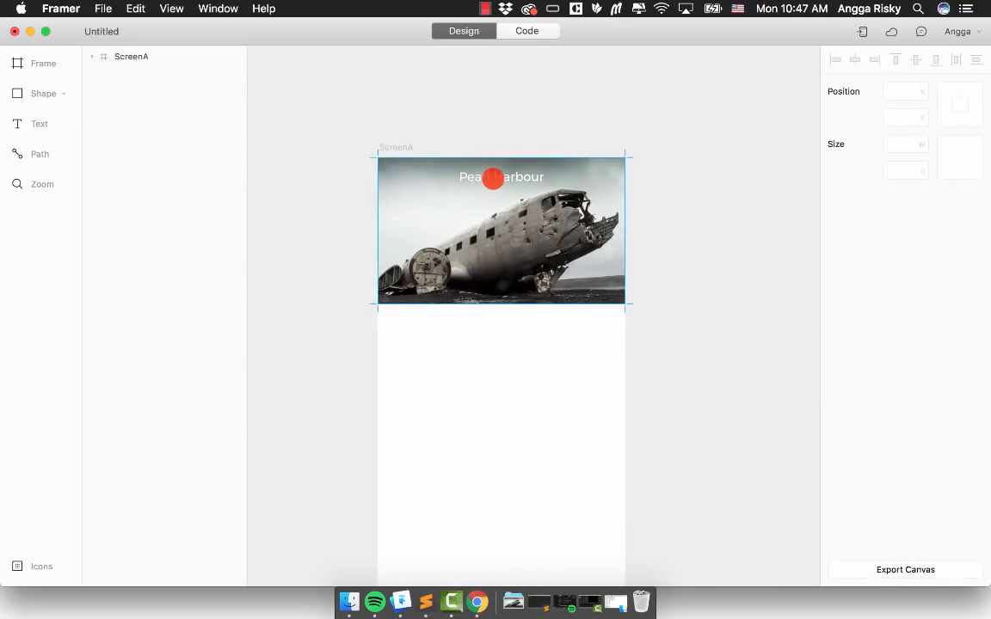
# Step: Add a shadow with X 0, Y 2 and blur 5 to the Pearl Harbour title
pyautogui.click(493, 178)
pyautogui.press('shift+super+2')
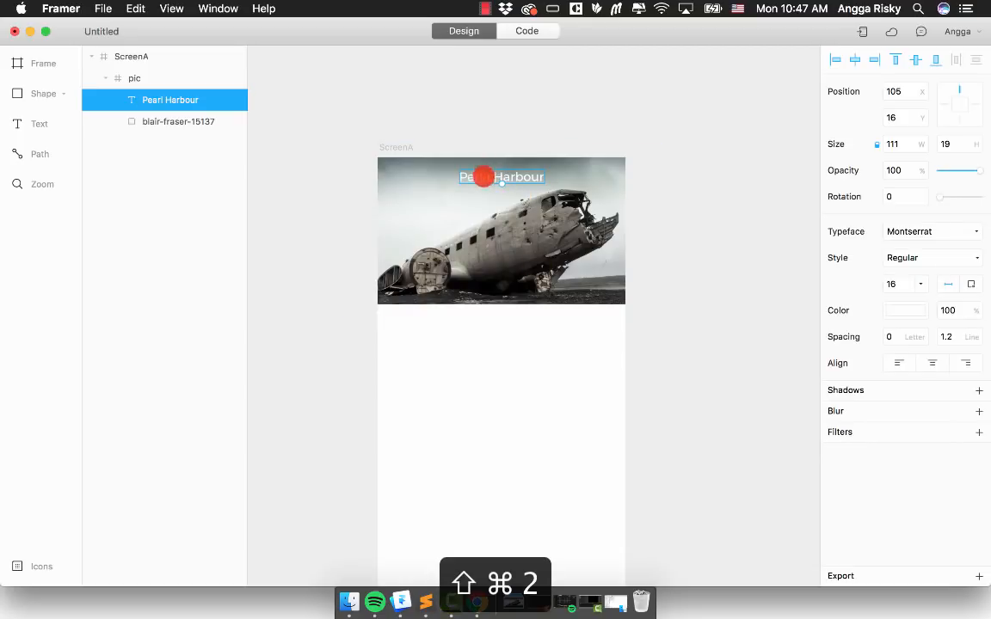
pyautogui.click(851, 391)
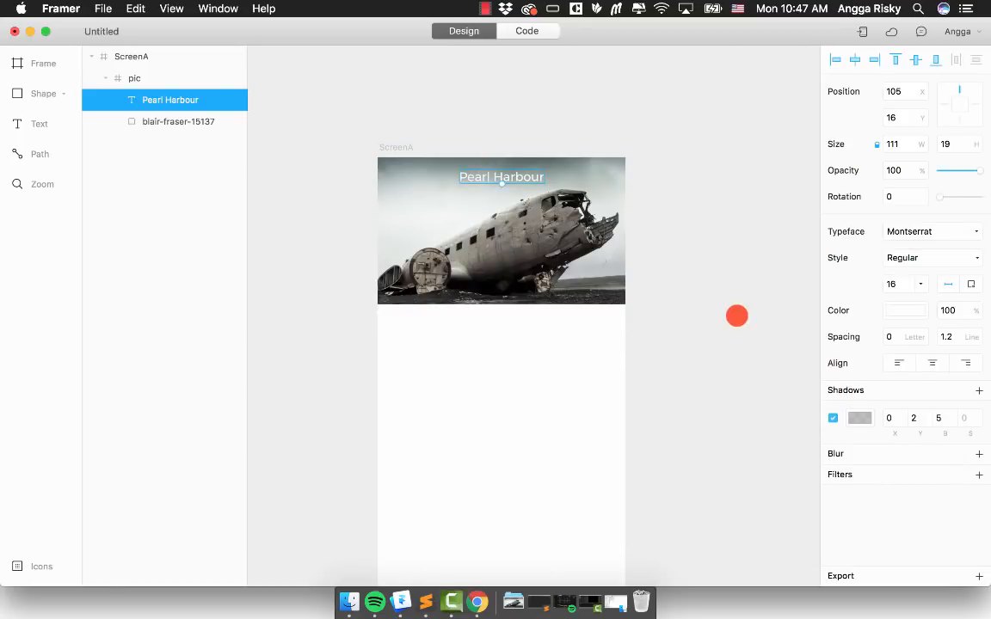
pyautogui.click(737, 316)
# Step: Place an arrow_back icon from the icon library beside the title in the header and set its size to 18 × 18
pyautogui.press('super+equal')
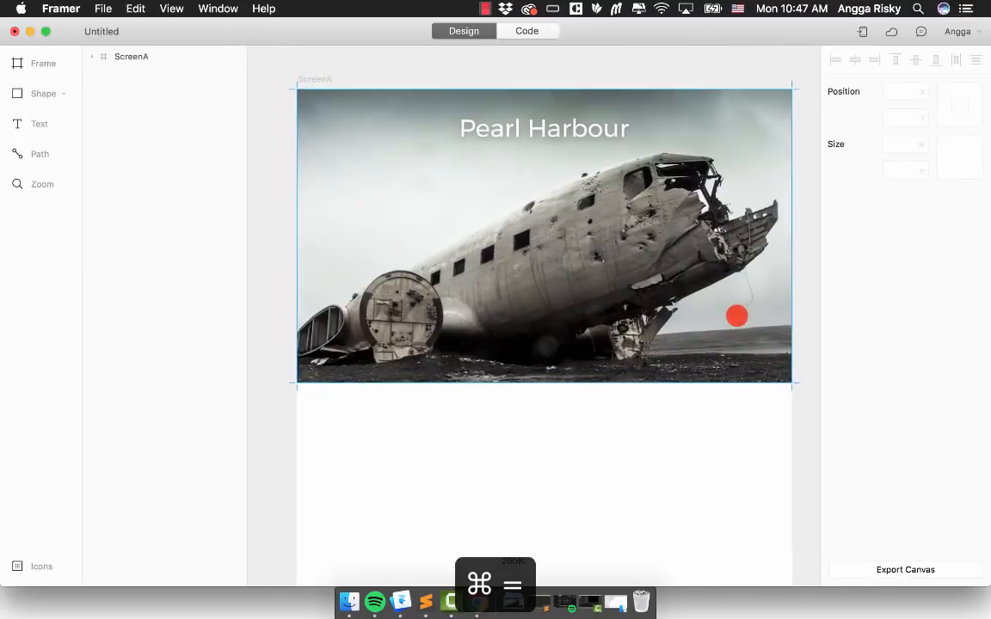
pyautogui.click(516, 123)
pyautogui.click(517, 123)
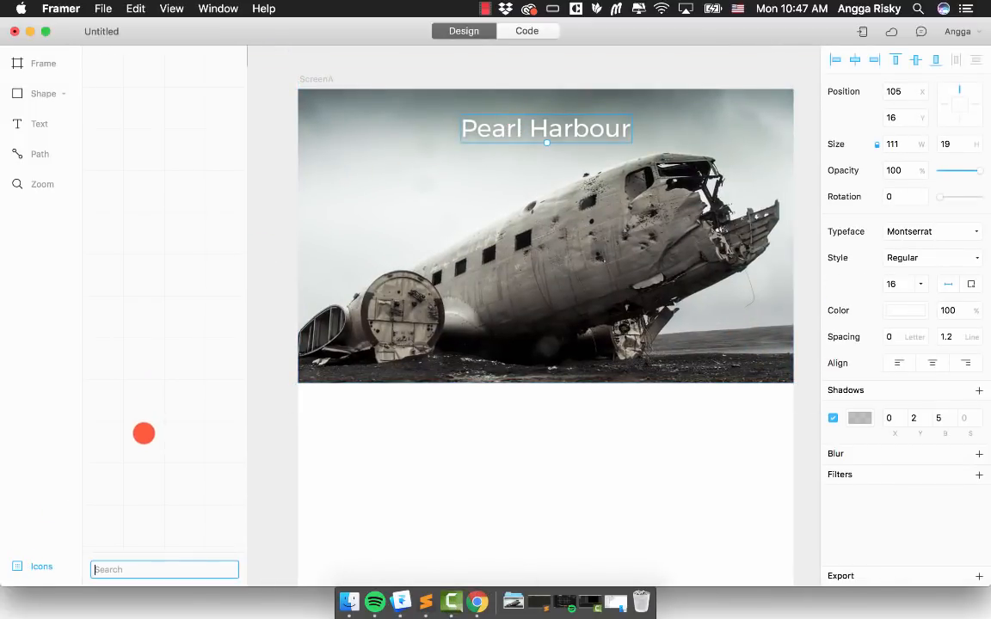
pyautogui.scroll(-10, 143, 430)
pyautogui.scroll(-1, 143, 433)
pyautogui.scroll(2, 143, 433)
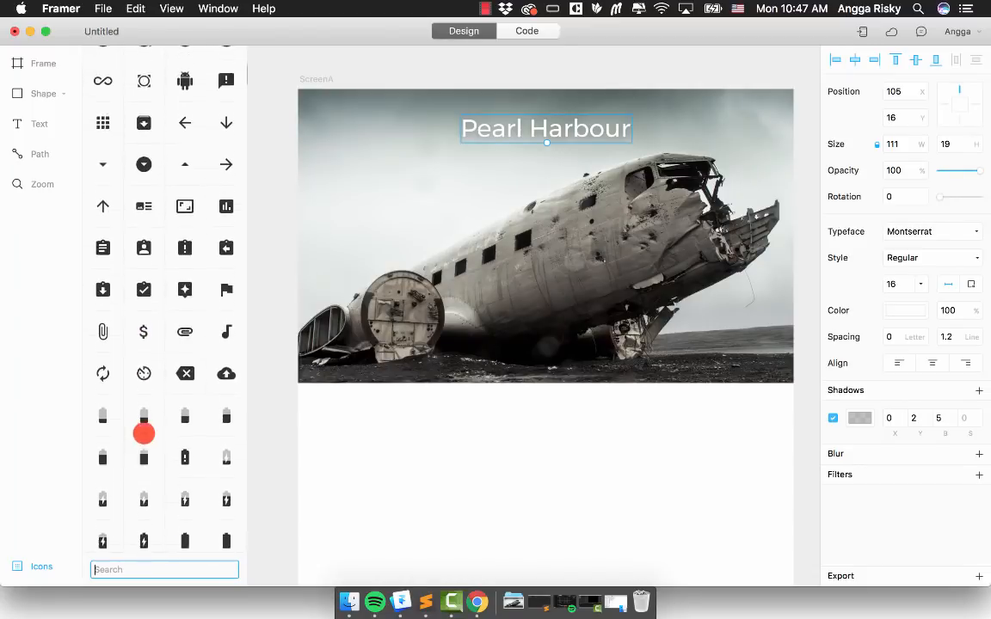
pyautogui.moveTo(185, 164); pyautogui.dragTo(394, 135)
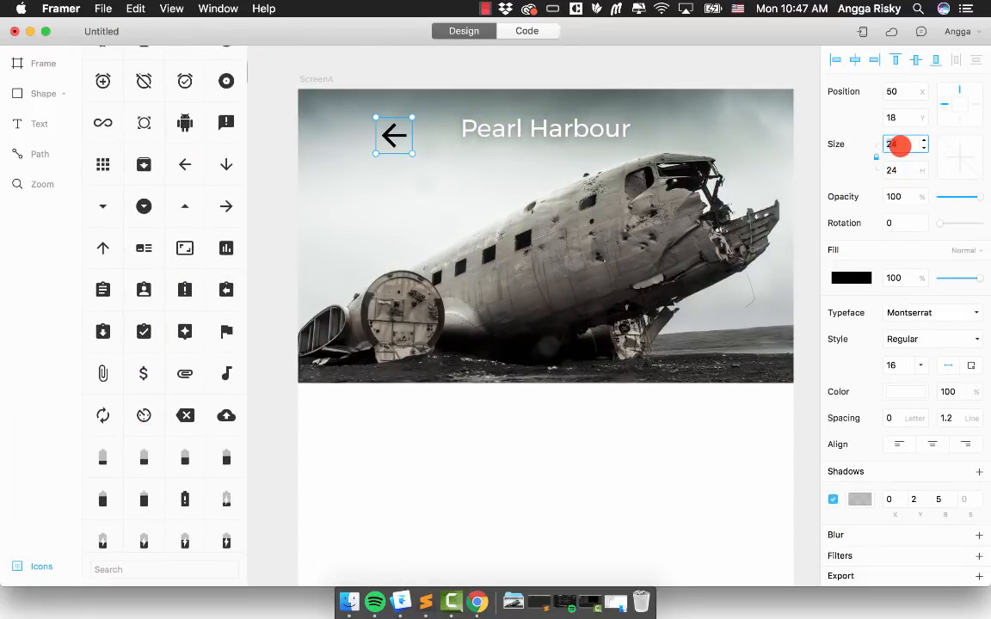
pyautogui.press('Return')
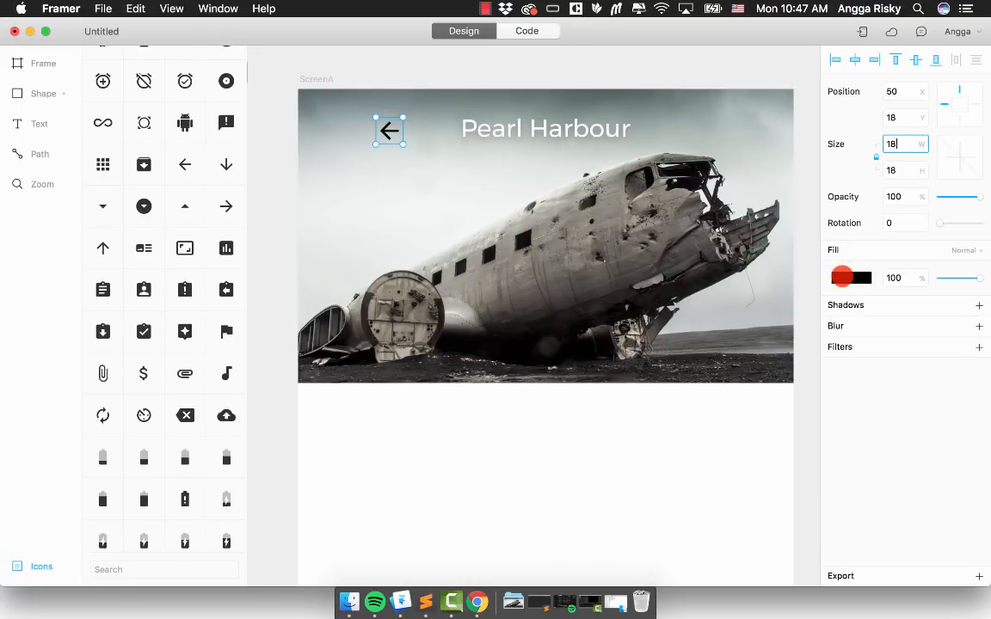
# Step: Set the back arrow's fill to #FFFFFF and add a shadow with X 0, Y 2 and blur 5
pyautogui.click(841, 277)
pyautogui.write('#FFFFFF')
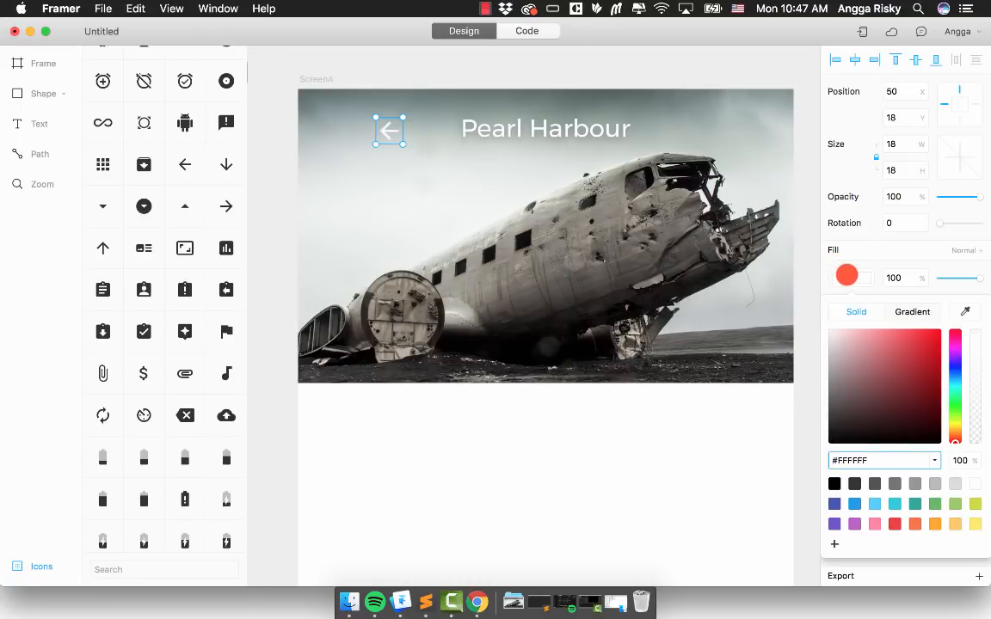
pyautogui.click(847, 275)
pyautogui.click(881, 313)
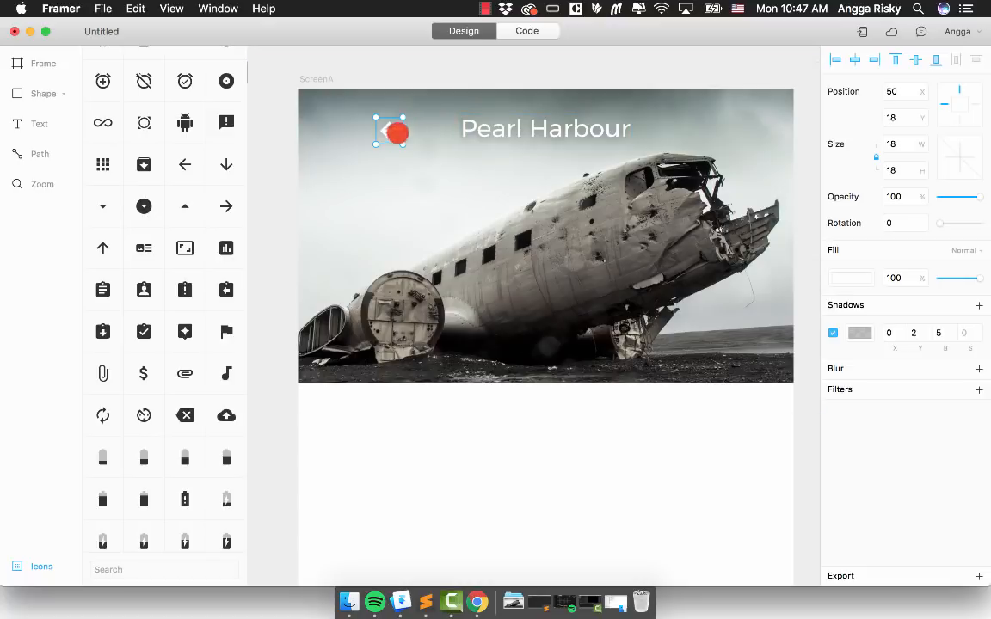
# Step: Move the back arrow to the header's left edge and nudge it to about X 16, Y 16
pyautogui.moveTo(389, 131); pyautogui.dragTo(312, 129)
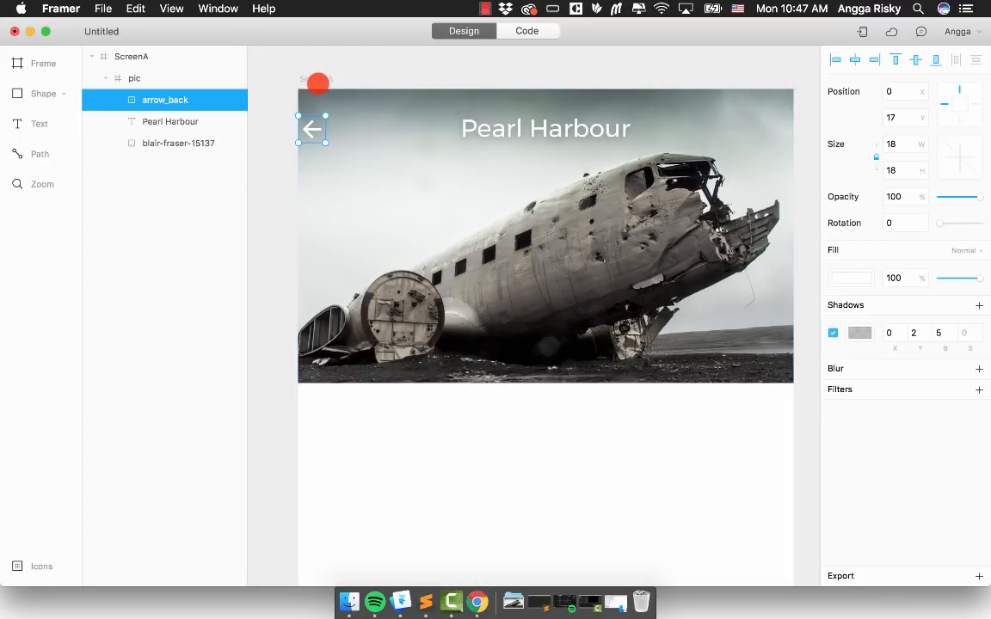
pyautogui.hotkey('alt', 'Up')
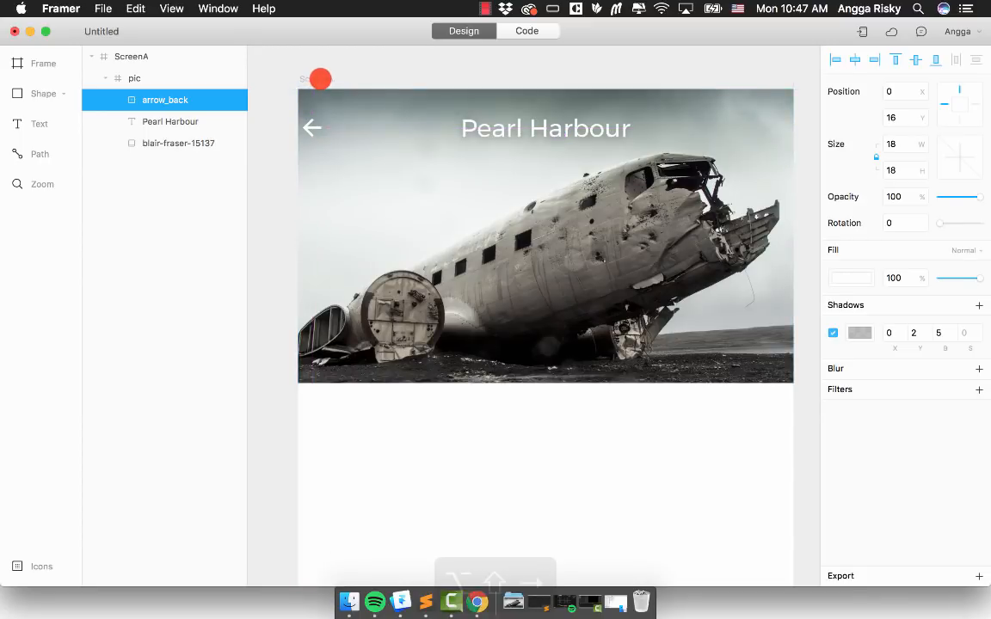
pyautogui.hotkey('alt', 'shift', 'Right')
pyautogui.press('alt')
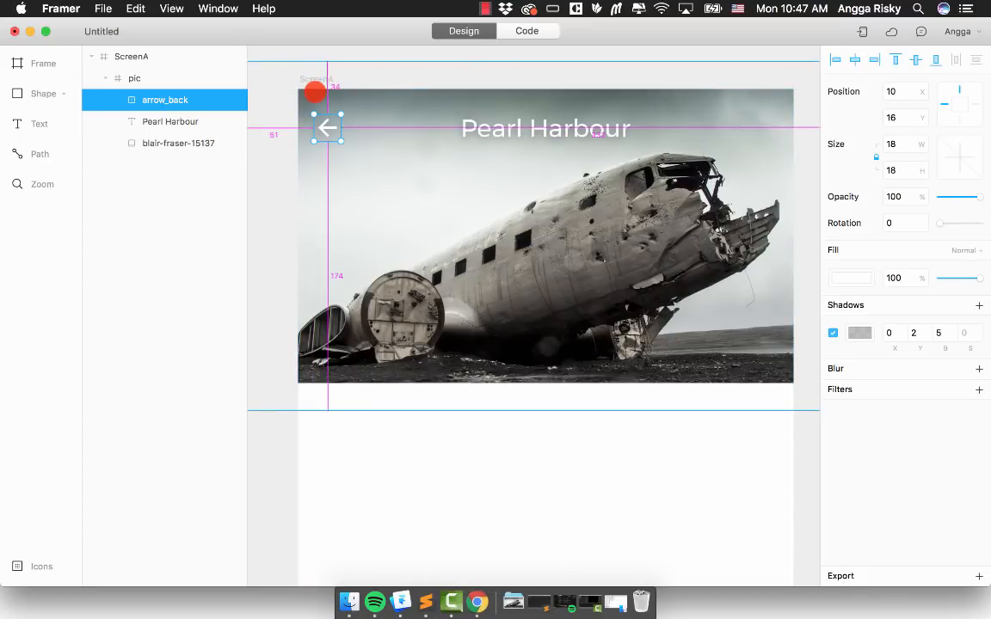
pyautogui.hotkey('alt', 'Right')
pyautogui.hotkey('alt', 'Right')
pyautogui.hotkey('alt', 'Right')
pyautogui.hotkey('alt', 'Right')
pyautogui.hotkey('alt', 'Right')
pyautogui.hotkey('alt', 'Right')
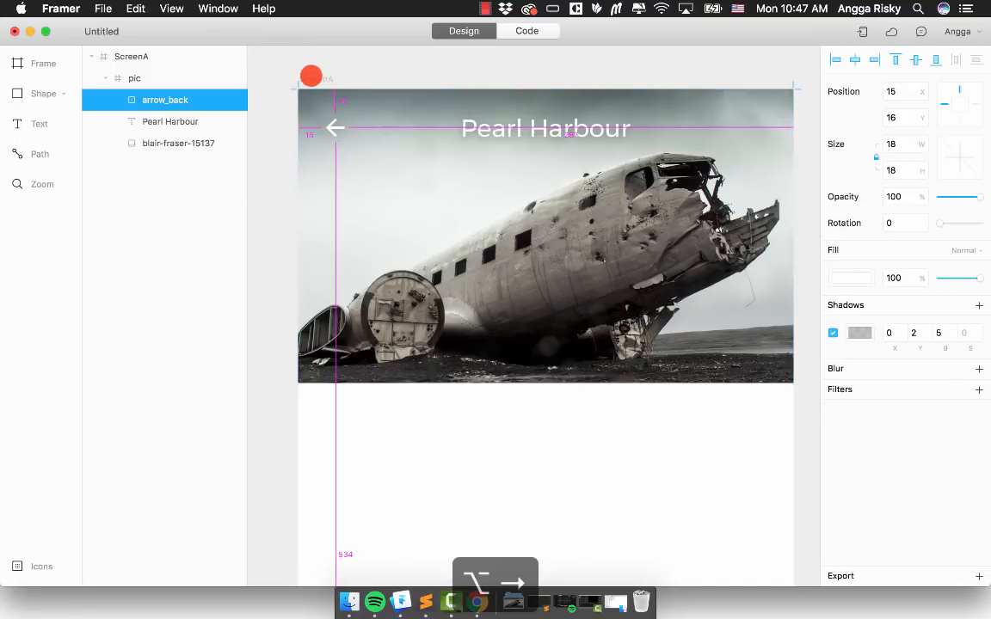
pyautogui.click(430, 74)
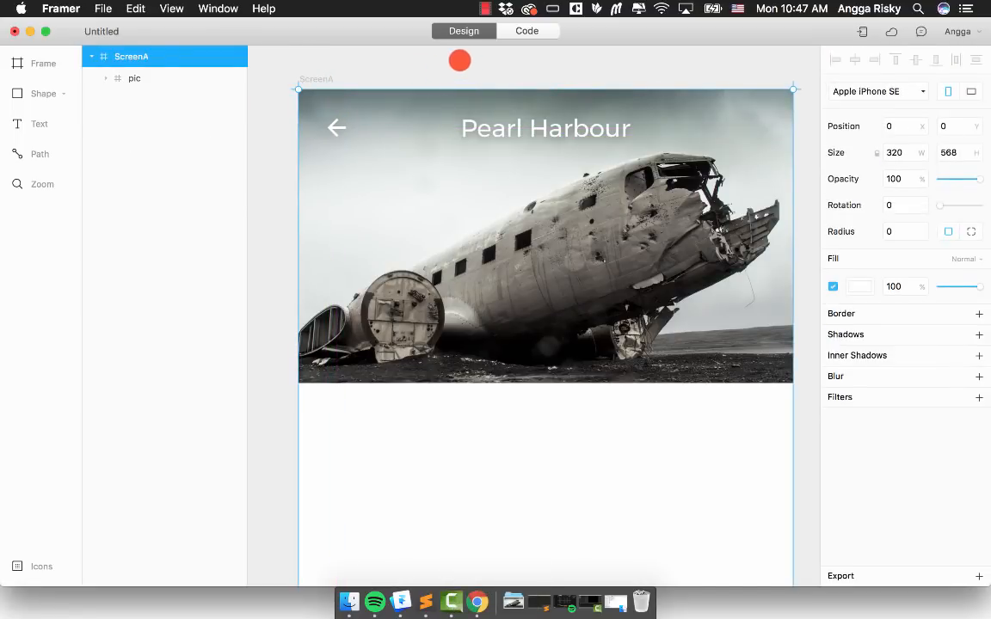
pyautogui.click(447, 61)
pyautogui.press('super+minus')
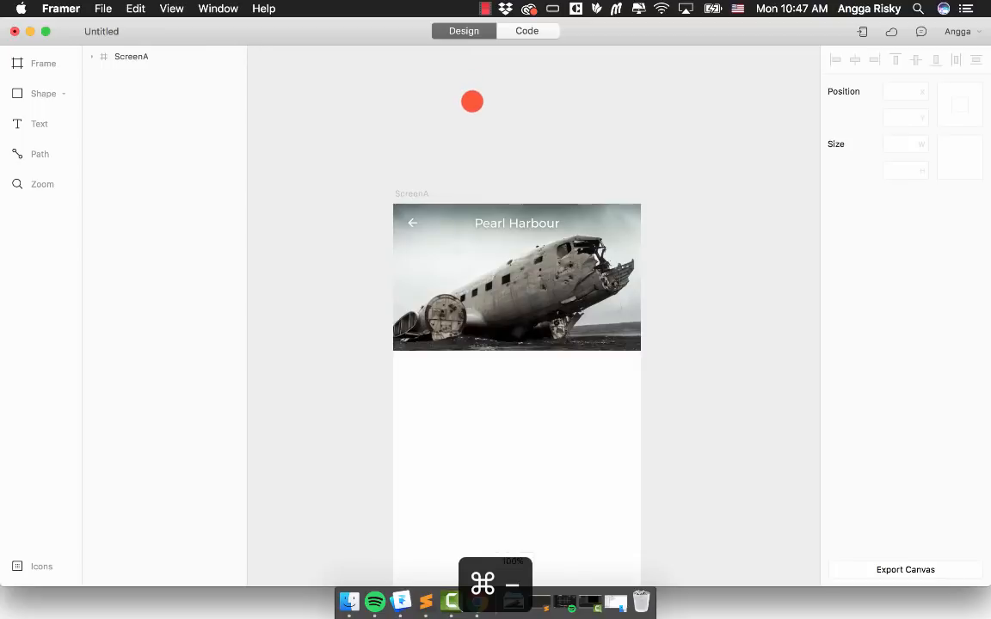
pyautogui.scroll(-5, 472, 102)
pyautogui.click(469, 127)
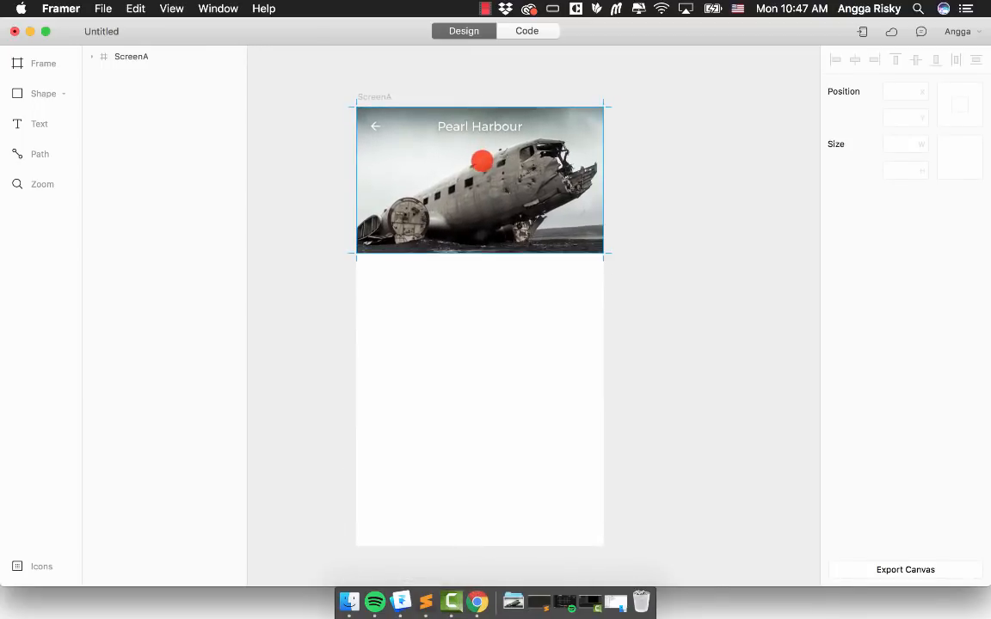
# Step: Examine the header's back arrow, title and photo up close and within the whole screen layout
pyautogui.scroll(-2, 482, 161)
pyautogui.scroll(3, 482, 161)
pyautogui.press('super+equal')
pyautogui.scroll(6, 482, 160)
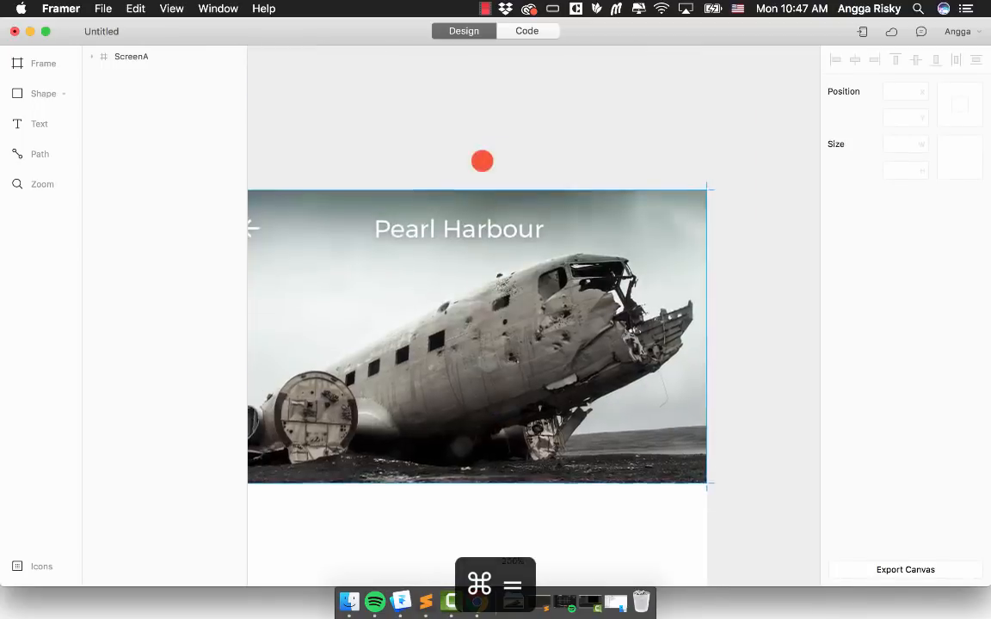
pyautogui.scroll(2, 481, 161)
pyautogui.scroll(-6, 482, 161)
pyautogui.hscroll(-3, 482, 161)
pyautogui.scroll(2, 481, 161)
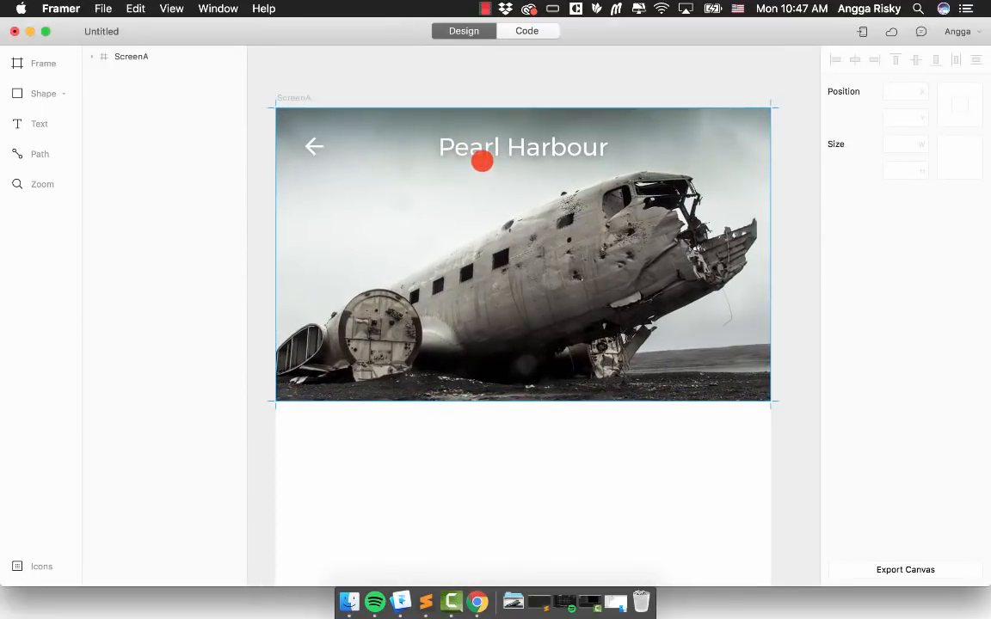
pyautogui.scroll(-6, 481, 161)
pyautogui.scroll(3, 482, 161)
pyautogui.hscroll(-2, 482, 161)
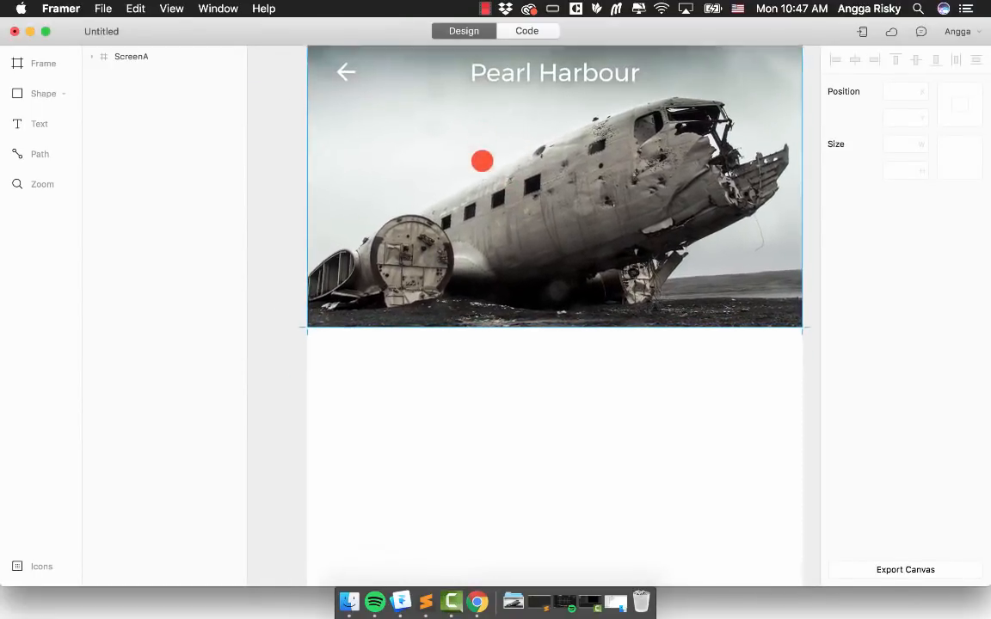
pyautogui.scroll(-5, 481, 161)
pyautogui.scroll(7, 412, 251)
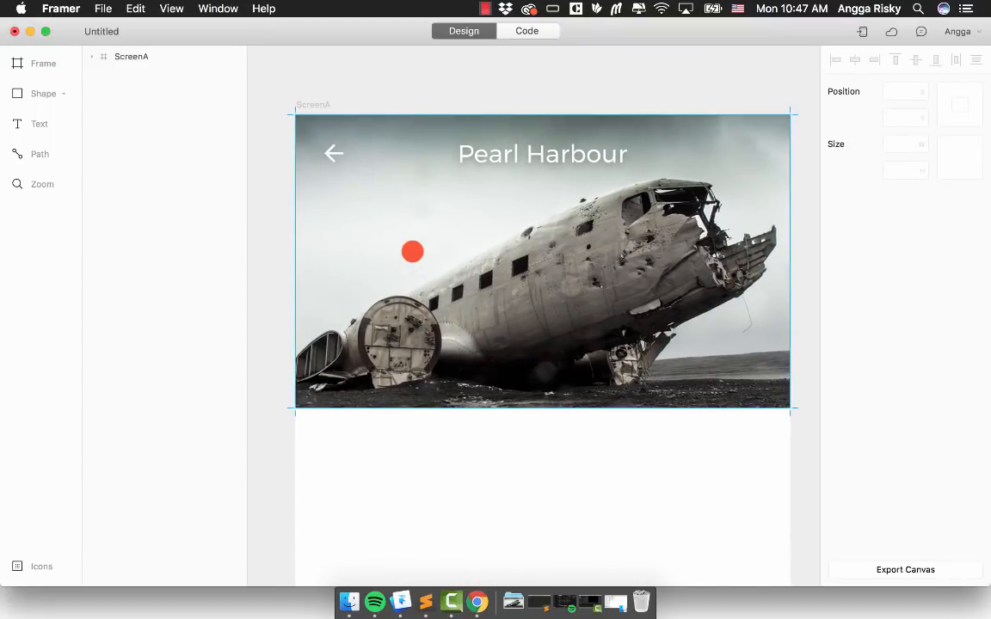
pyautogui.scroll(-2, 412, 251)
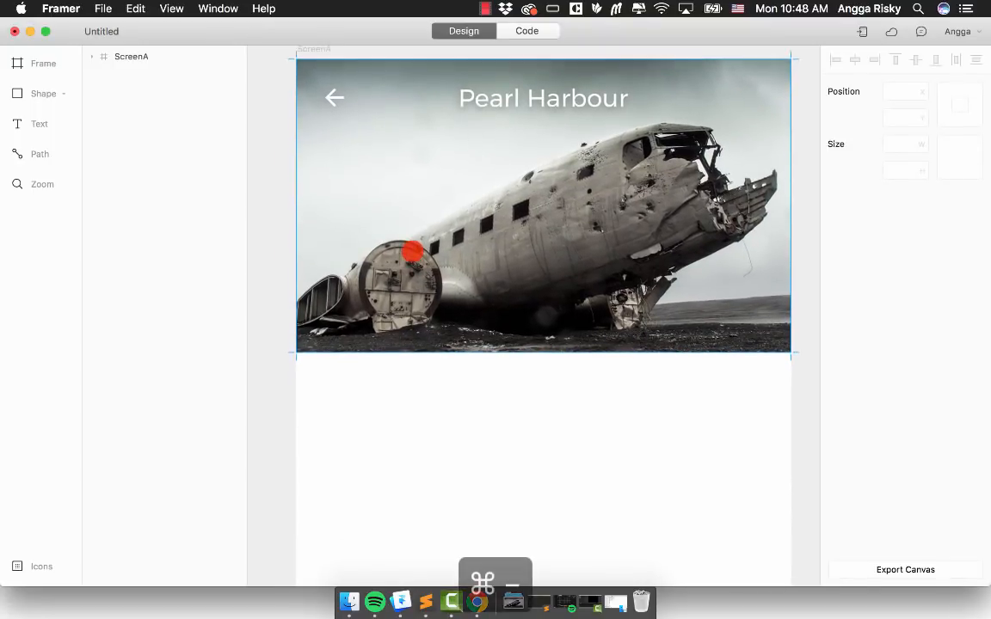
pyautogui.press('super+minus')
pyautogui.scroll(-5, 411, 249)
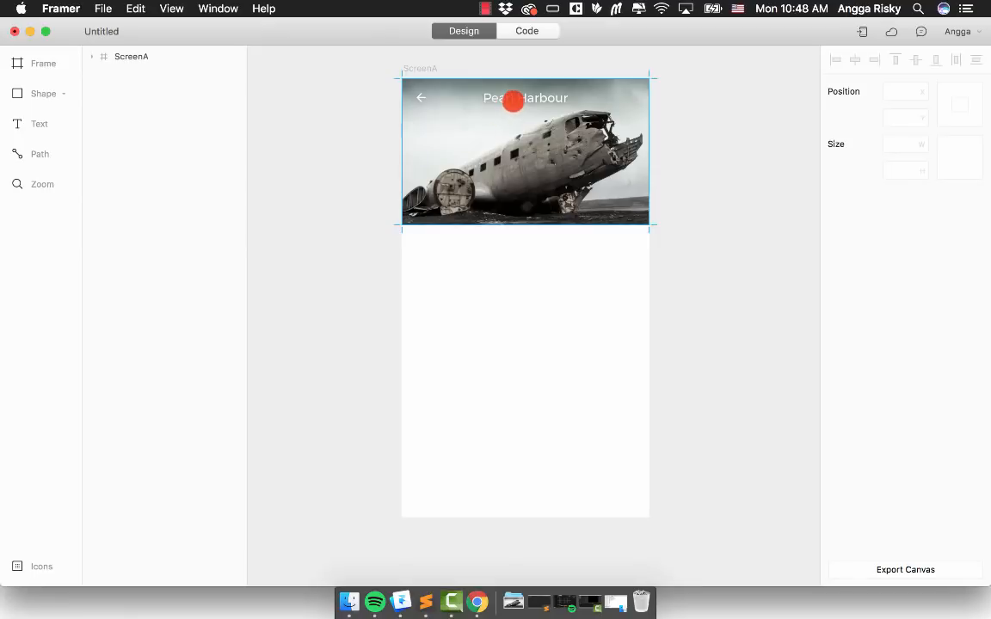
# Step: Duplicate the Pearl Harbour title and place the copy below the header photo at about X 25, Y 208
pyautogui.click(513, 100)
pyautogui.click(514, 97)
pyautogui.press('super+c')
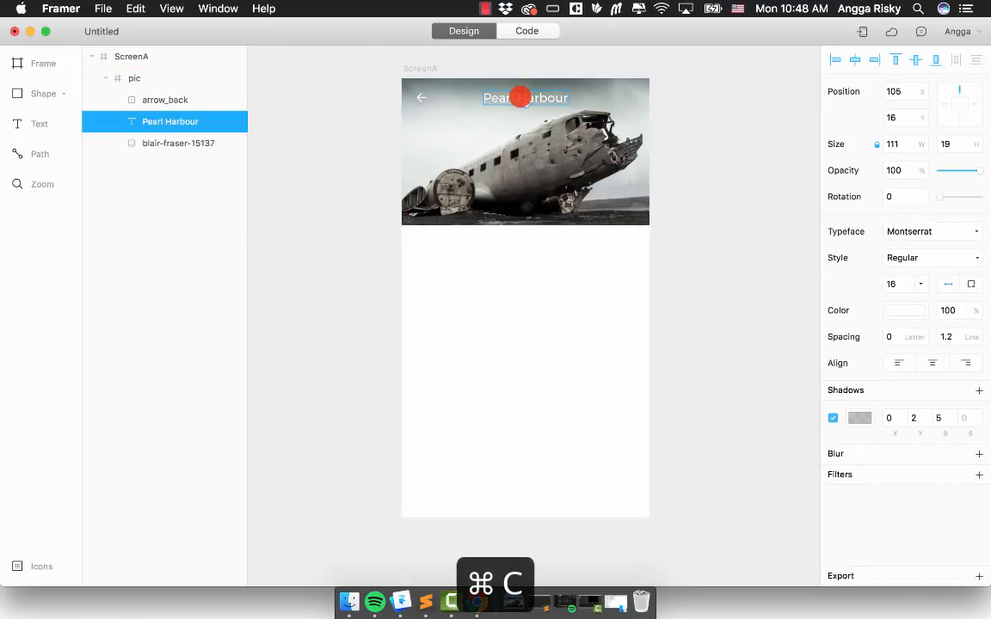
pyautogui.click(333, 174)
pyautogui.click(469, 155)
pyautogui.press('super+v')
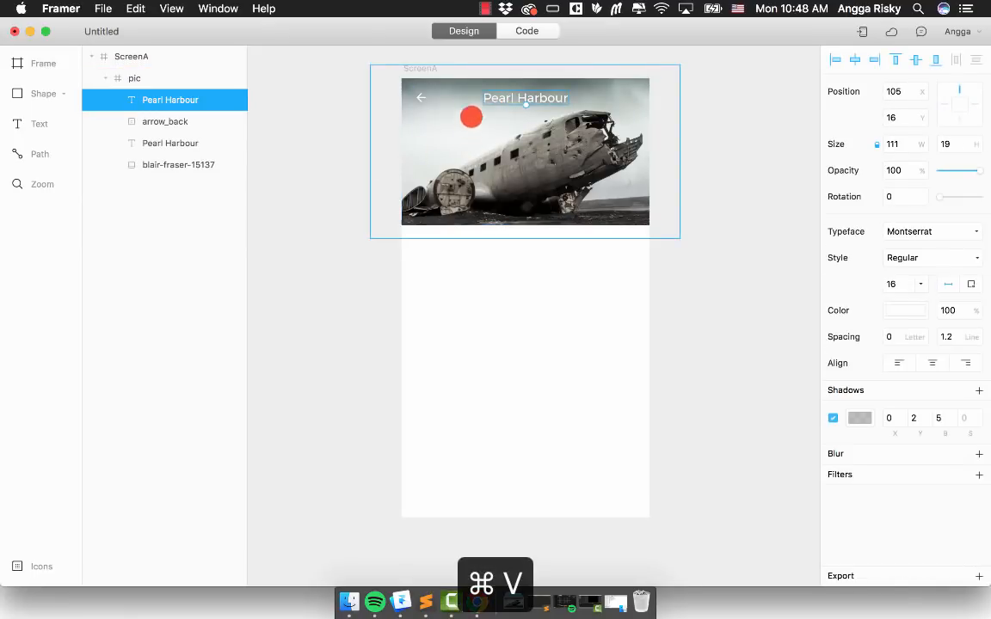
pyautogui.moveTo(496, 93); pyautogui.dragTo(433, 244)
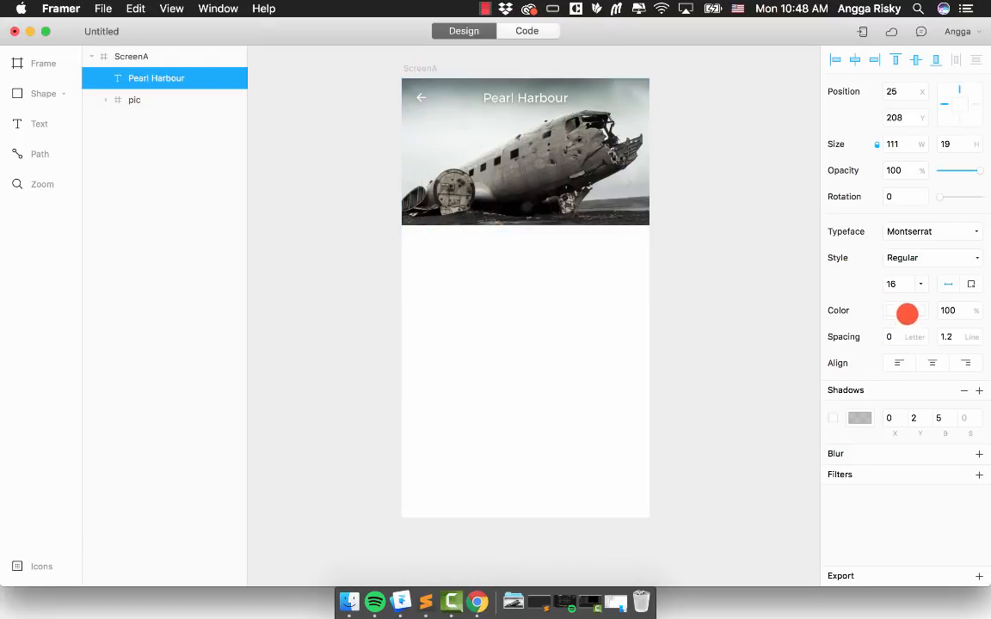
# Step: Turn off the copied title's shadow and set its text color to #333333
pyautogui.click(907, 311)
pyautogui.click(895, 516)
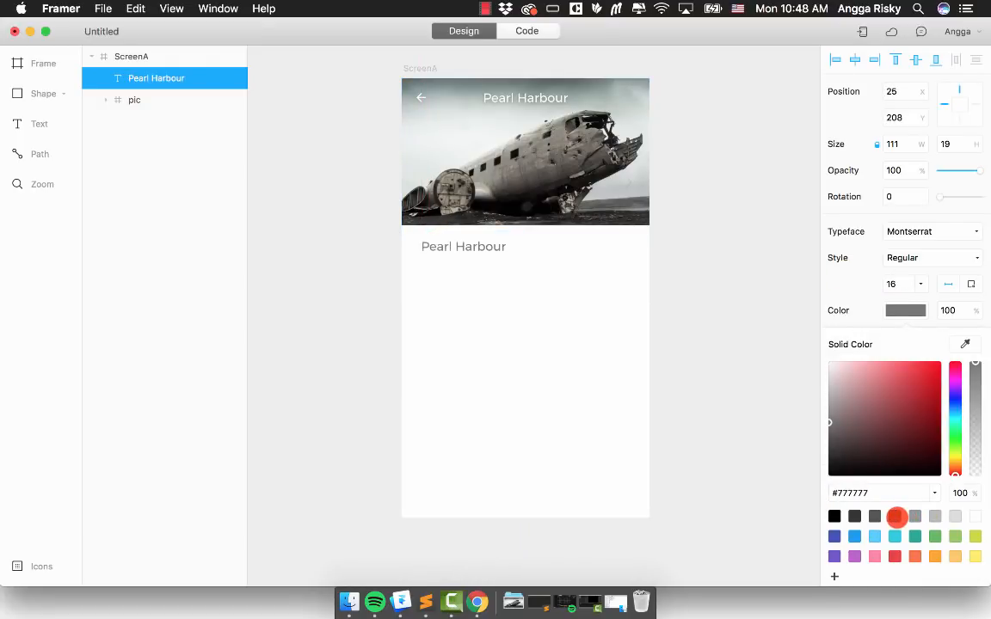
pyautogui.click(853, 516)
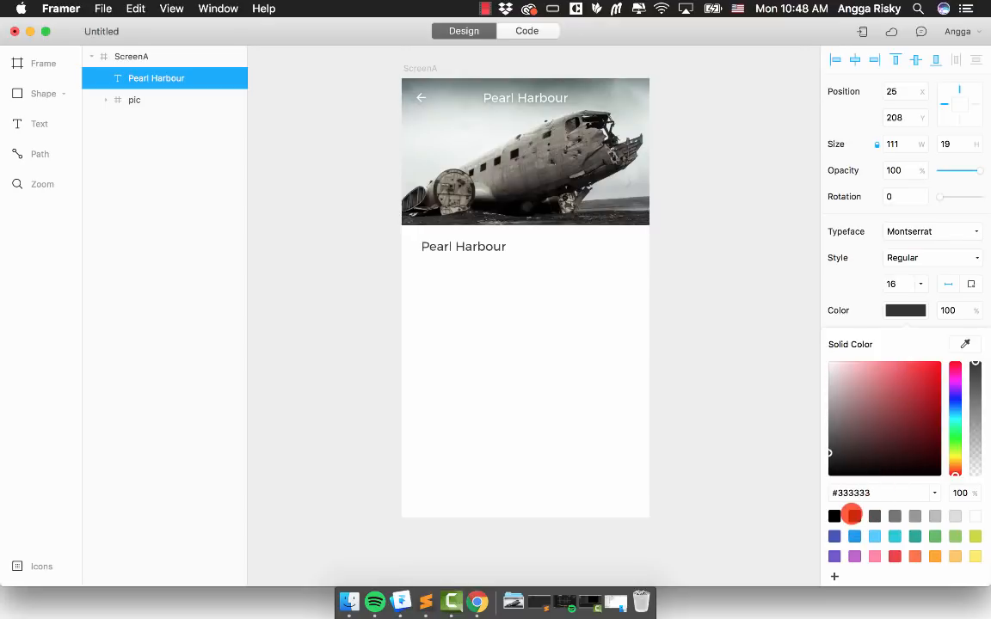
pyautogui.click(902, 311)
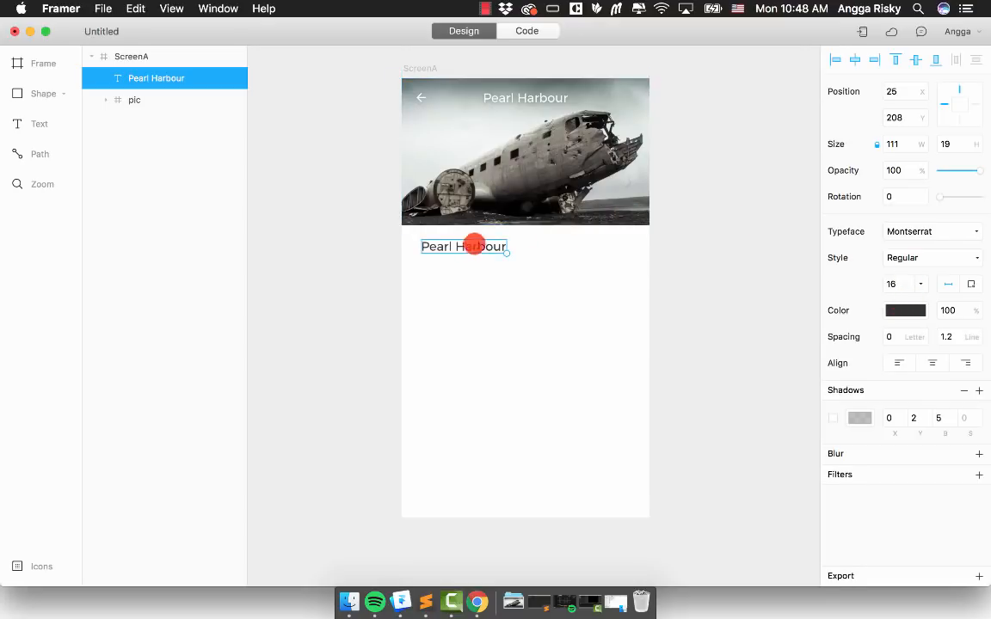
# Step: Change the copied title's text to Moments and set its font size to 14
pyautogui.press('super+a')
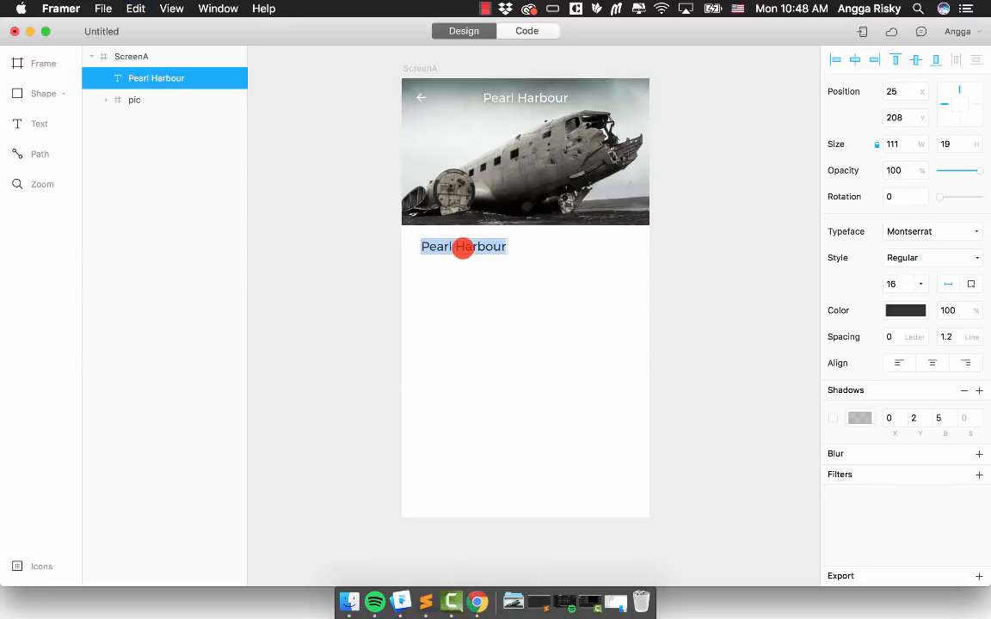
pyautogui.write('M')
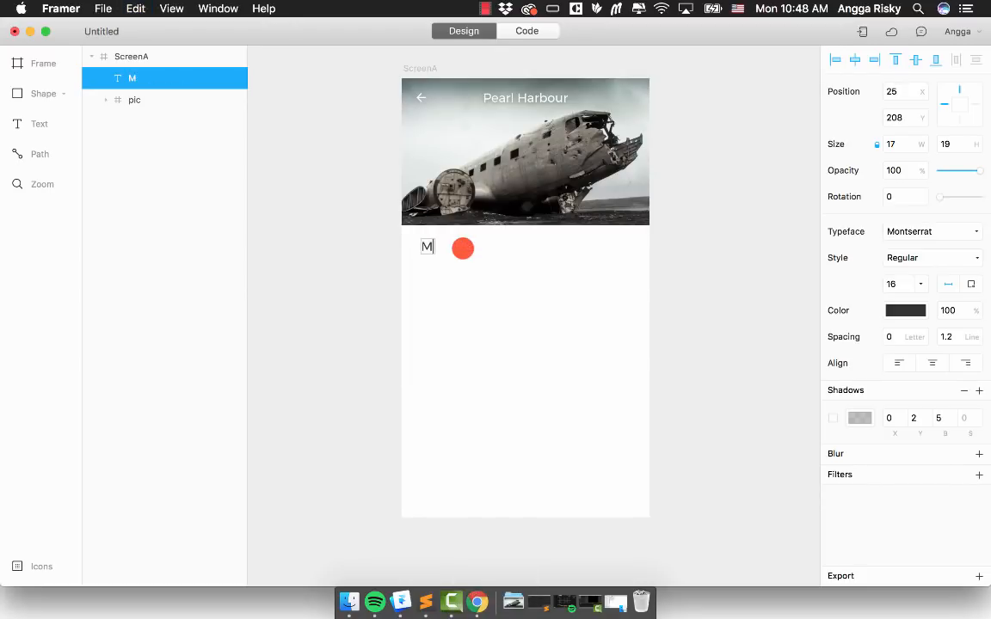
pyautogui.write('oments')
pyautogui.press('Escape')
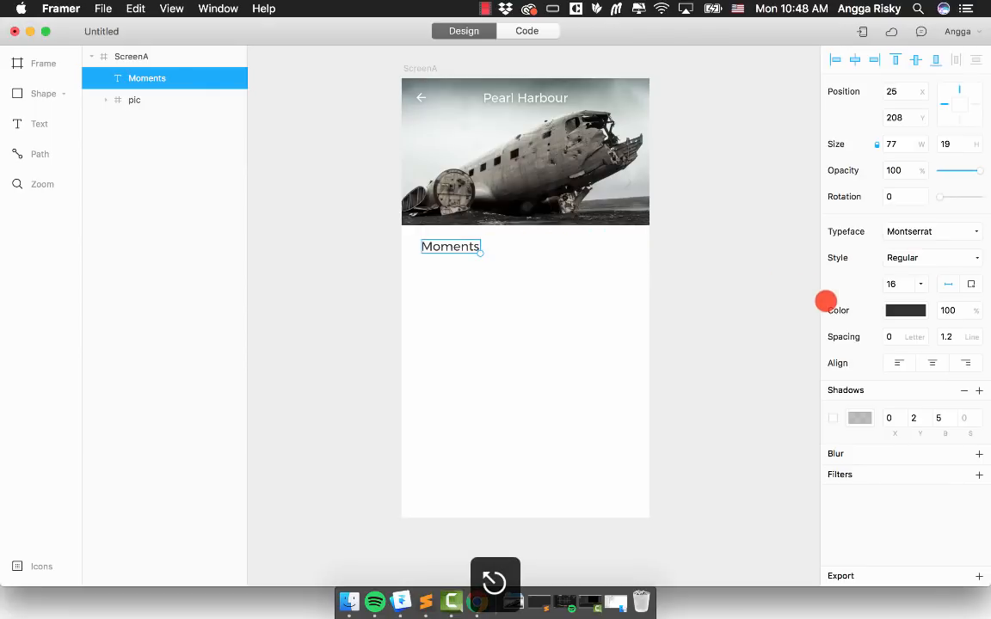
pyautogui.click(920, 282)
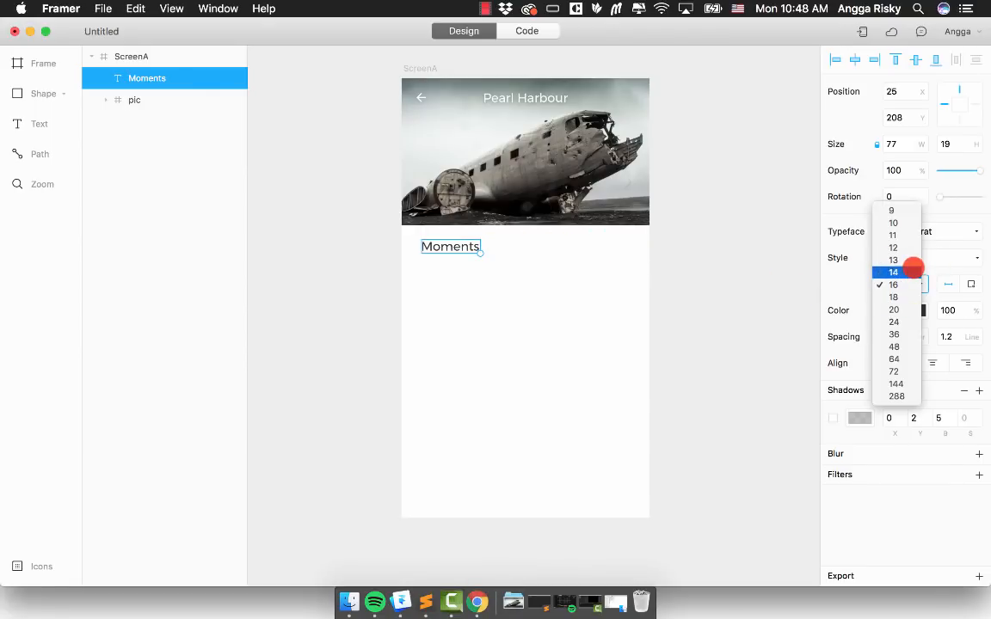
pyautogui.click(912, 270)
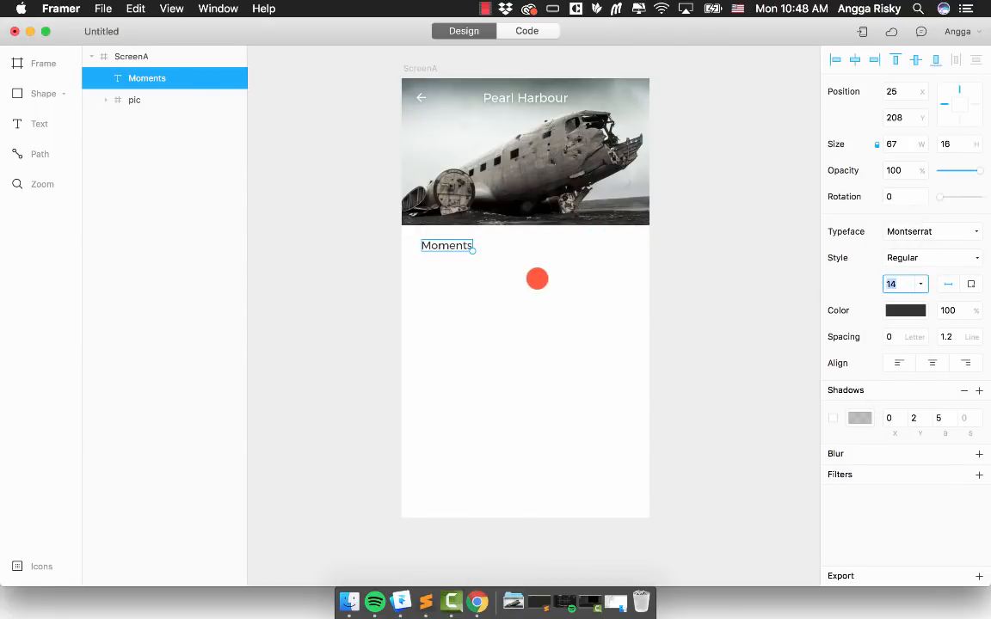
pyautogui.click(538, 278)
# Step: Nudge the Moments label to X 16, Y 206, checking its spacing from the header photo and the screen edges
pyautogui.click(458, 245)
pyautogui.press('alt')
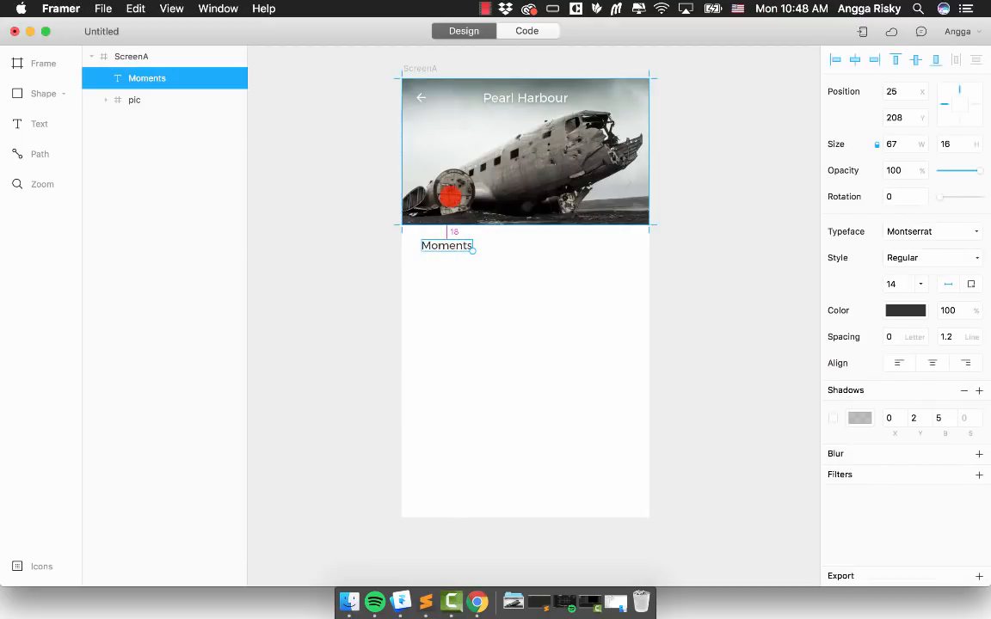
pyautogui.hotkey('alt', 'Up')
pyautogui.hotkey('alt', 'Up')
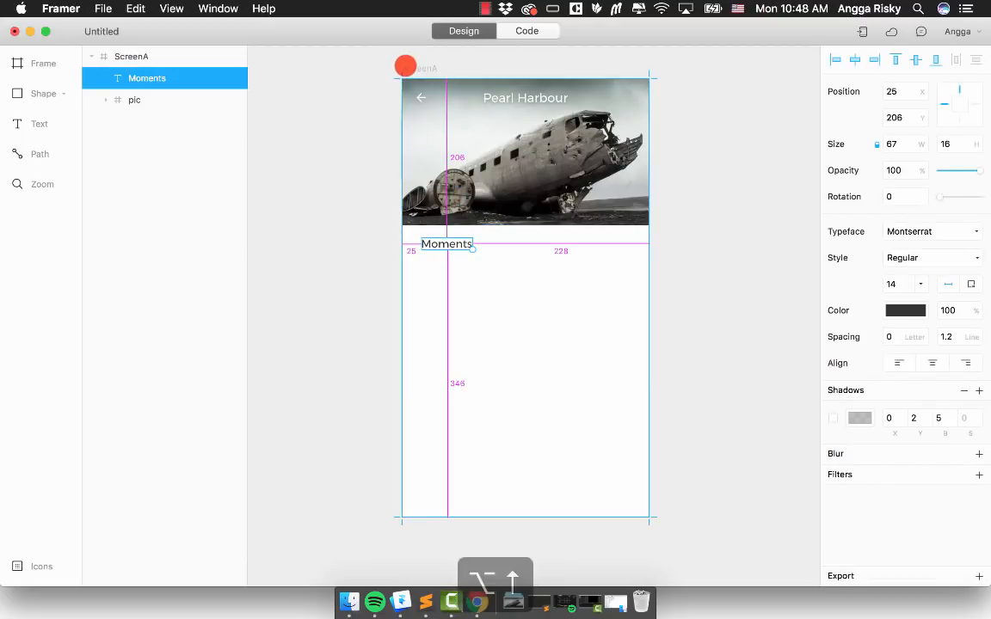
pyautogui.hotkey('alt', 'shift', 'Left')
pyautogui.hotkey('alt', 'Left')
pyautogui.hotkey('alt', 'Right')
pyautogui.hotkey('alt', 'Right')
pyautogui.hotkey('alt', 'Right')
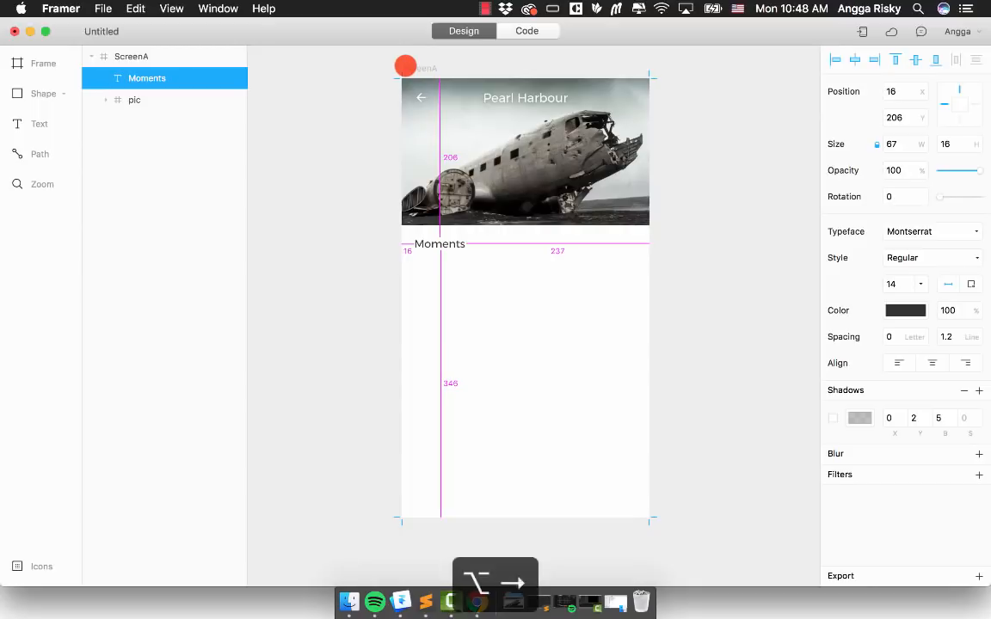
pyautogui.hotkey('alt', 'Left')
# Step: Examine the Moments label's alignment with the back arrow and its spacing below the header photo
pyautogui.click(336, 215)
pyautogui.press('super+equal')
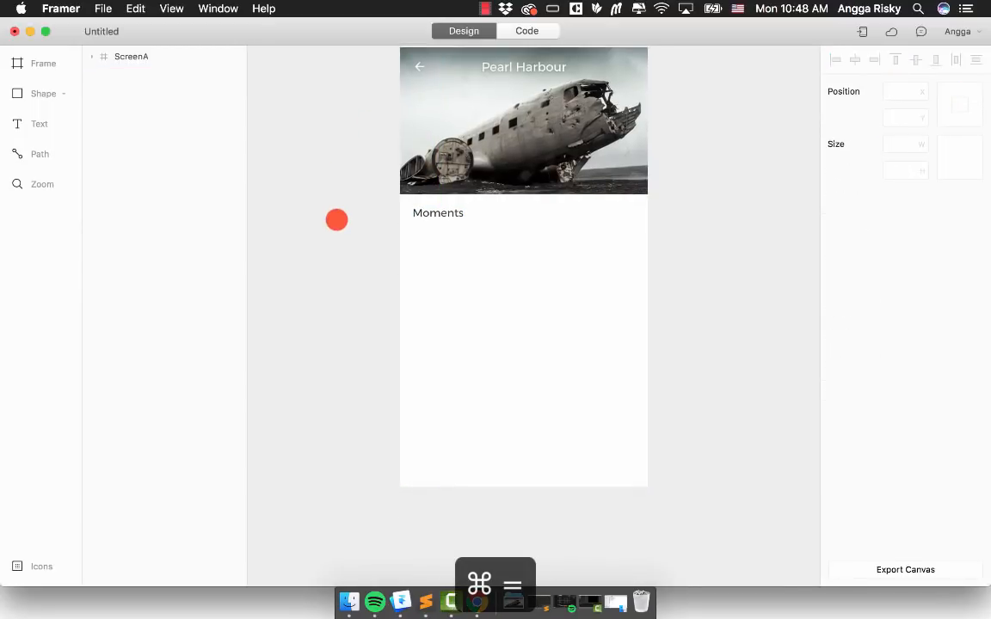
pyautogui.scroll(5, 337, 220)
pyautogui.scroll(-2, 336, 221)
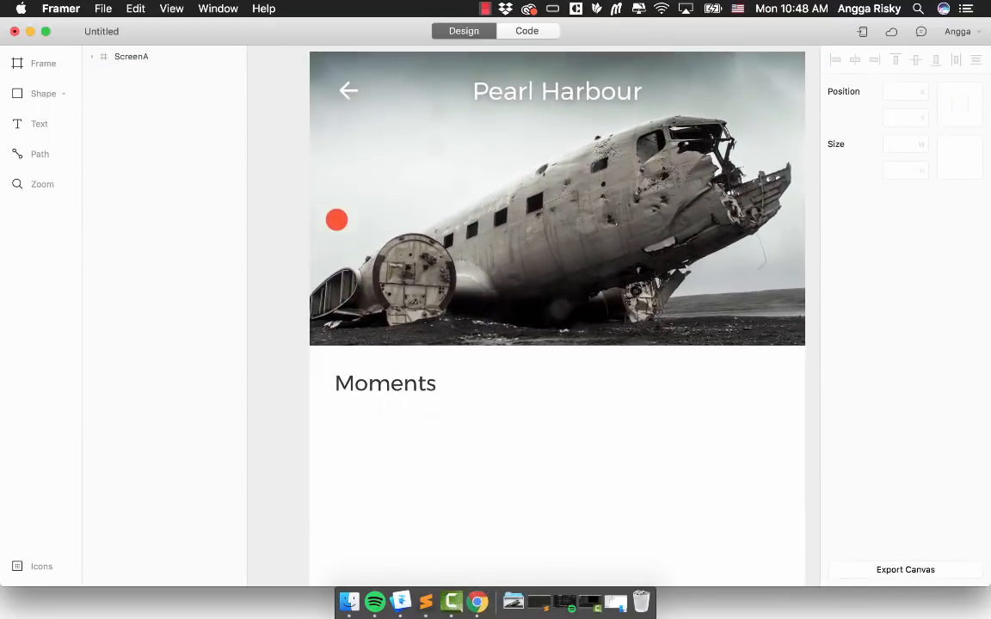
pyautogui.press('super+minus')
pyautogui.scroll(-3, 344, 222)
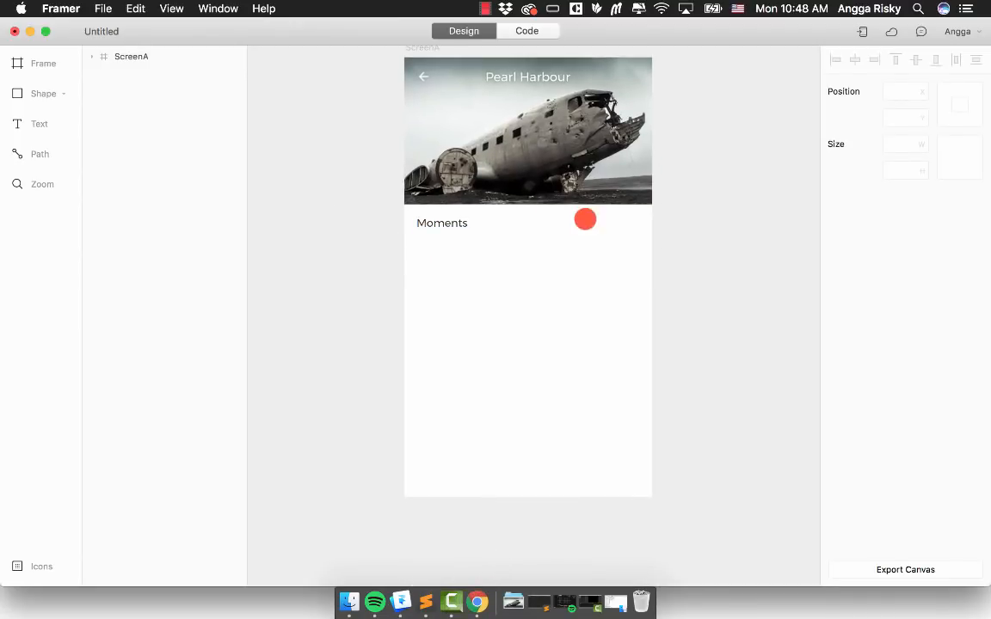
pyautogui.scroll(2, 502, 276)
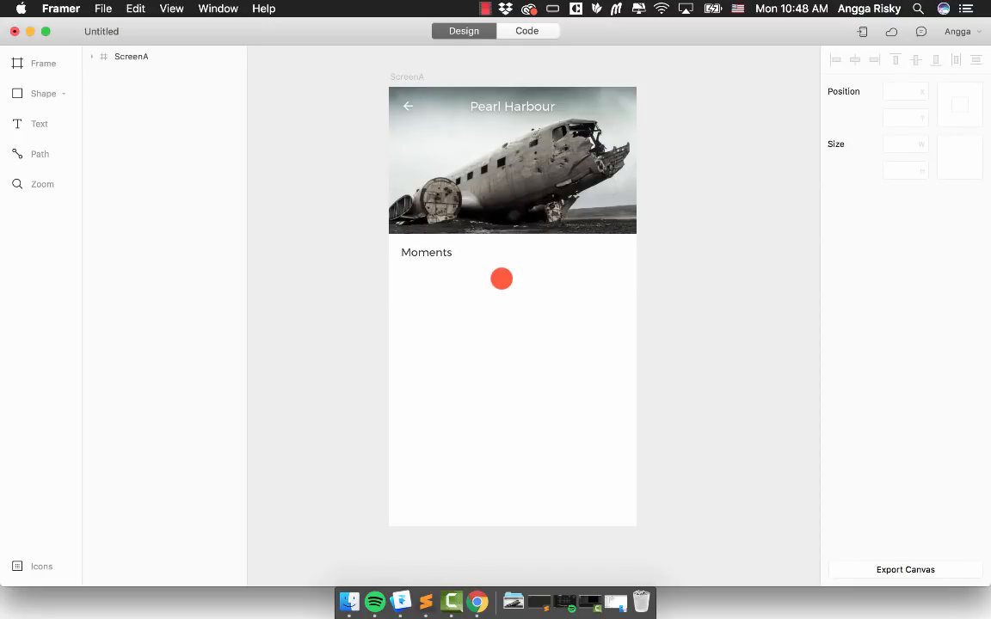
pyautogui.scroll(-2, 502, 279)
# Step: Draw a frame below the Moments label at Y 232 and stretch it to the screen's full width, about 320 × 151
pyautogui.click(428, 230)
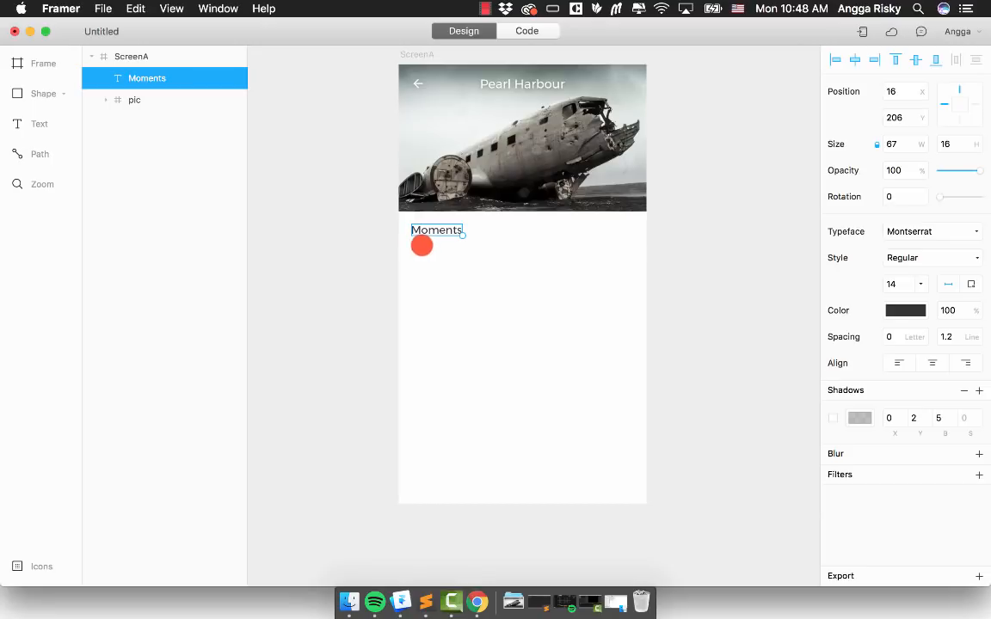
pyautogui.press('f')
pyautogui.moveTo(412, 245); pyautogui.dragTo(629, 361)
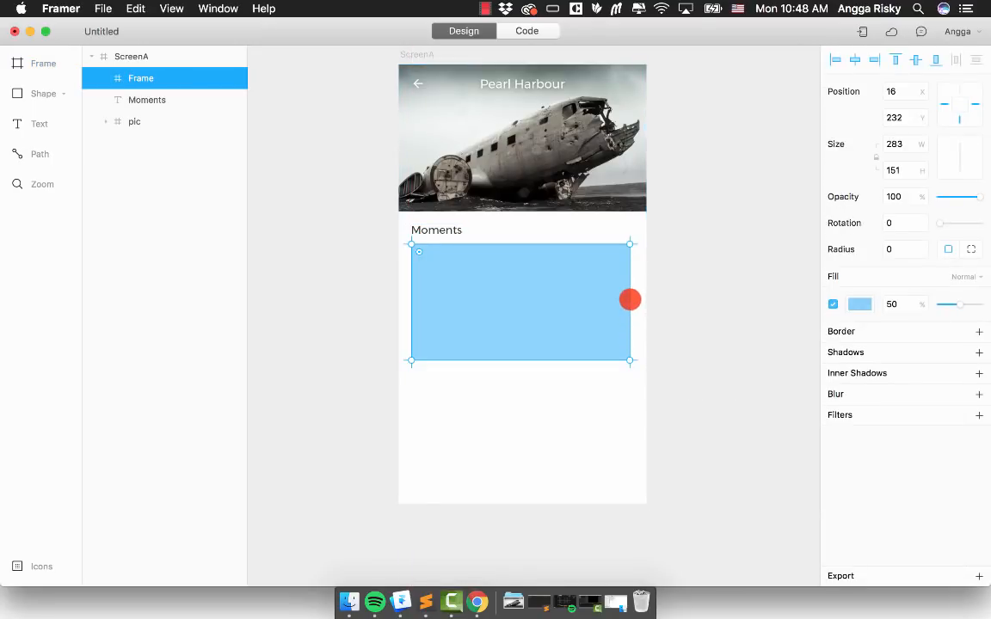
pyautogui.moveTo(629, 299); pyautogui.dragTo(647, 300)
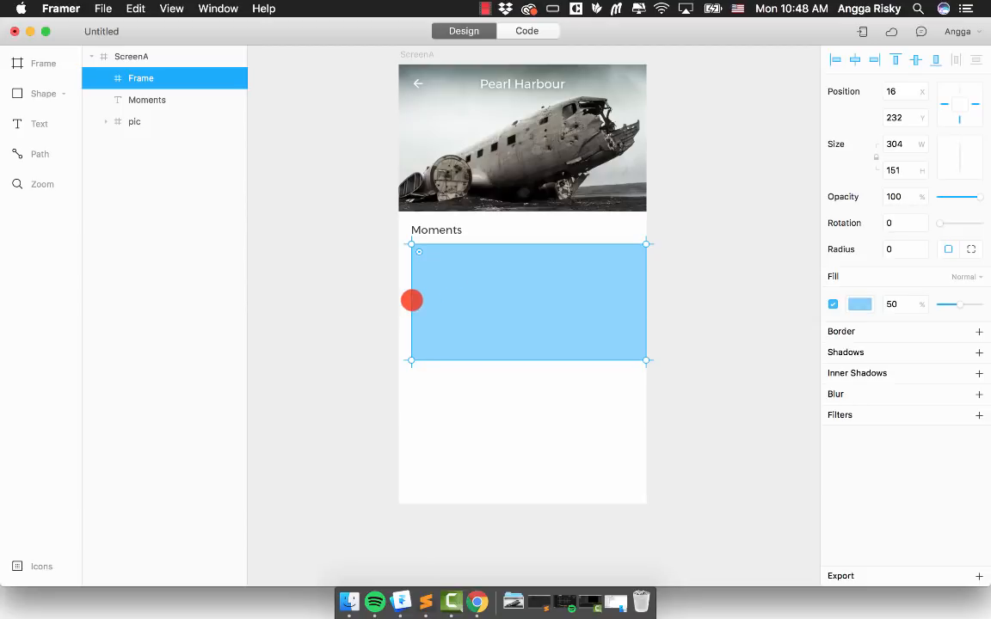
pyautogui.moveTo(411, 300); pyautogui.dragTo(398, 301)
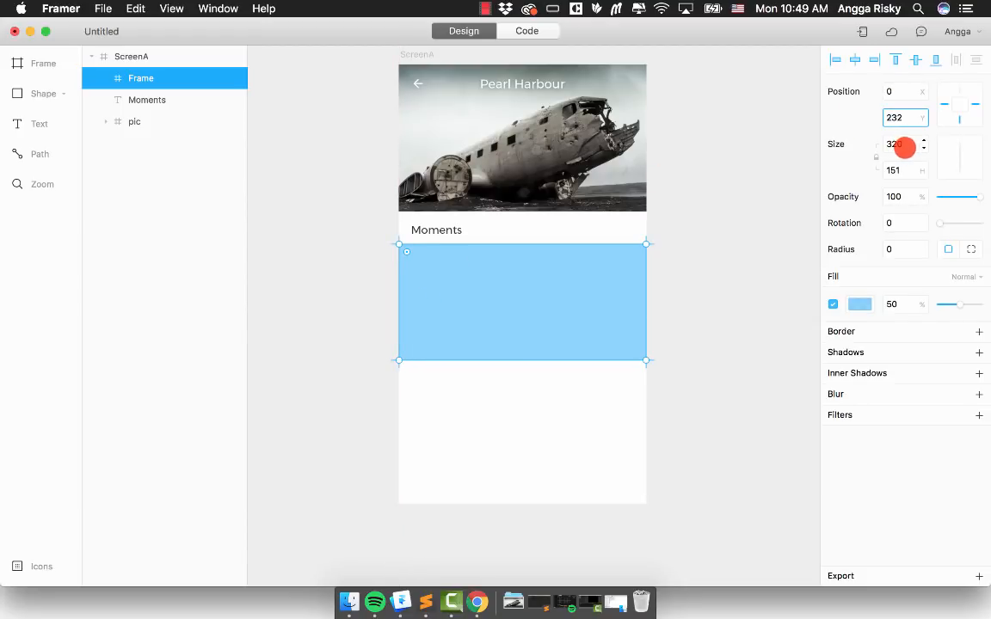
# Step: Set the new frame's width to 288 and center it horizontally on the screen
pyautogui.write('288')
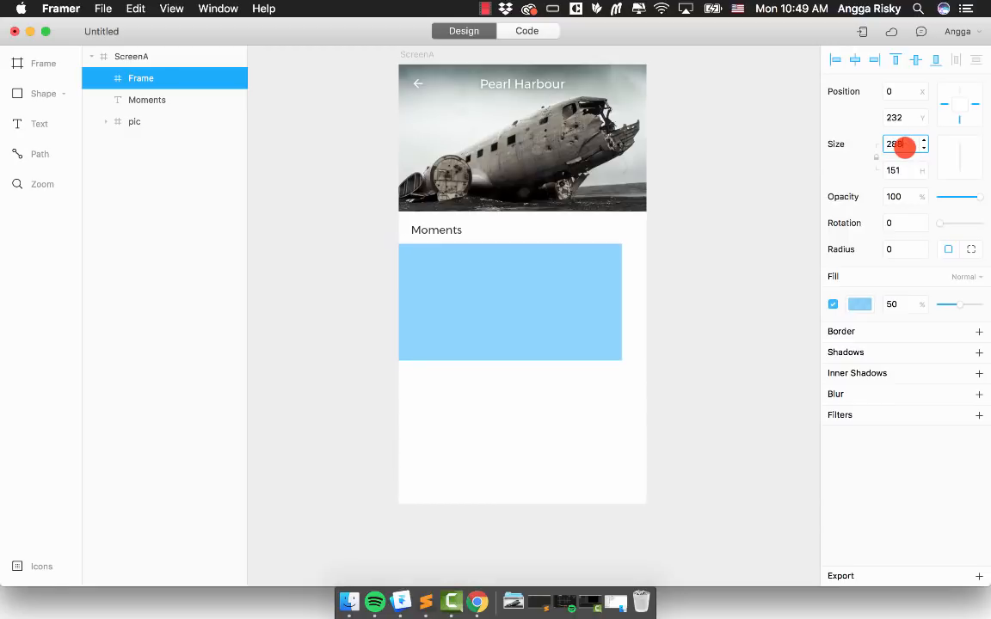
pyautogui.click(855, 60)
pyautogui.click(695, 219)
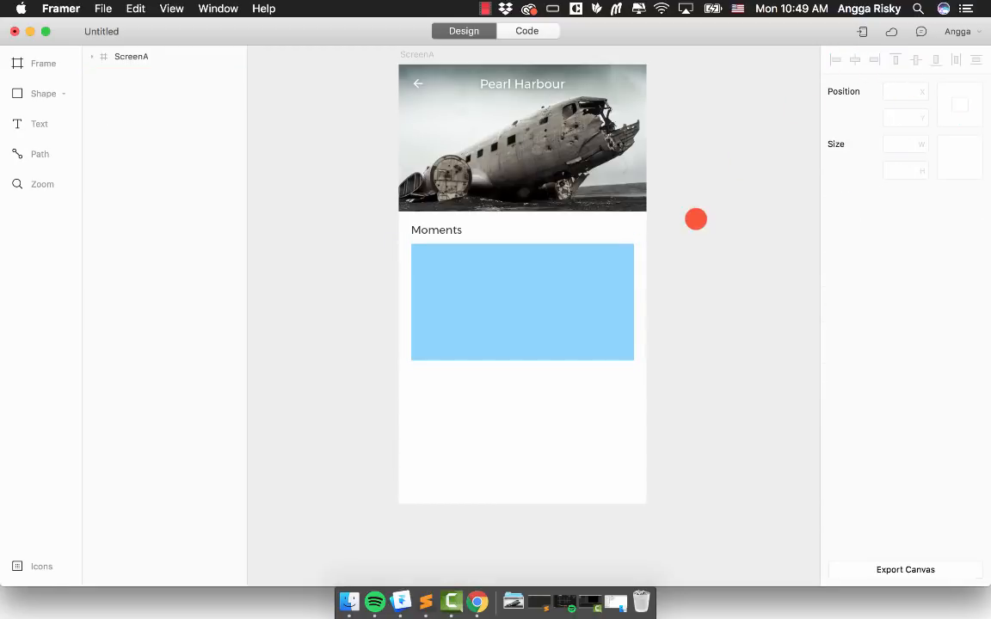
# Step: Raise the frame's fill opacity to 100%, try pink and gray fills, and settle on the indigo blue preset
pyautogui.click(549, 270)
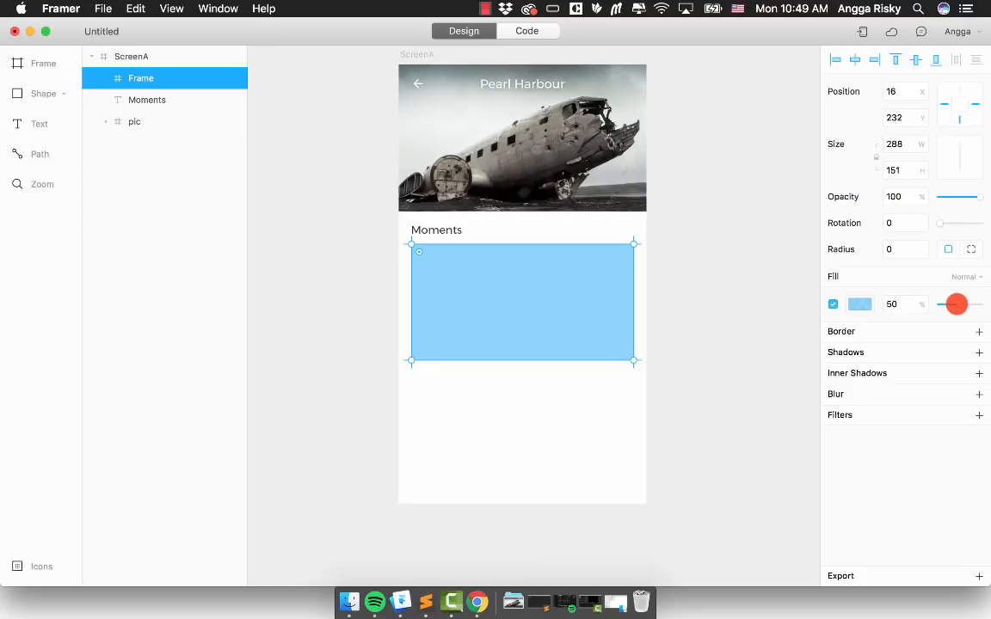
pyautogui.moveTo(957, 304); pyautogui.dragTo(985, 300)
pyautogui.click(860, 305)
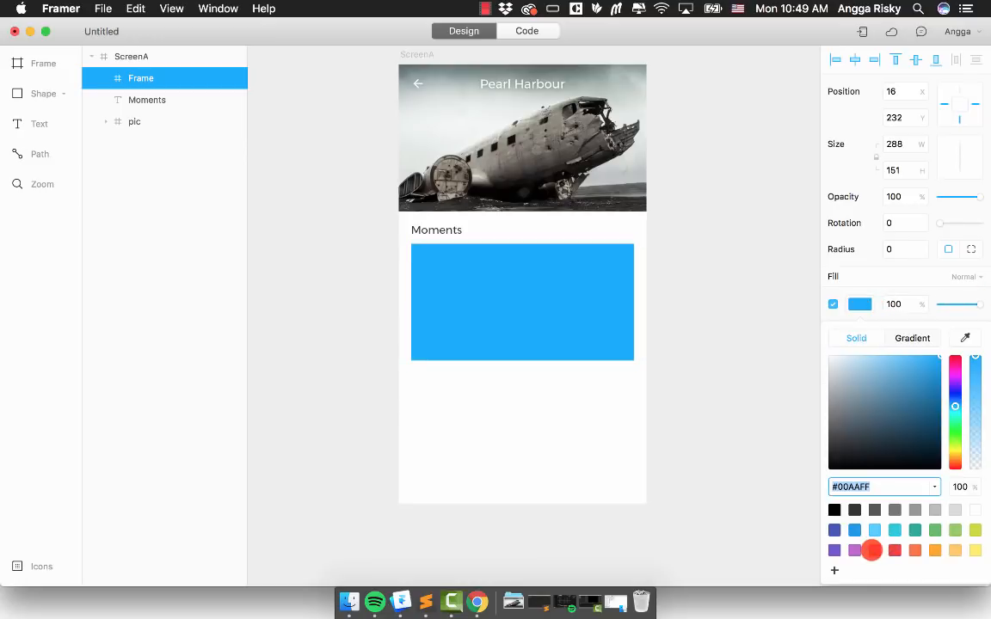
pyautogui.write('#FF88AA')
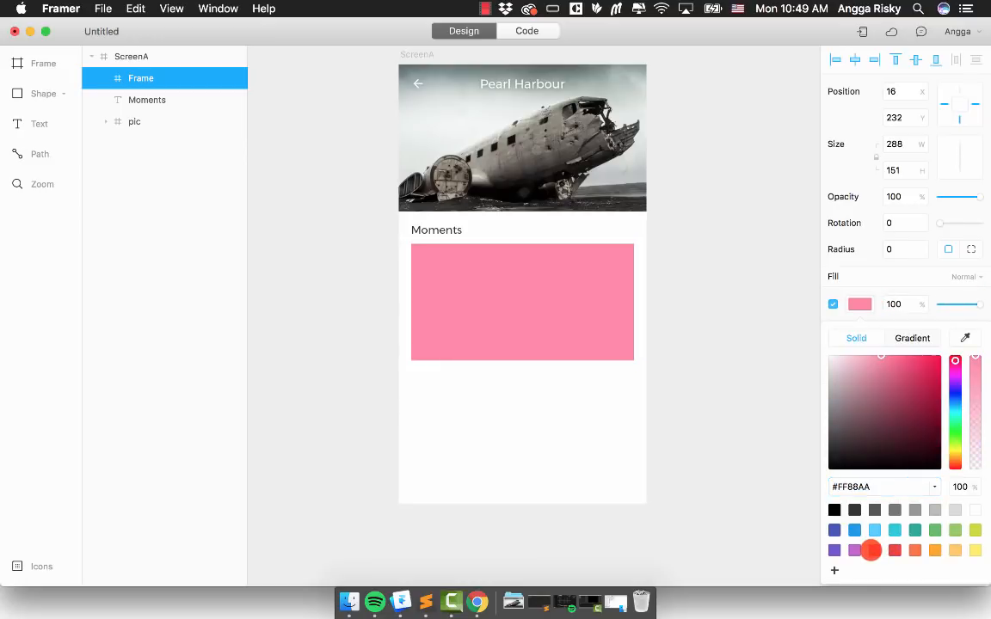
pyautogui.click(894, 510)
pyautogui.click(917, 510)
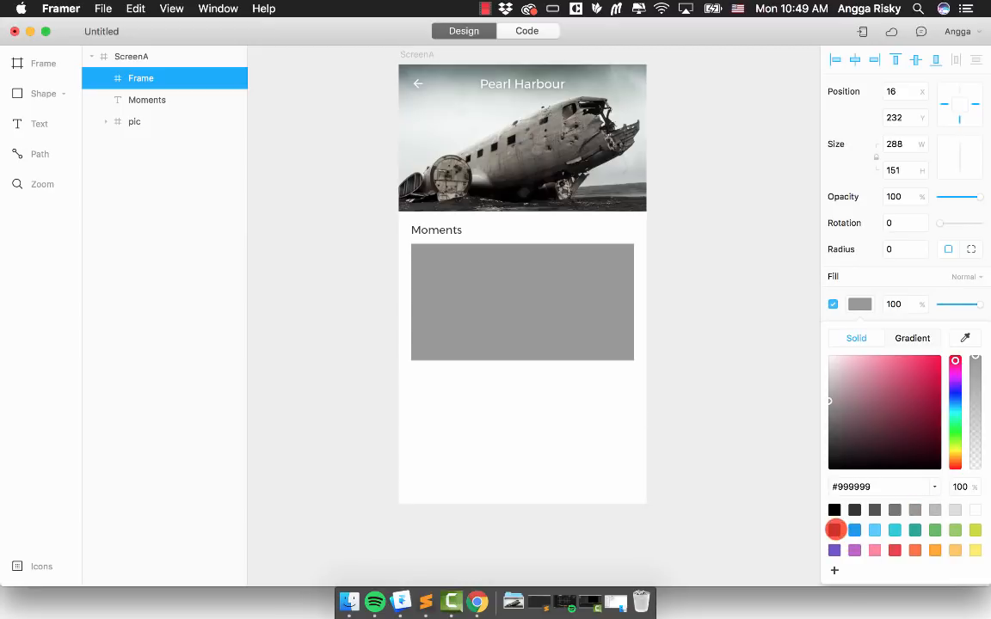
pyautogui.click(834, 530)
pyautogui.click(860, 303)
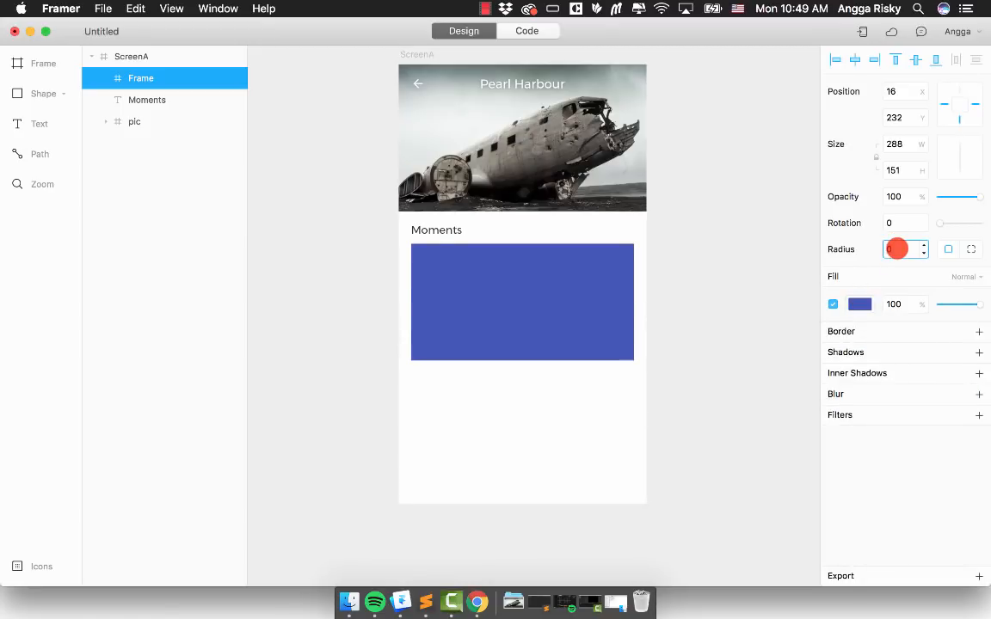
# Step: Round the corners of the indigo frame with a radius of 10
pyautogui.click(886, 250)
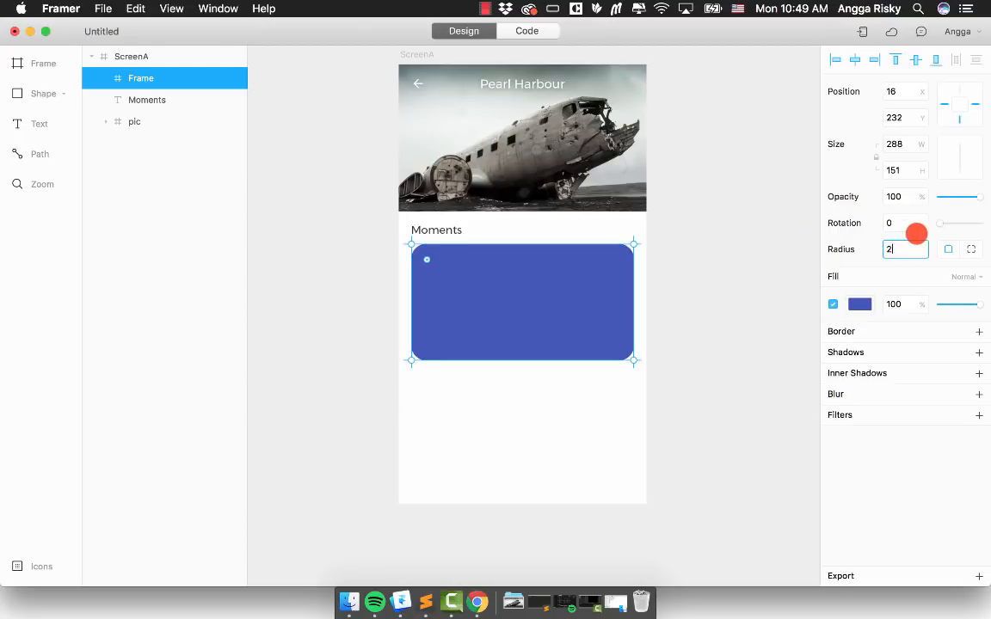
pyautogui.write('10')
pyautogui.click(739, 263)
pyautogui.click(466, 301)
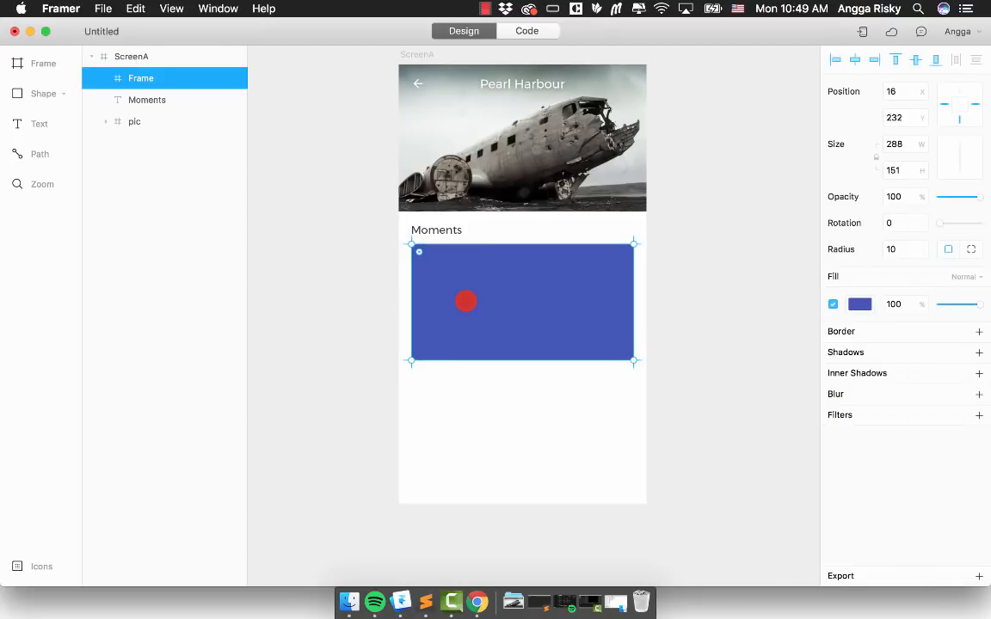
# Step: Nudge the indigo card down to Y 238 to widen the gap below the Moments label
pyautogui.hotkey('alt', 'Down')
pyautogui.hotkey('alt', 'Down')
pyautogui.hotkey('alt', 'Down')
pyautogui.hotkey('alt', 'Down')
pyautogui.hotkey('alt', 'Down')
pyautogui.hotkey('alt', 'Down')
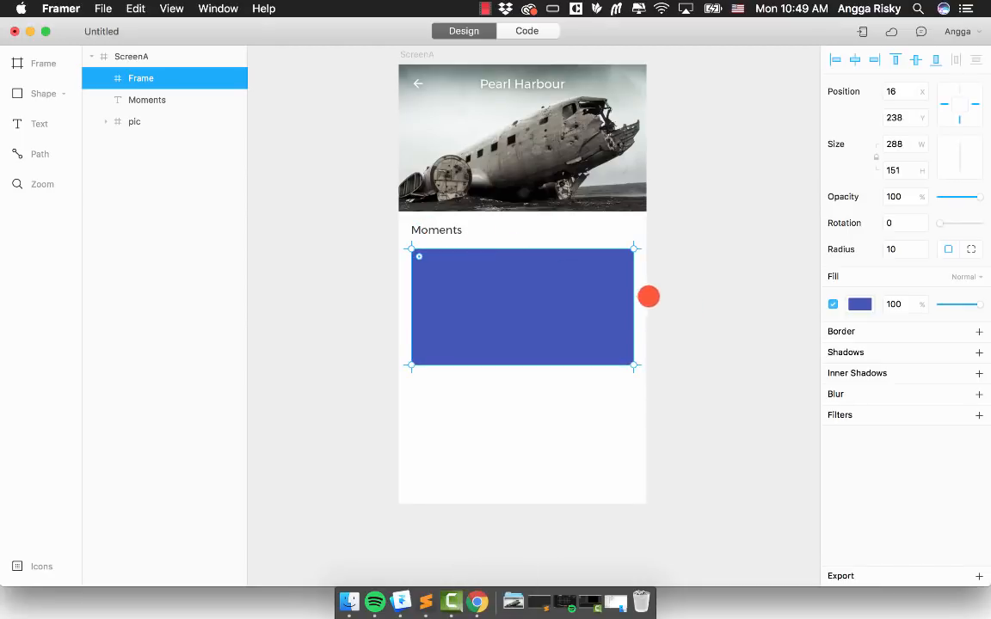
pyautogui.scroll(-1, 647, 296)
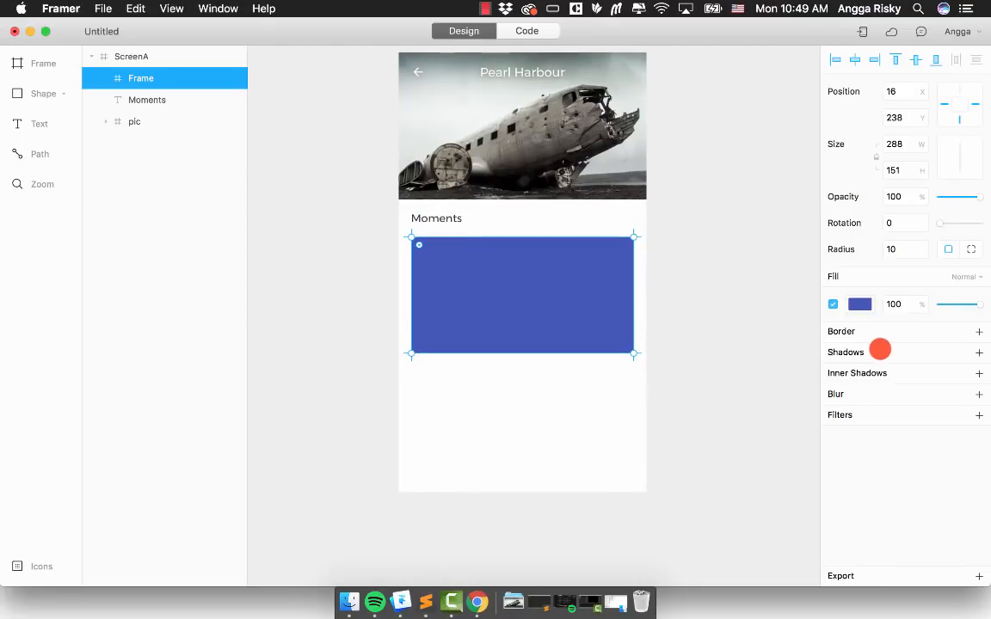
# Step: Add a drop shadow to the card and set its black color to 40% opacity
pyautogui.click(879, 350)
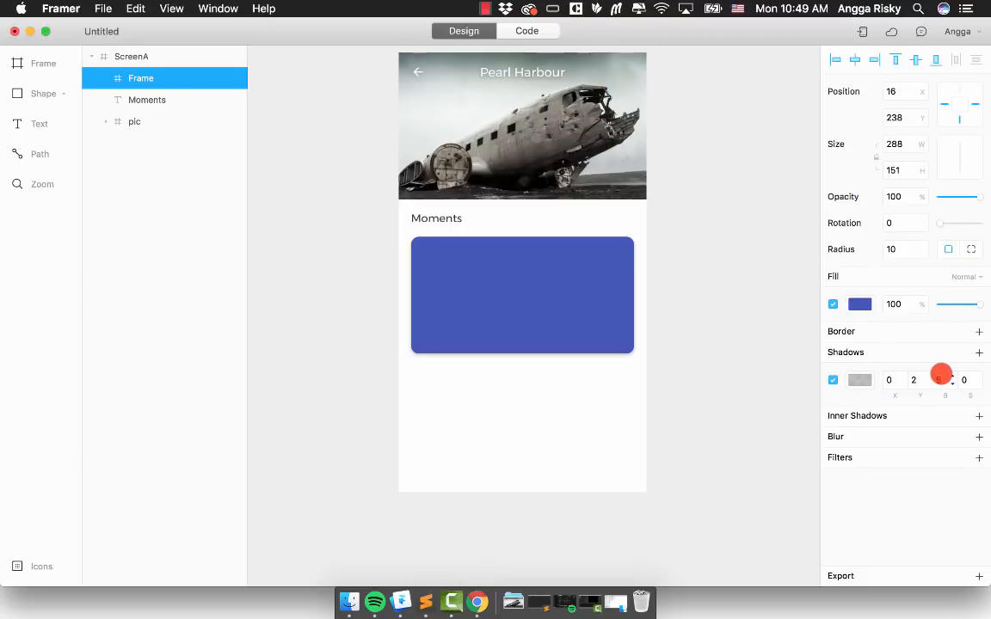
pyautogui.click(862, 380)
pyautogui.scroll(-3, 953, 520)
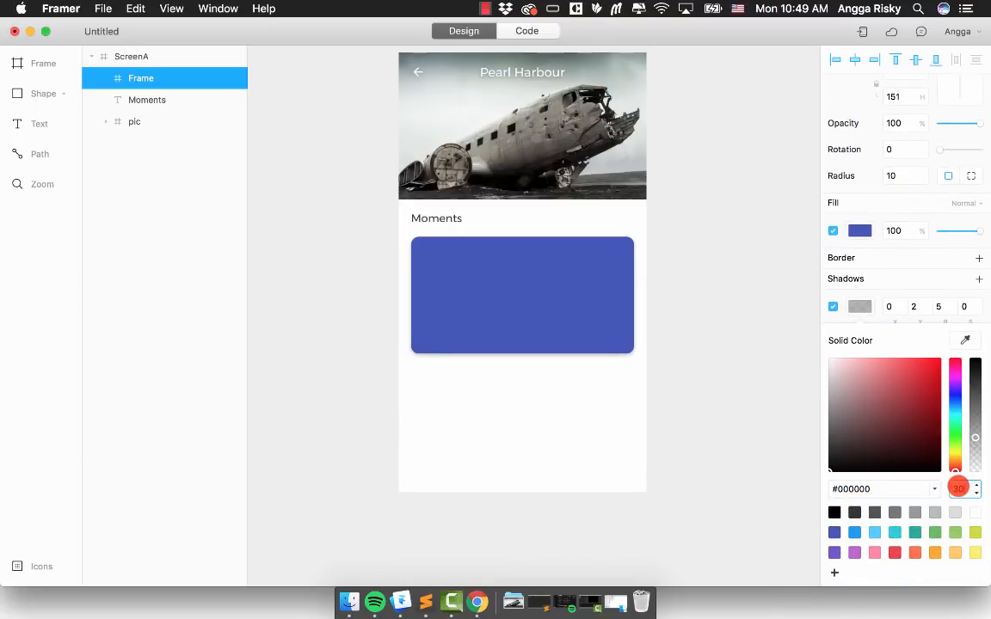
pyautogui.press('Return')
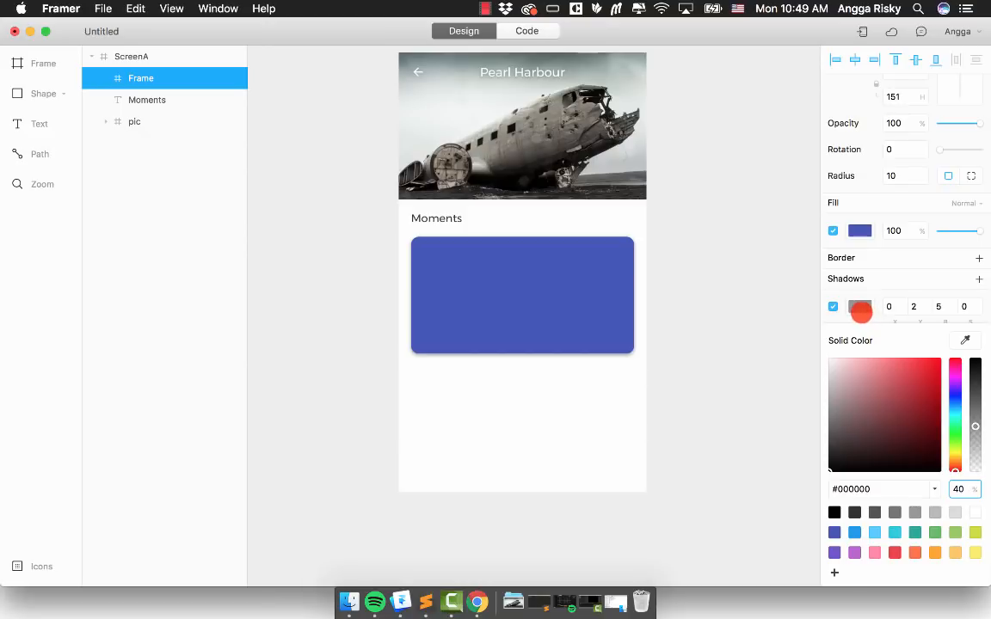
pyautogui.click(860, 306)
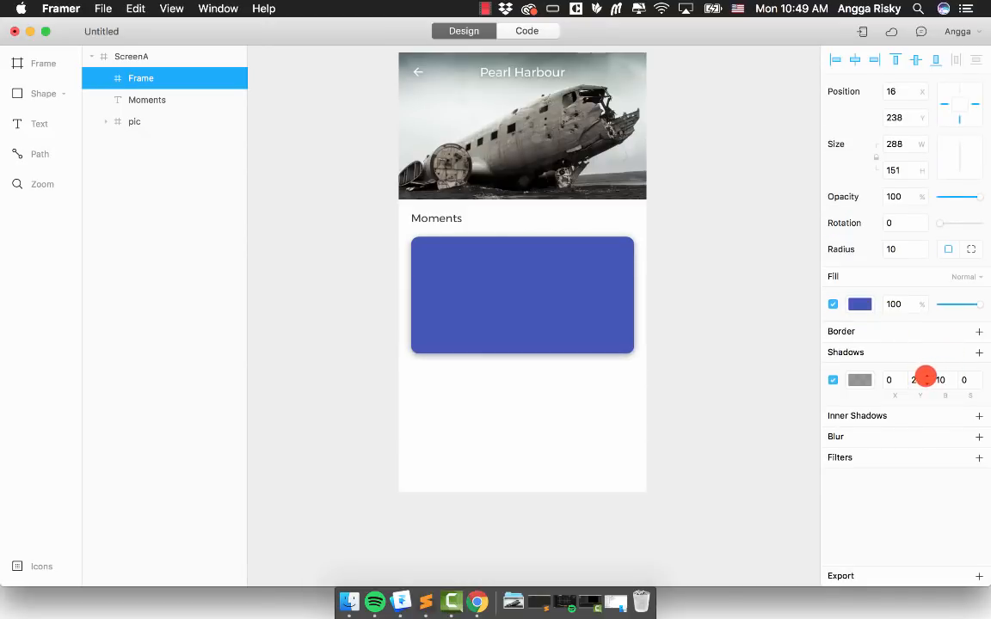
# Step: Set the card shadow's blur to 10 and its Y offset to 5
pyautogui.click(928, 384)
pyautogui.click(927, 384)
pyautogui.click(928, 384)
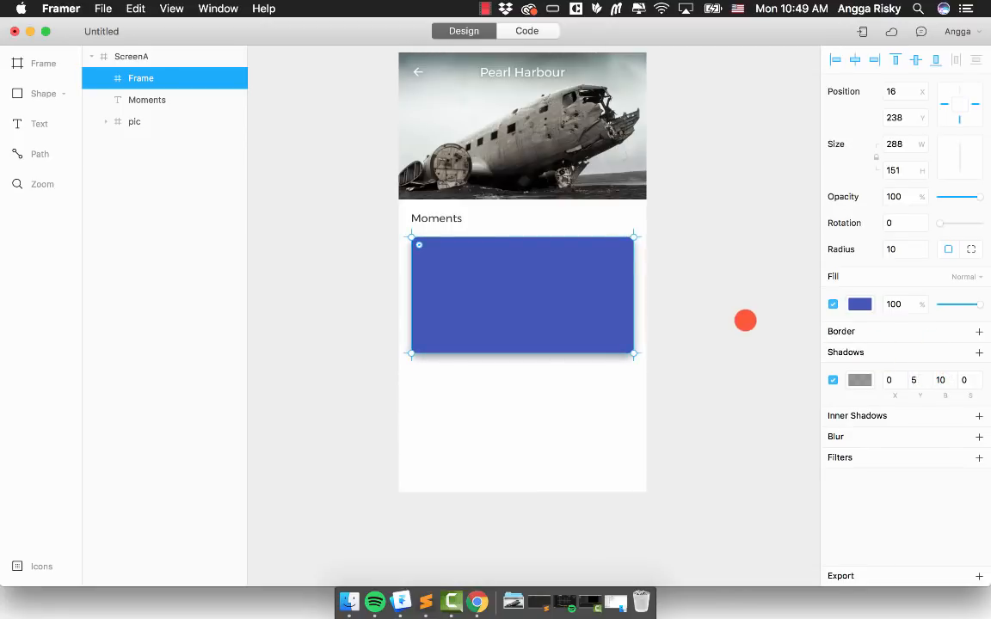
pyautogui.click(689, 314)
pyautogui.click(619, 307)
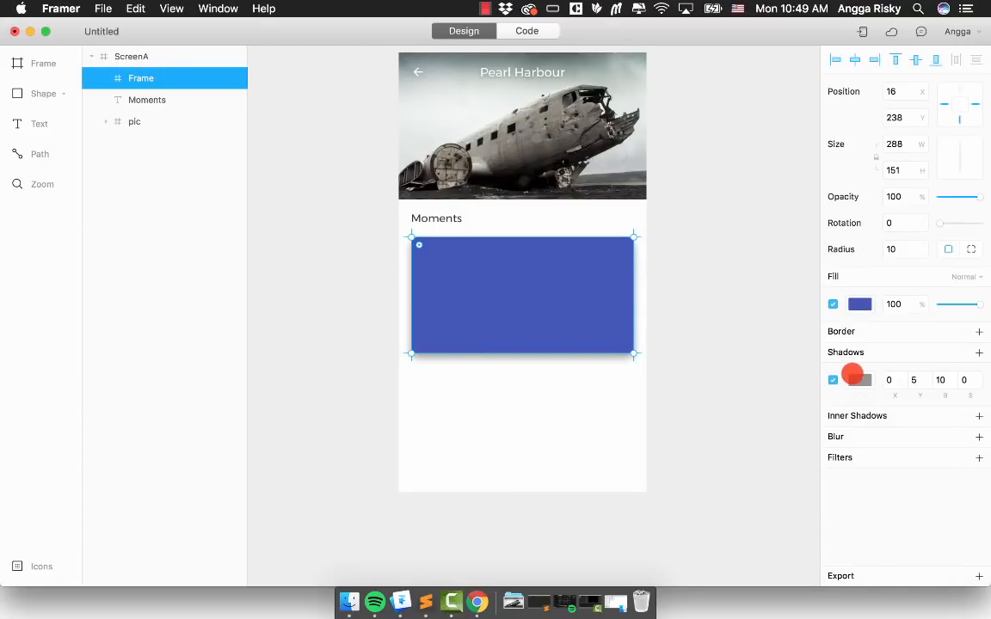
# Step: Try several opacities for the card's shadow color, including 100%, and settle on 10%
pyautogui.click(853, 375)
pyautogui.click(955, 488)
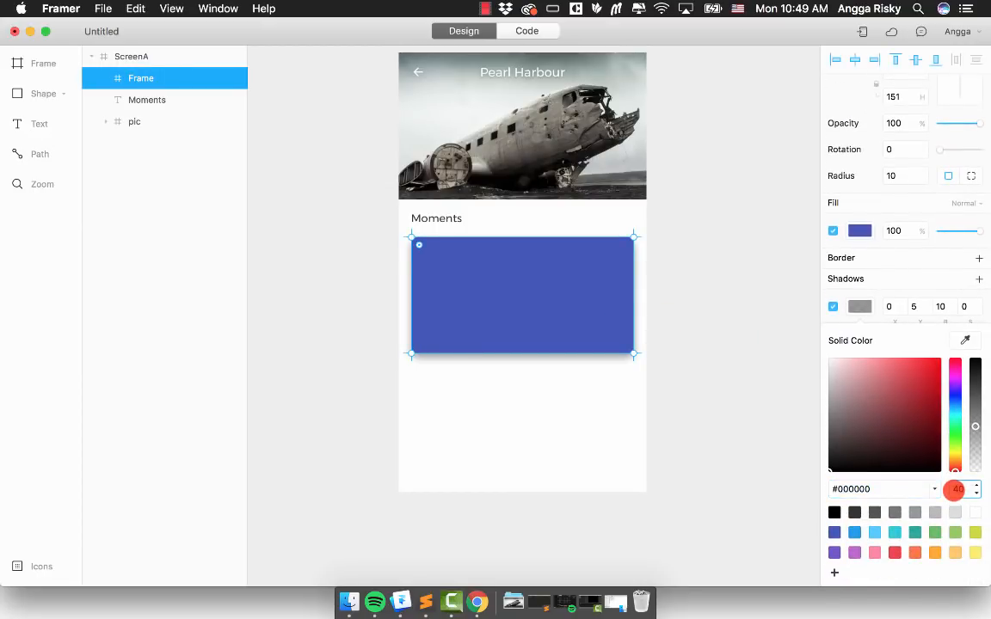
pyautogui.write('20')
pyautogui.write('100')
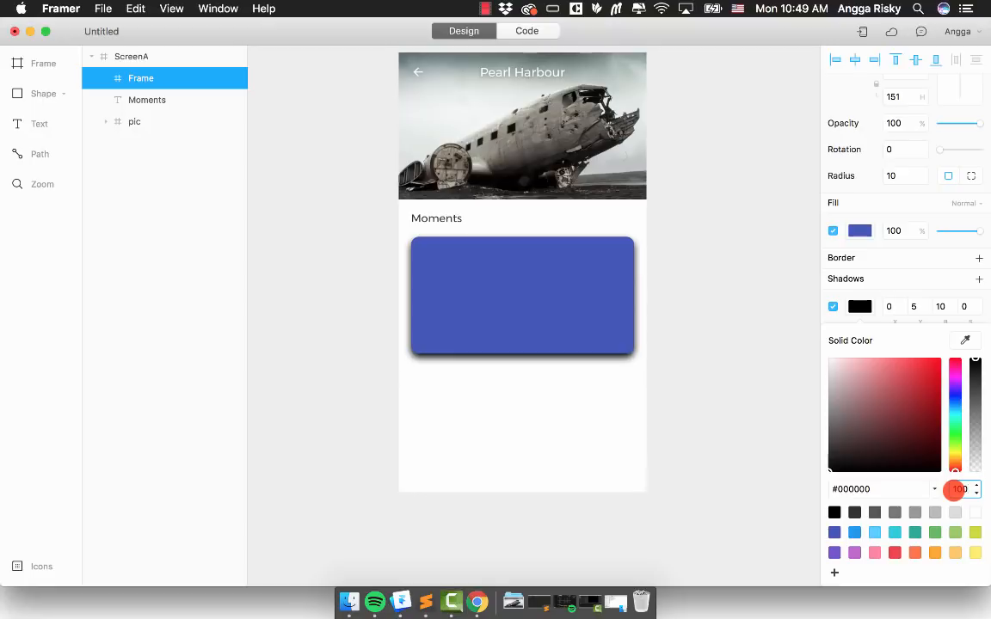
pyautogui.write('0')
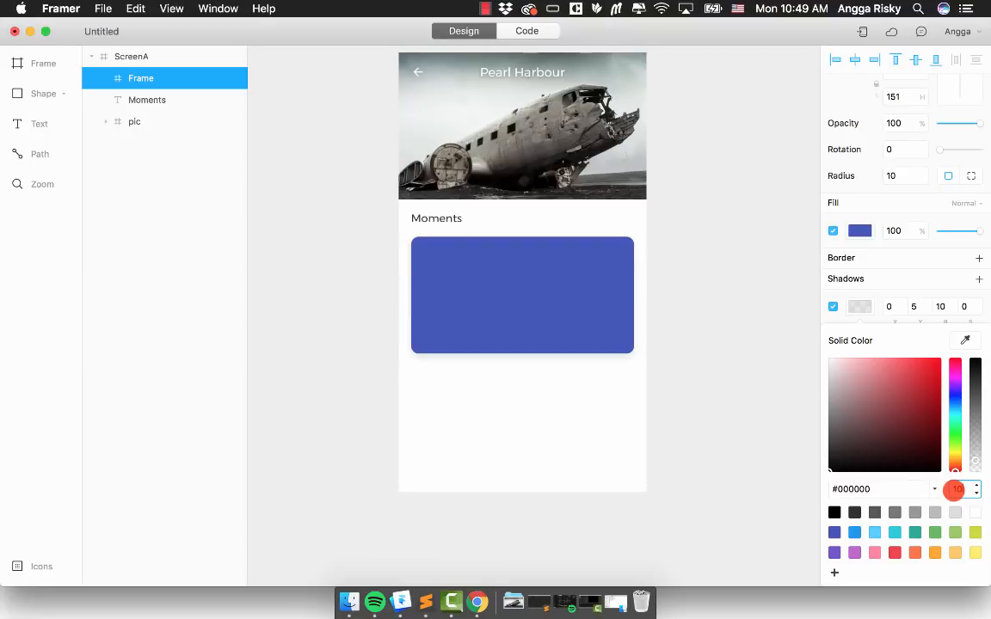
pyautogui.click(701, 403)
pyautogui.scroll(-3, 682, 372)
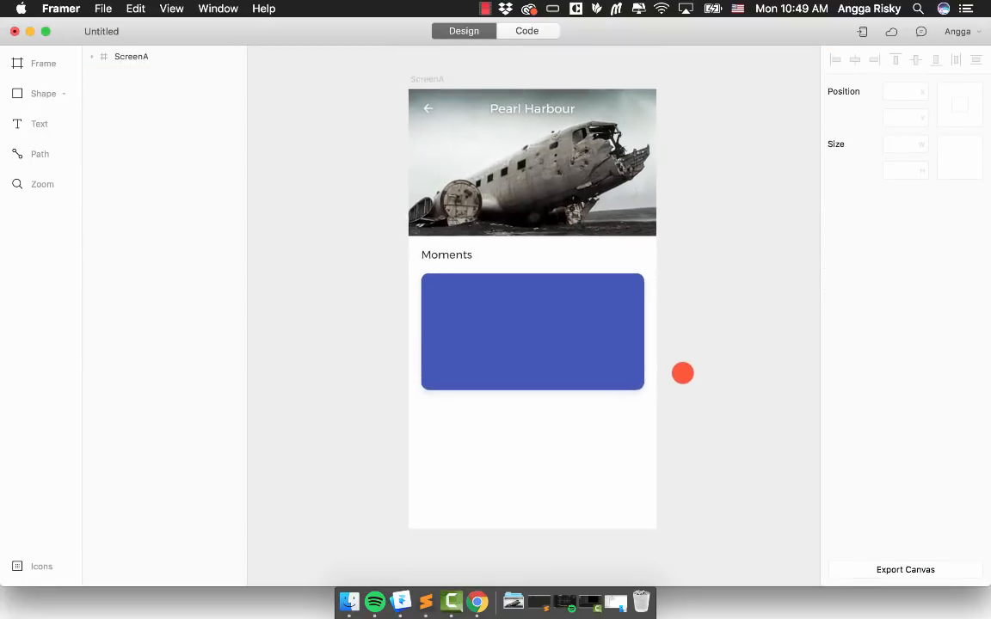
# Step: Copy the card and extend ScreenA downward to a height of about 891
pyautogui.click(533, 248)
pyautogui.press('super+c')
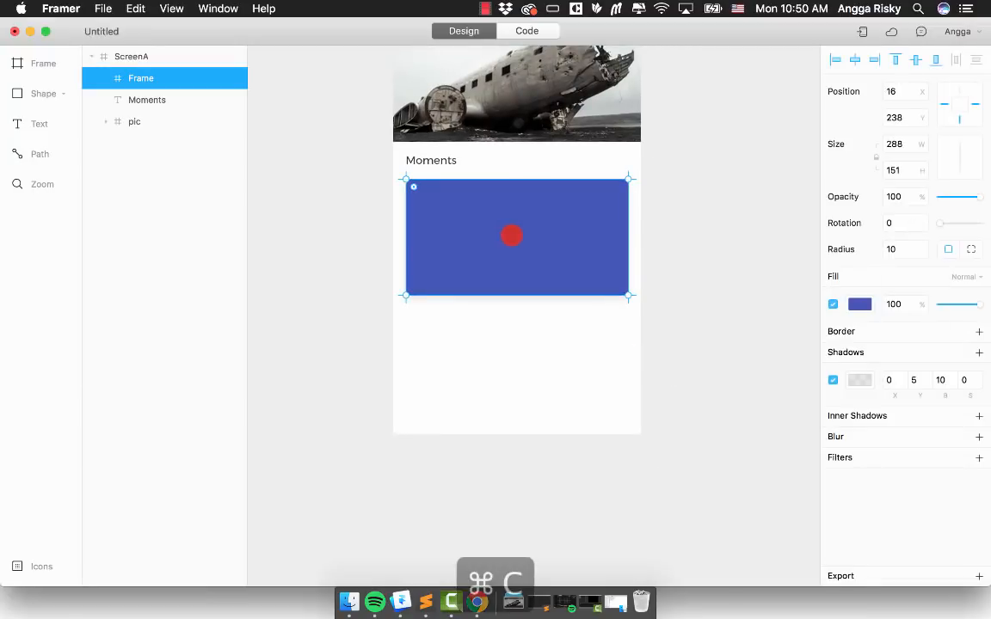
pyautogui.scroll(4, 515, 225)
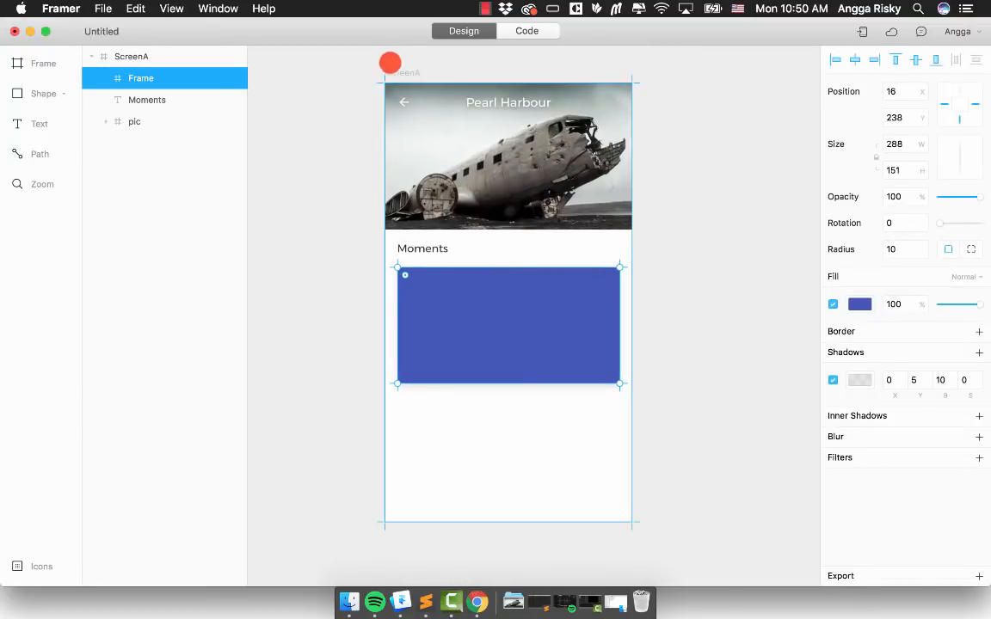
pyautogui.click(387, 72)
pyautogui.scroll(-12, 456, 259)
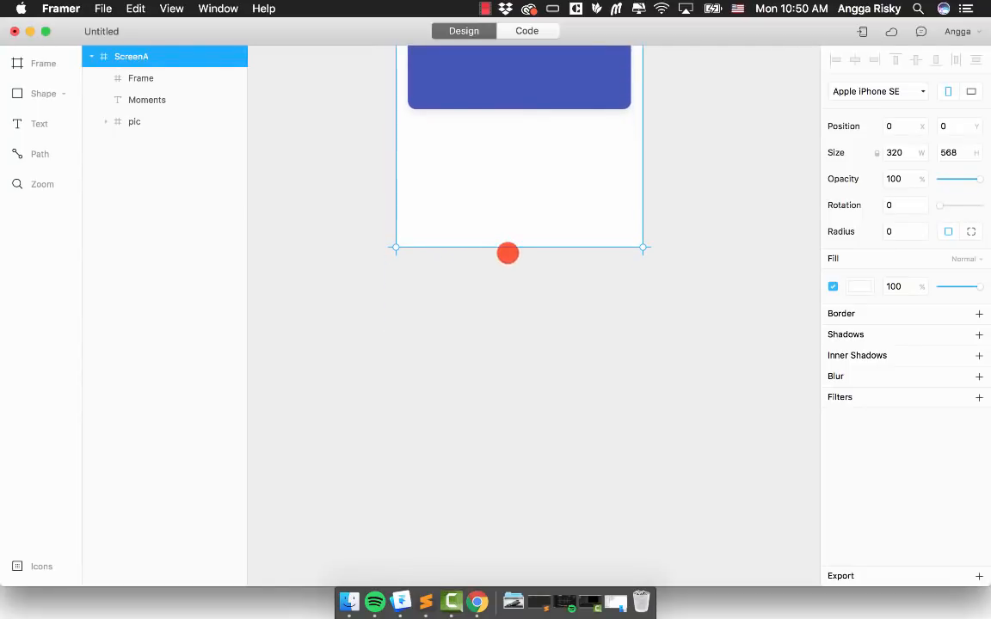
pyautogui.moveTo(514, 248); pyautogui.dragTo(502, 499)
# Step: Pin the card to the top edge instead of the bottom and move it back below Moments at Y 238
pyautogui.click(555, 413)
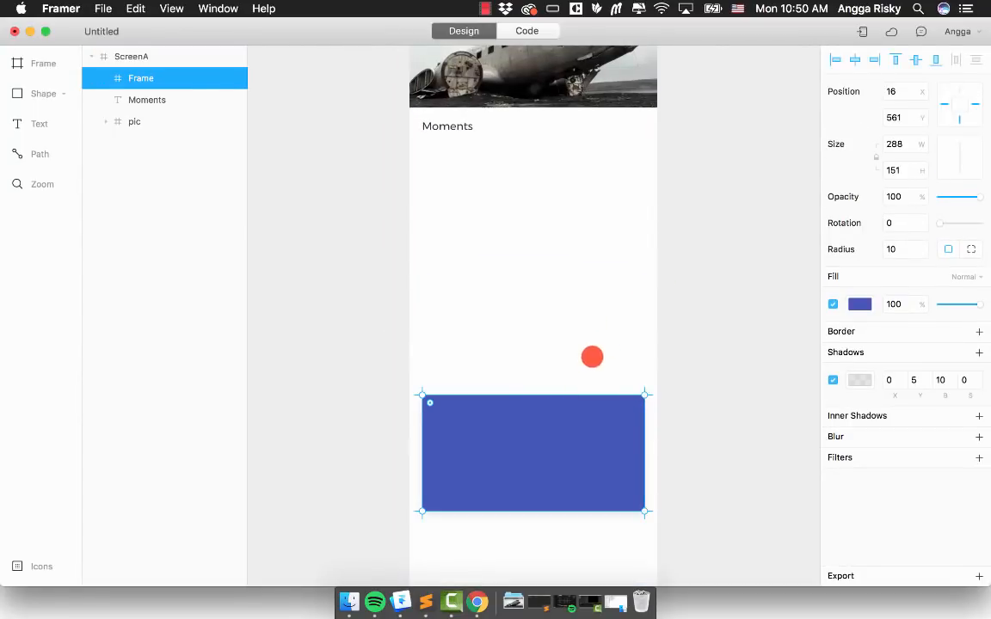
pyautogui.click(959, 90)
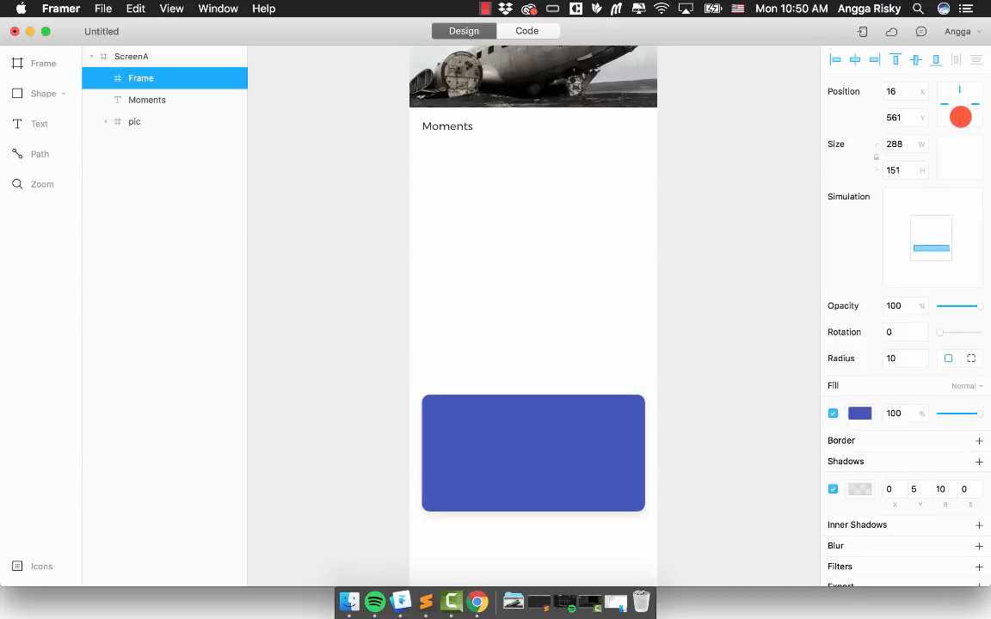
pyautogui.moveTo(557, 443); pyautogui.dragTo(535, 299)
# Step: Duplicate the card below itself at Y 405, then duplicate both cards underneath to make a column of four
pyautogui.press('super+d')
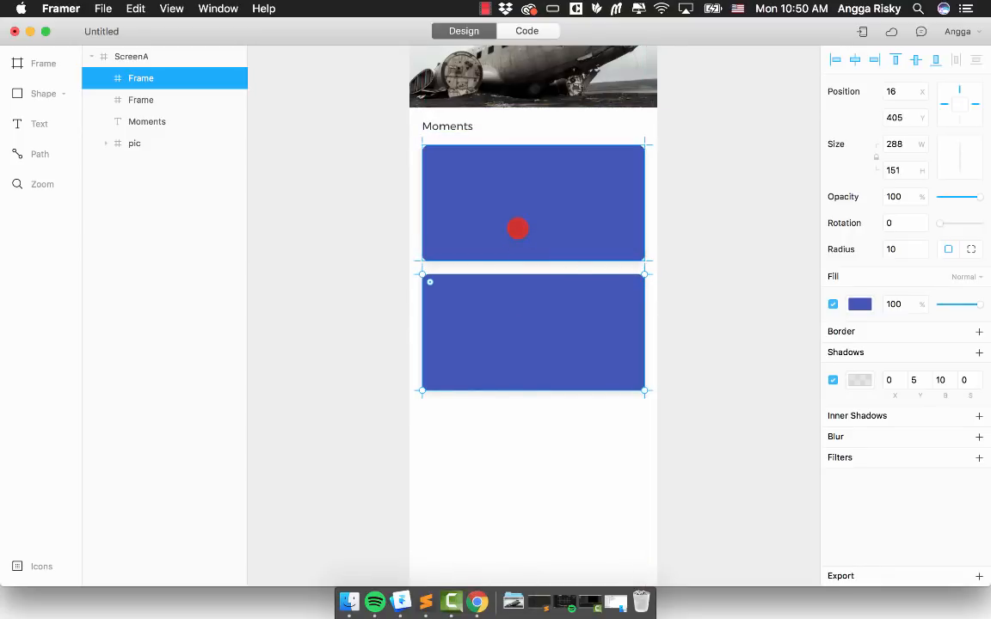
pyautogui.keyDown('shift'); pyautogui.click(517, 228); pyautogui.keyUp('shift')
pyautogui.scroll(-3, 519, 267)
pyautogui.press('super+d')
pyautogui.moveTo(518, 256); pyautogui.dragTo(518, 487)
pyautogui.scroll(-2, 535, 382)
pyautogui.scroll(3, 536, 383)
pyautogui.scroll(4, 536, 382)
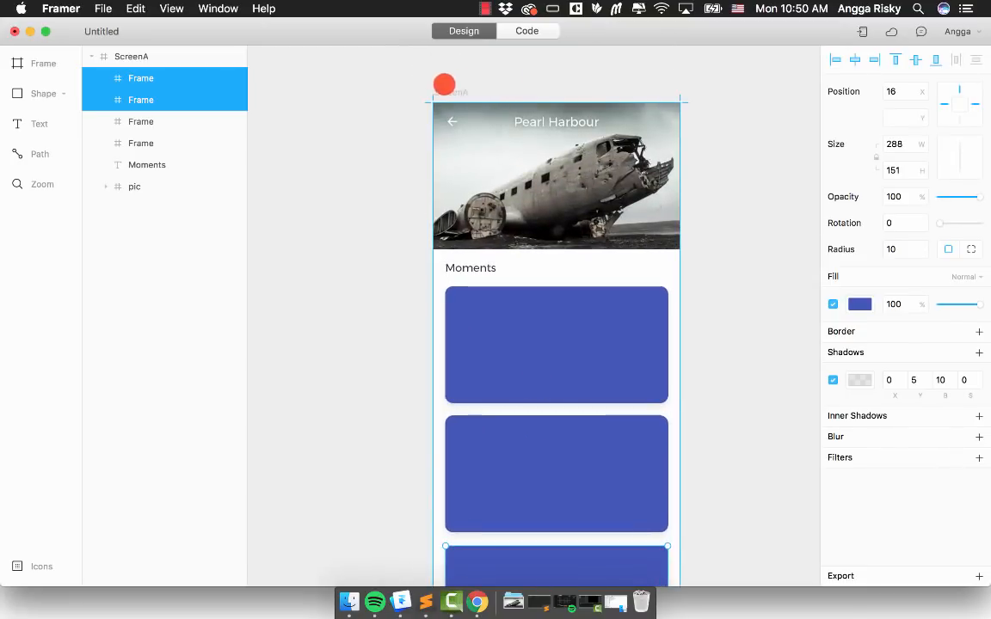
# Step: Extend ScreenA downward to a height of about 1156 to make room below the fourth card
pyautogui.click(445, 101)
pyautogui.scroll(-10, 464, 172)
pyautogui.scroll(-3, 499, 303)
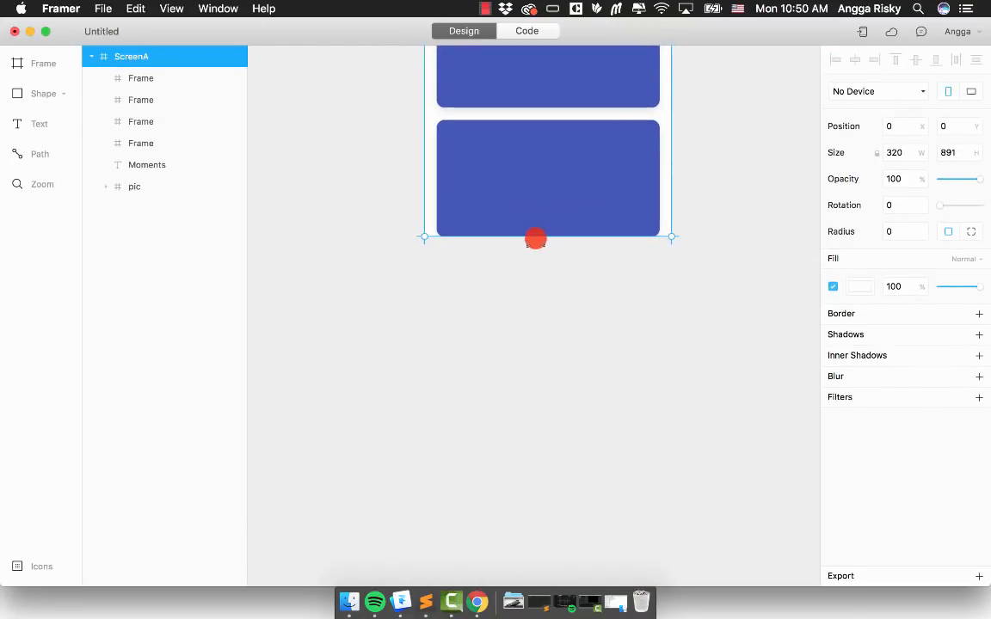
pyautogui.moveTo(535, 240); pyautogui.dragTo(528, 440)
pyautogui.click(708, 298)
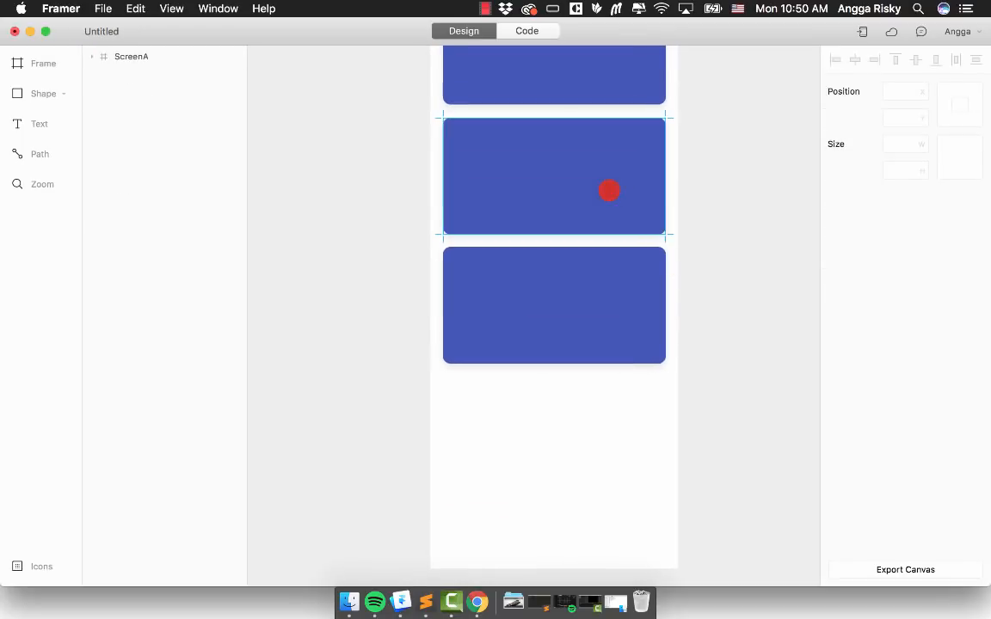
# Step: Duplicate the last two cards and place the copies below them, continuing the column with even spacing
pyautogui.click(609, 190)
pyautogui.keyDown('shift'); pyautogui.click(570, 274); pyautogui.keyUp('shift')
pyautogui.press('super+d')
pyautogui.moveTo(564, 281); pyautogui.dragTo(566, 546)
pyautogui.scroll(5, 658, 444)
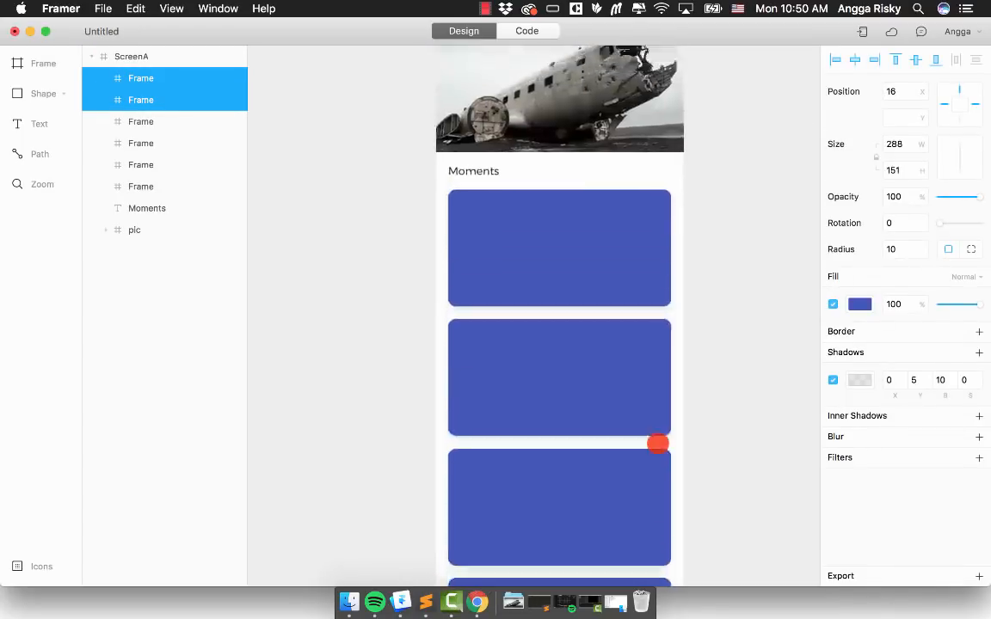
# Step: Extend ScreenA's height to about 1246 so the sixth card has a margin beneath it
pyautogui.scroll(5, 657, 444)
pyautogui.click(465, 119)
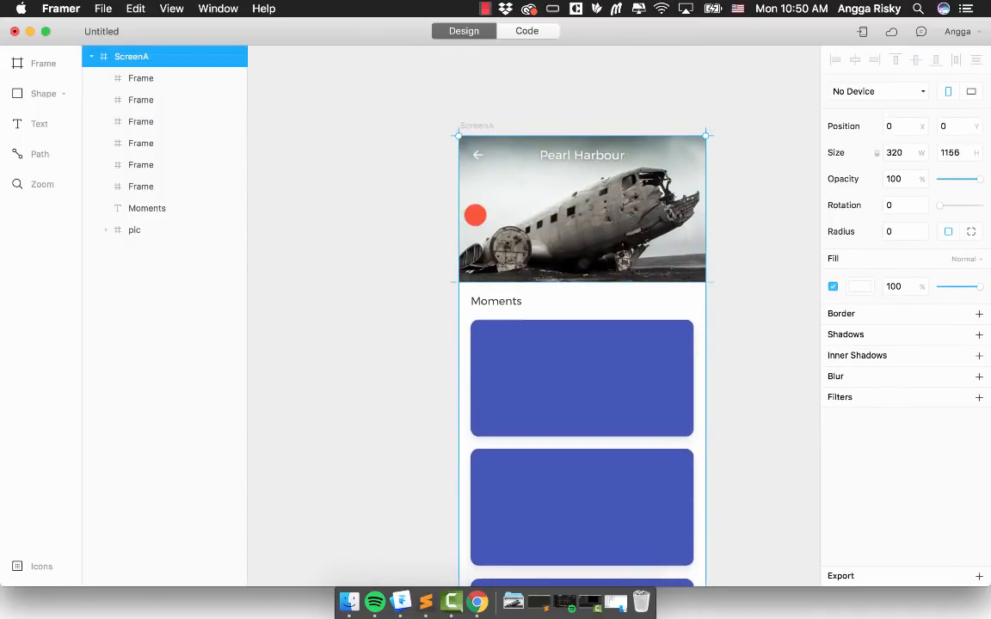
pyautogui.scroll(-10, 475, 215)
pyautogui.moveTo(544, 172); pyautogui.dragTo(553, 241)
pyautogui.click(544, 285)
pyautogui.scroll(10, 544, 286)
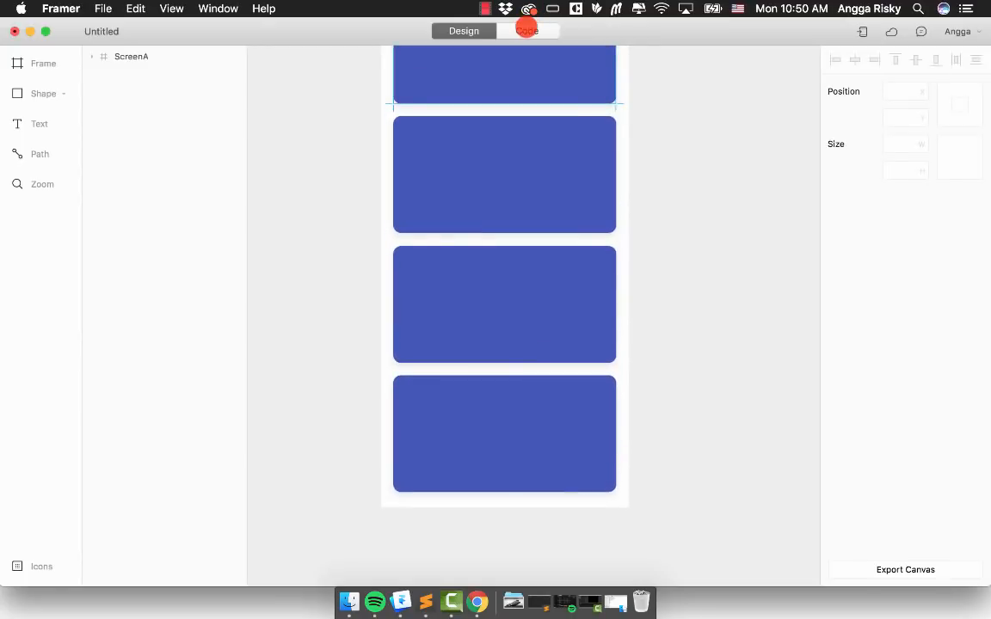
# Step: Check the screen in the Code view's iPhone SE preview and return to the design
pyautogui.click(526, 31)
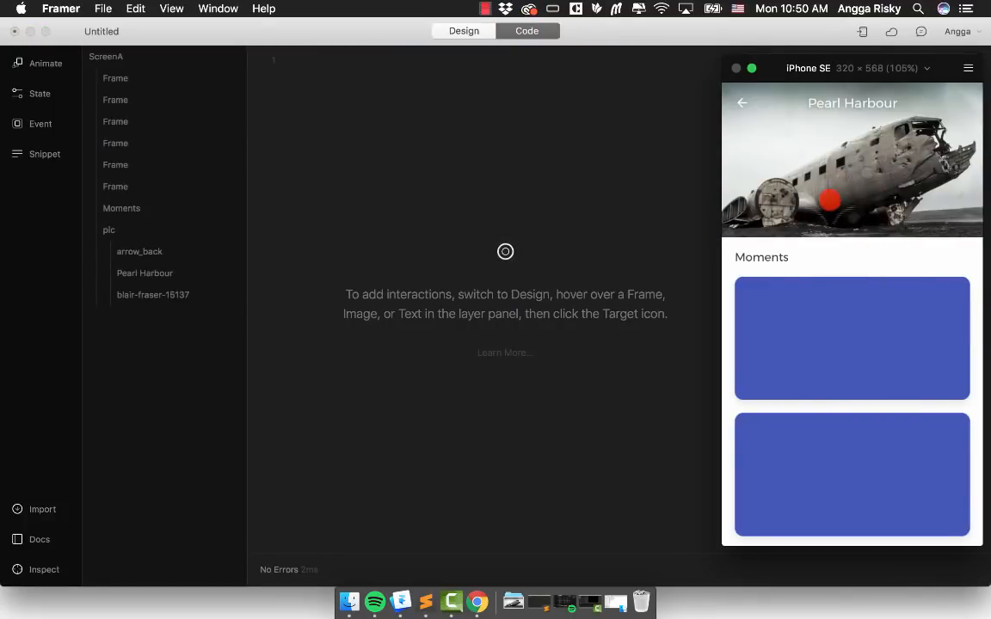
pyautogui.click(468, 31)
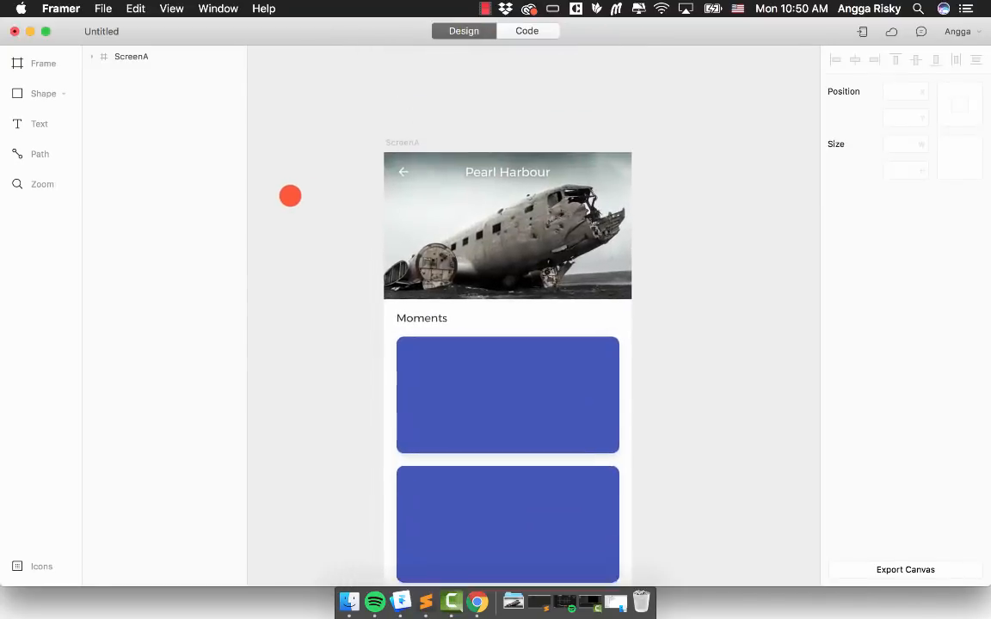
# Step: Make the ScreenA frame and the pic header frame available as targets in code
pyautogui.click(482, 235)
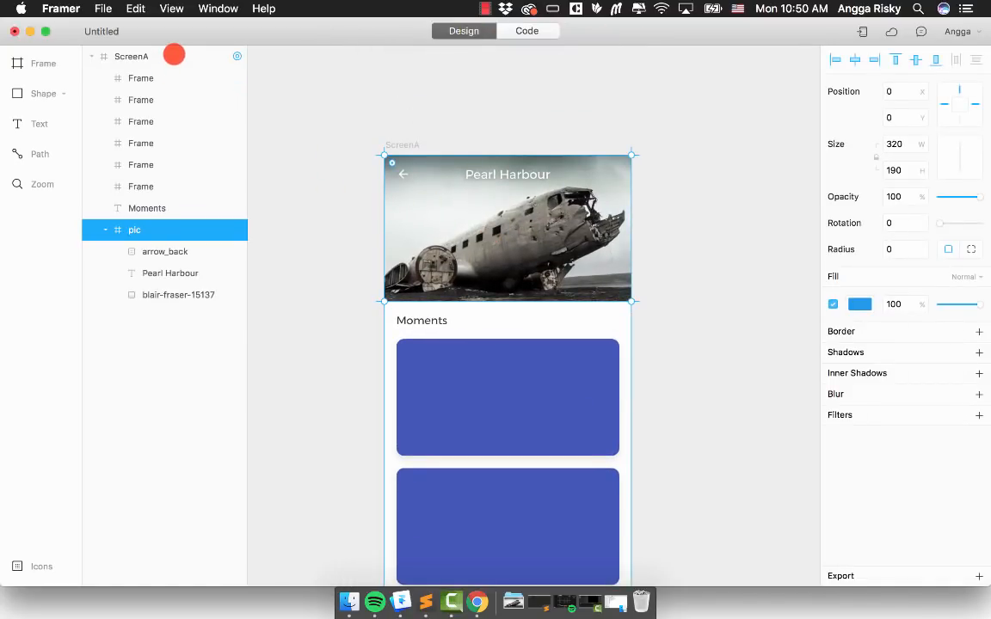
pyautogui.click(159, 56)
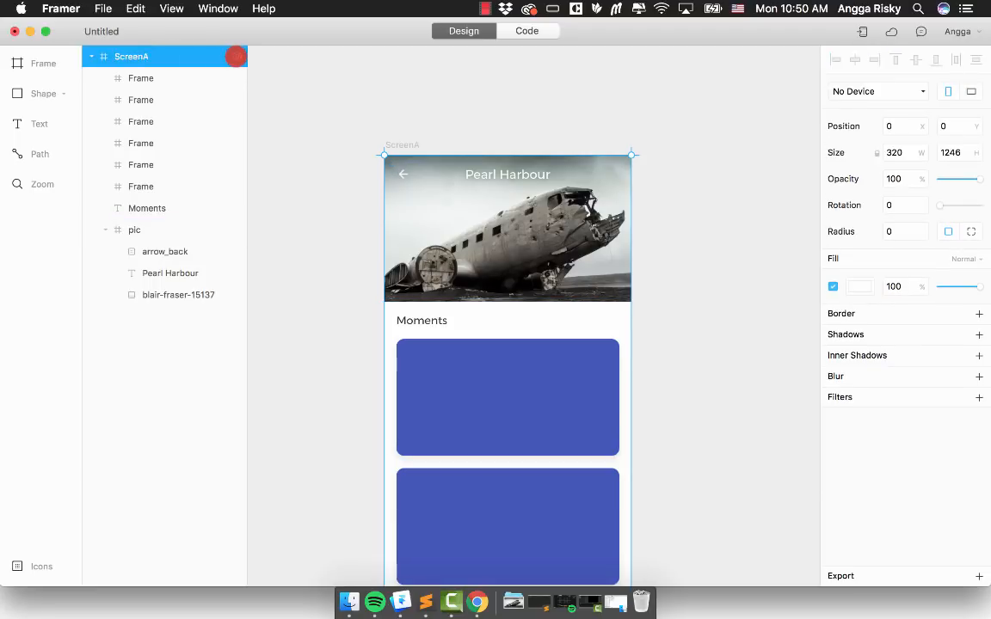
pyautogui.click(236, 56)
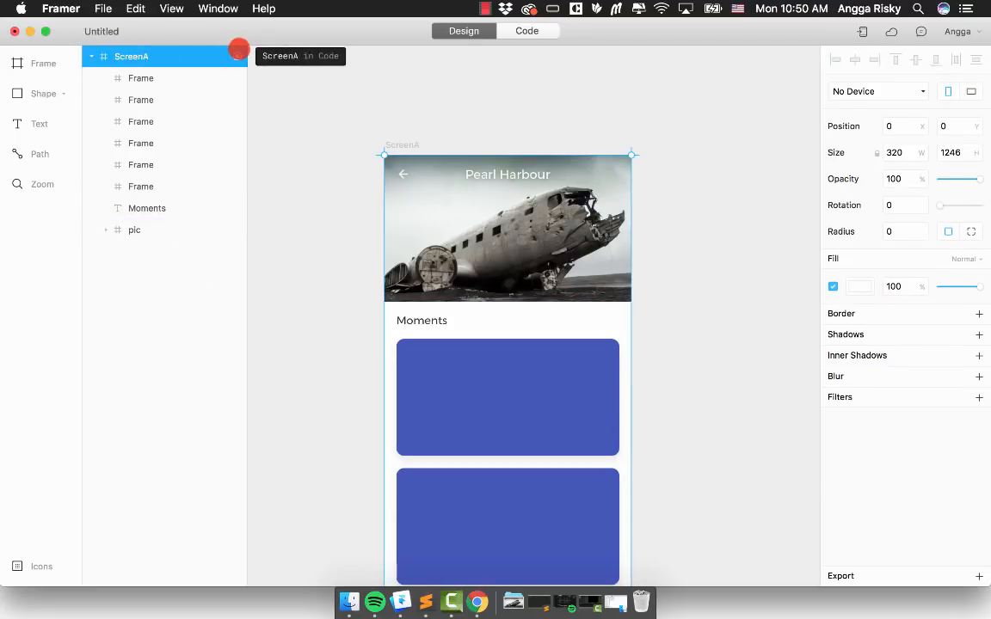
pyautogui.click(205, 209)
pyautogui.click(183, 229)
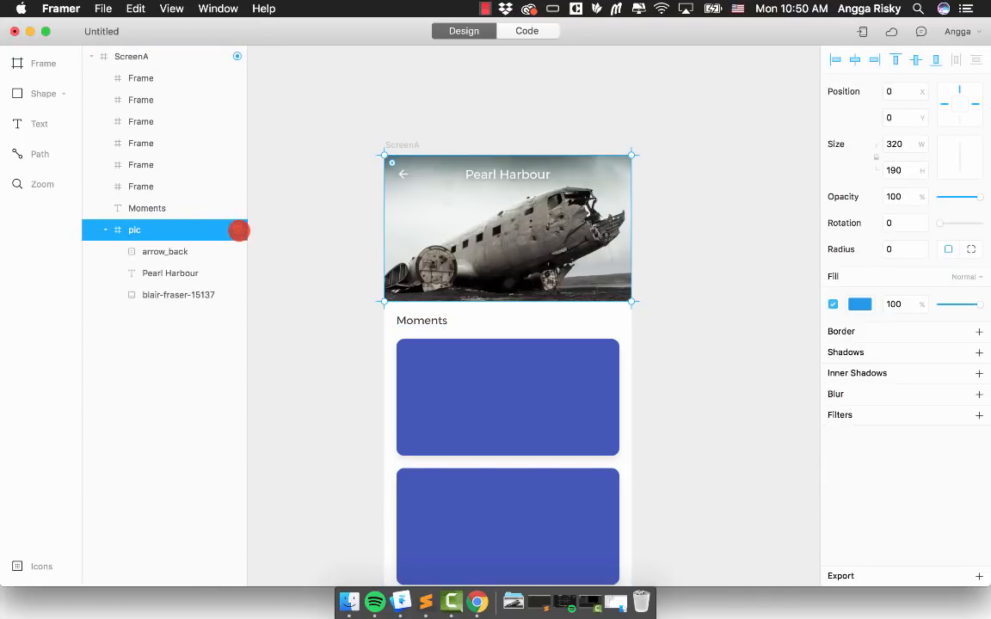
pyautogui.click(236, 228)
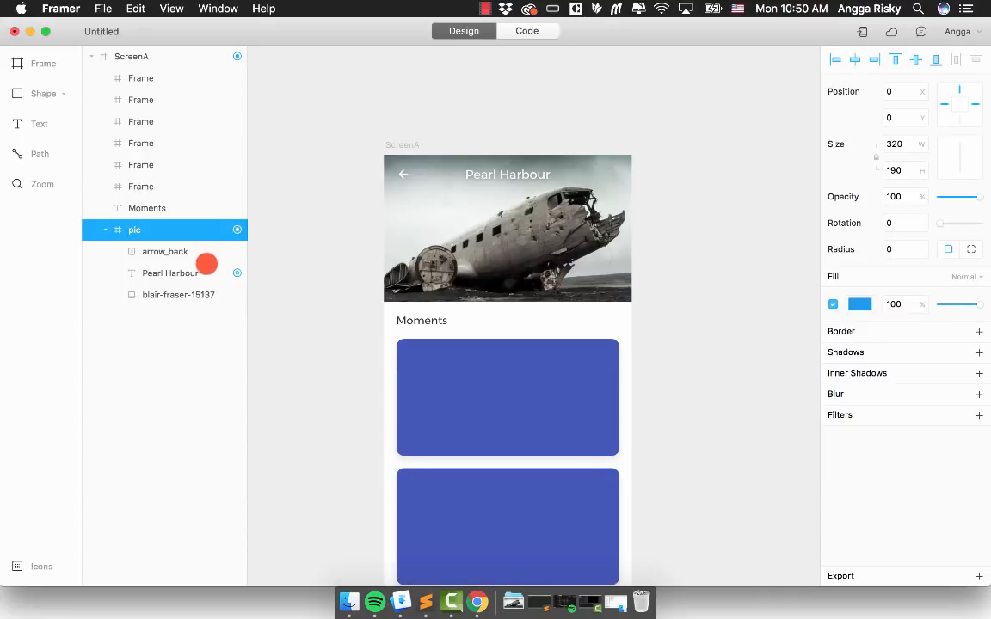
# Step: Check the title and photo layers inside pic, clear the selection, and switch to the Code view
pyautogui.click(194, 273)
pyautogui.click(190, 295)
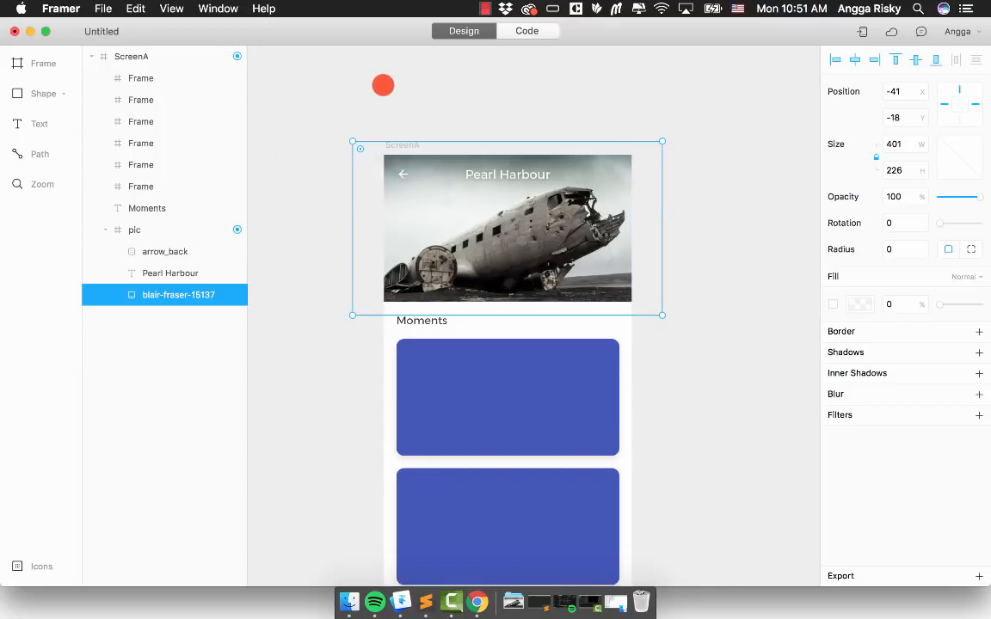
pyautogui.click(382, 85)
pyautogui.click(513, 31)
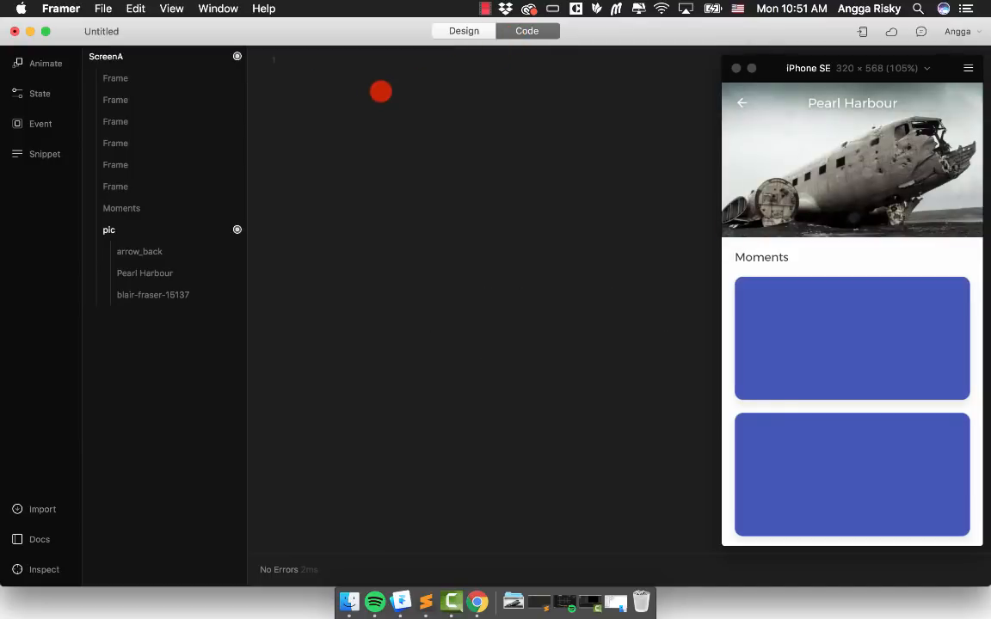
# Step: Copy the whole ScrollComponent snippet from Sublime Text and paste it into Framer's empty code editor
pyautogui.click(426, 602)
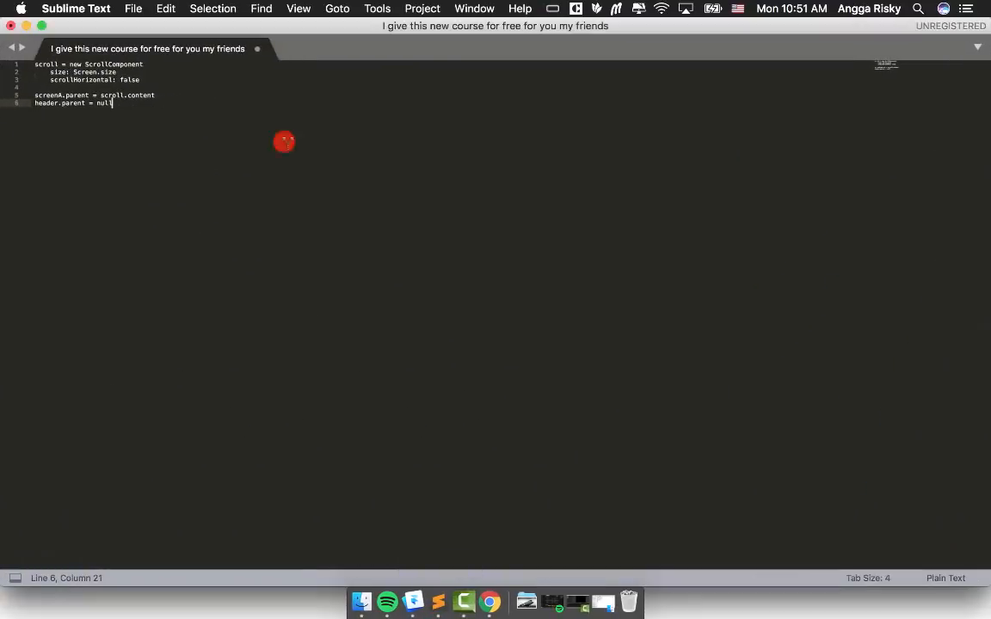
pyautogui.press('super+a')
pyautogui.press('super+c')
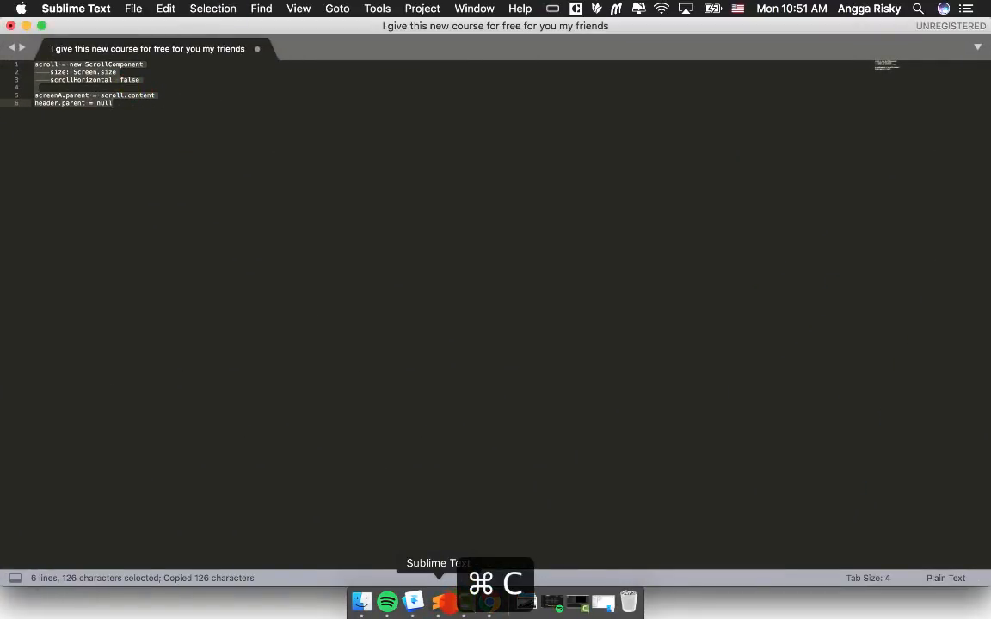
pyautogui.click(414, 602)
pyautogui.click(449, 228)
pyautogui.press('super+v')
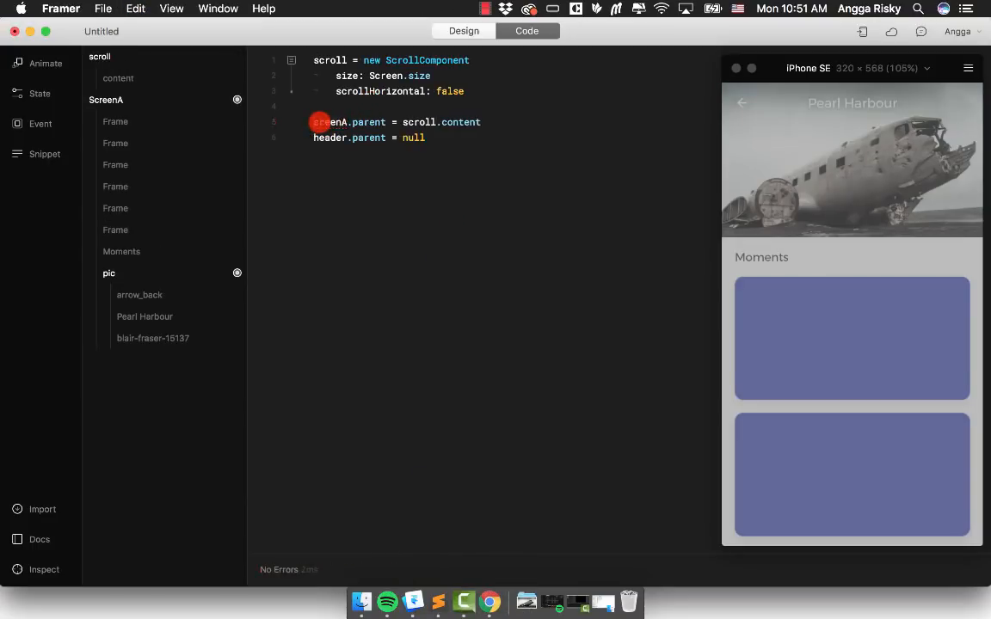
# Step: Correct the pasted layer names to ScreenA and pic, and test vertical scrolling in the iPhone SE preview
pyautogui.write('S')
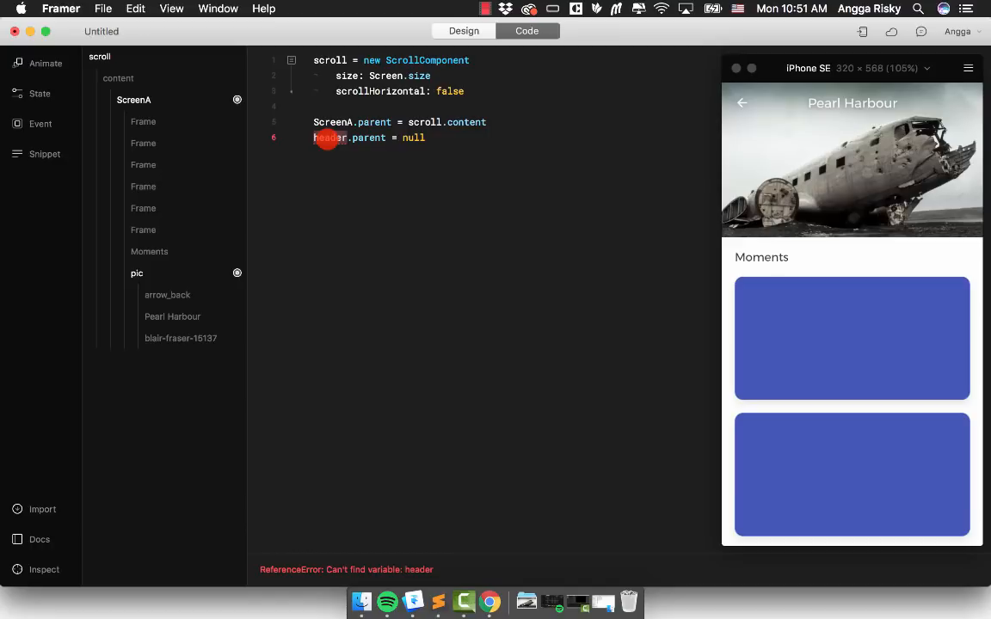
pyautogui.write('pic')
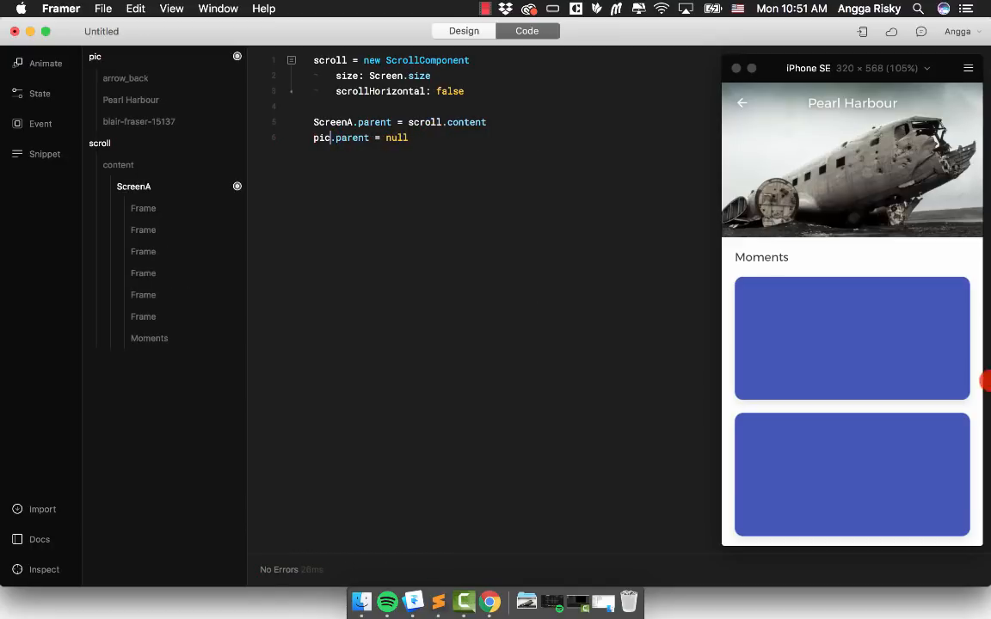
pyautogui.scroll(-2, 886, 350)
pyautogui.moveTo(870, 359); pyautogui.dragTo(885, 578)
pyautogui.moveTo(883, 525); pyautogui.dragTo(817, 426)
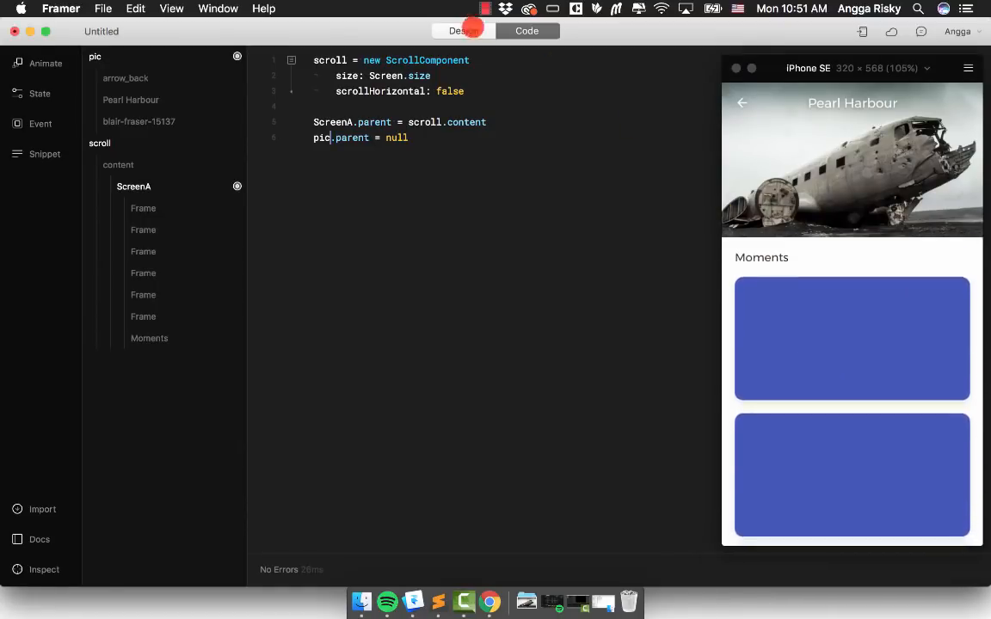
# Step: Return to the design, duplicate the ScreenA frame, and rename the copy as ScreenB
pyautogui.click(458, 30)
pyautogui.scroll(-2, 485, 104)
pyautogui.click(383, 115)
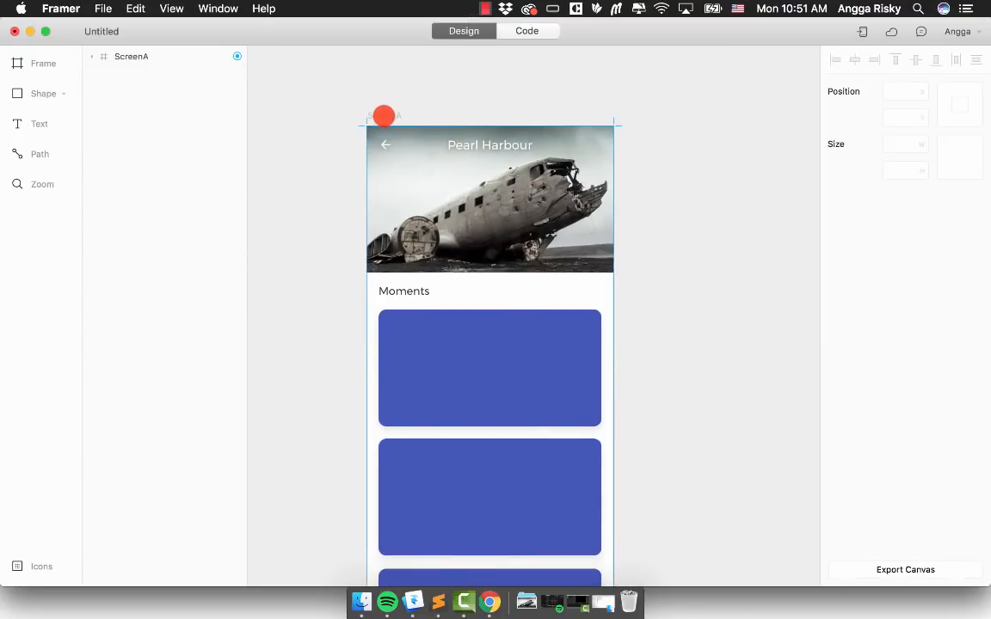
pyautogui.press('super+d')
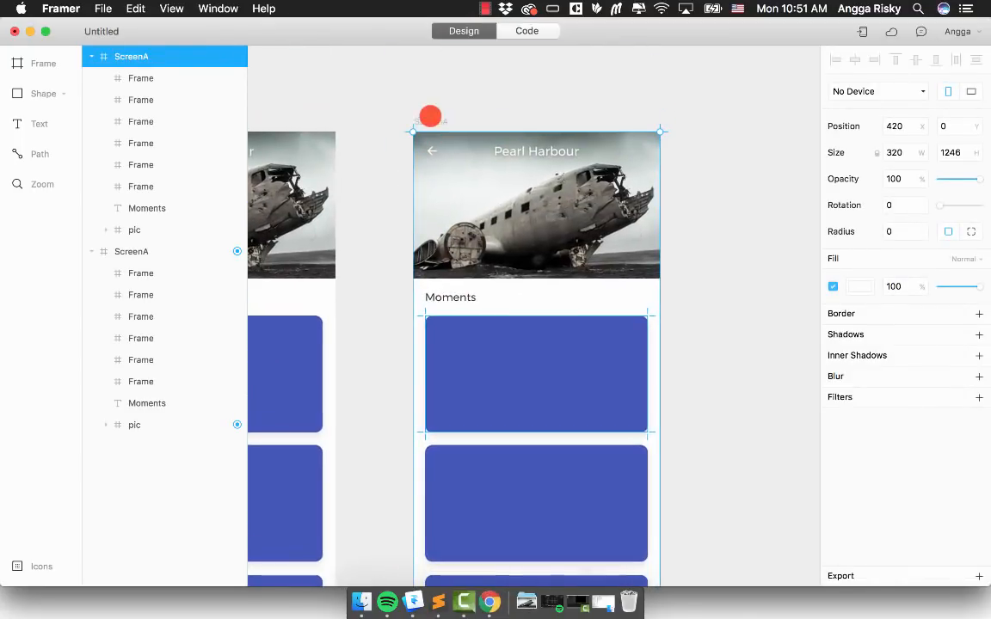
pyautogui.doubleClick(166, 56)
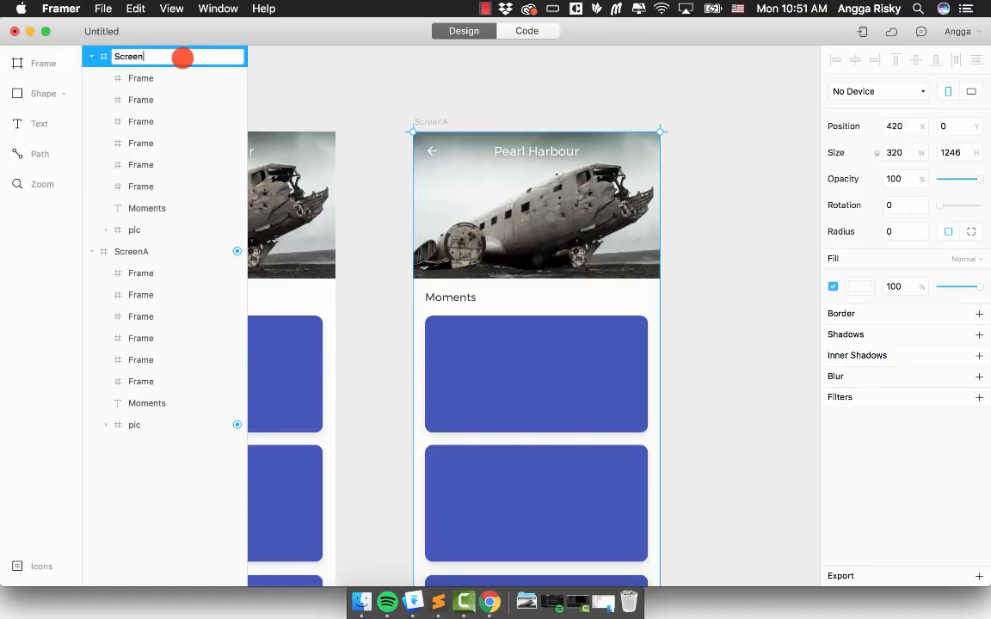
pyautogui.write('ScreenB')
pyautogui.press('Return')
# Step: Set the height of the pic header frame in ScreenB to 50
pyautogui.click(535, 214)
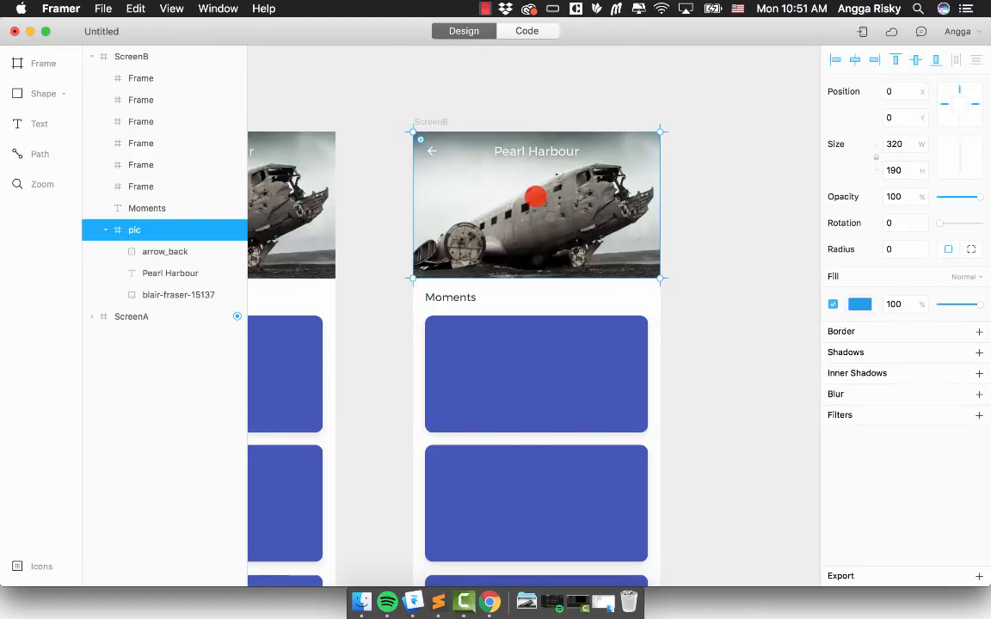
pyautogui.click(534, 199)
pyautogui.click(172, 230)
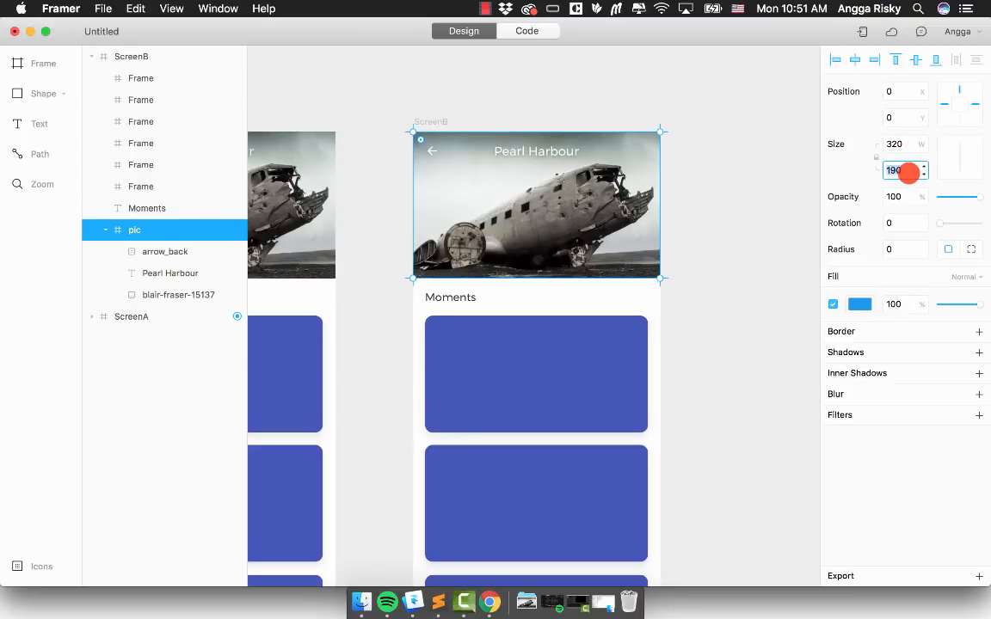
pyautogui.click(909, 172)
pyautogui.write('40')
pyautogui.press('Return')
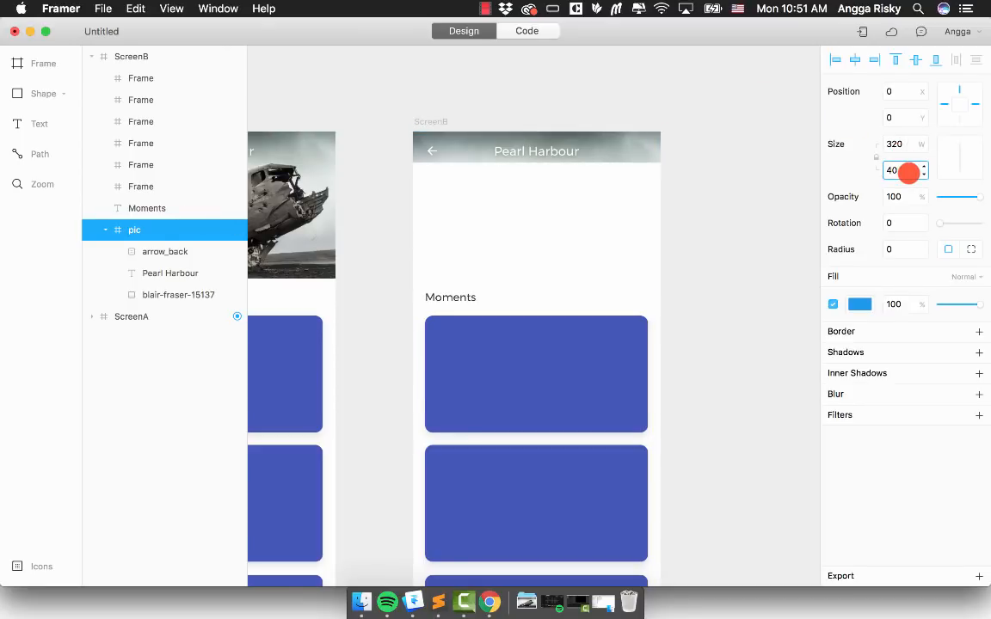
pyautogui.press('Return')
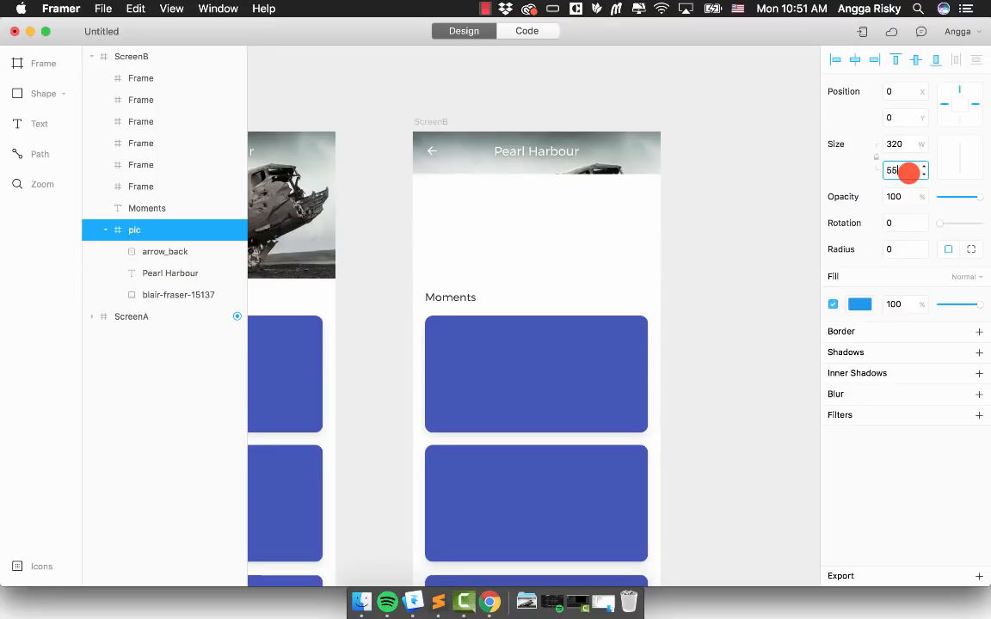
pyautogui.write('50')
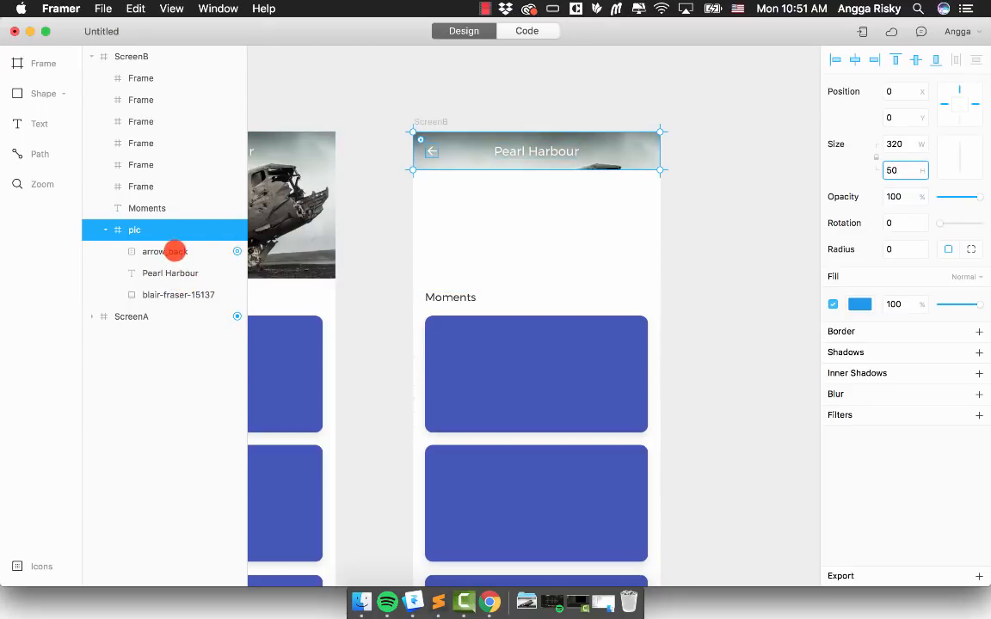
# Step: Rename the photo layer inside ScreenA's pic frame as img and make it available as a target in code
pyautogui.click(161, 295)
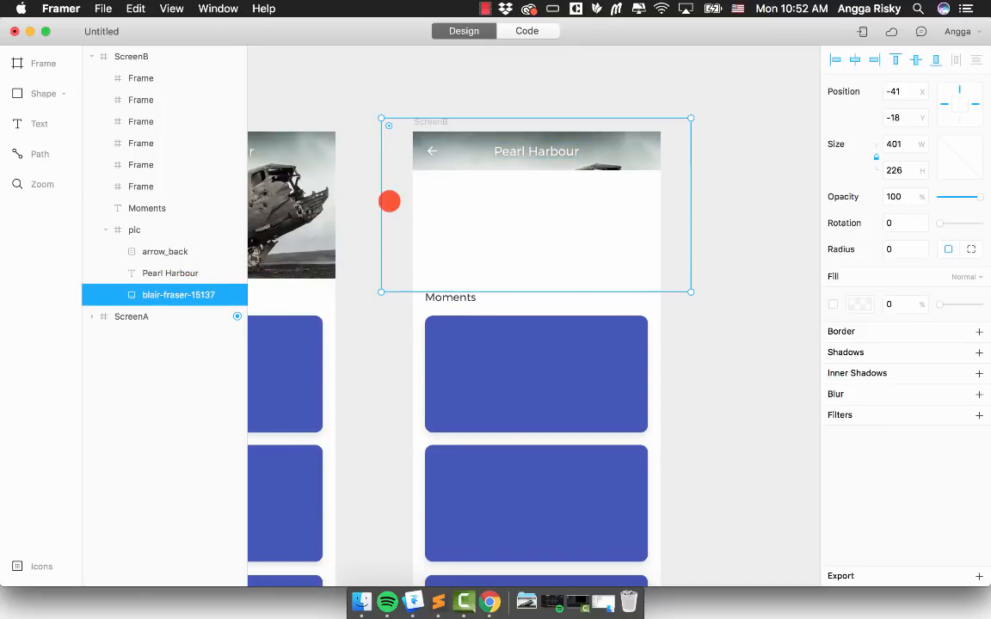
pyautogui.hscroll(-5, 389, 199)
pyautogui.click(454, 202)
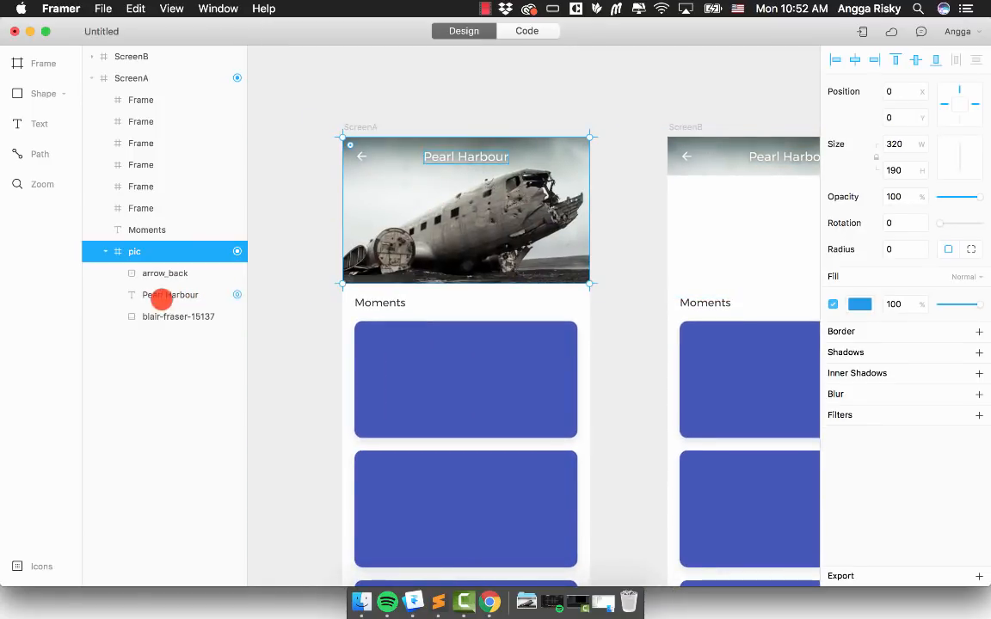
pyautogui.click(170, 315)
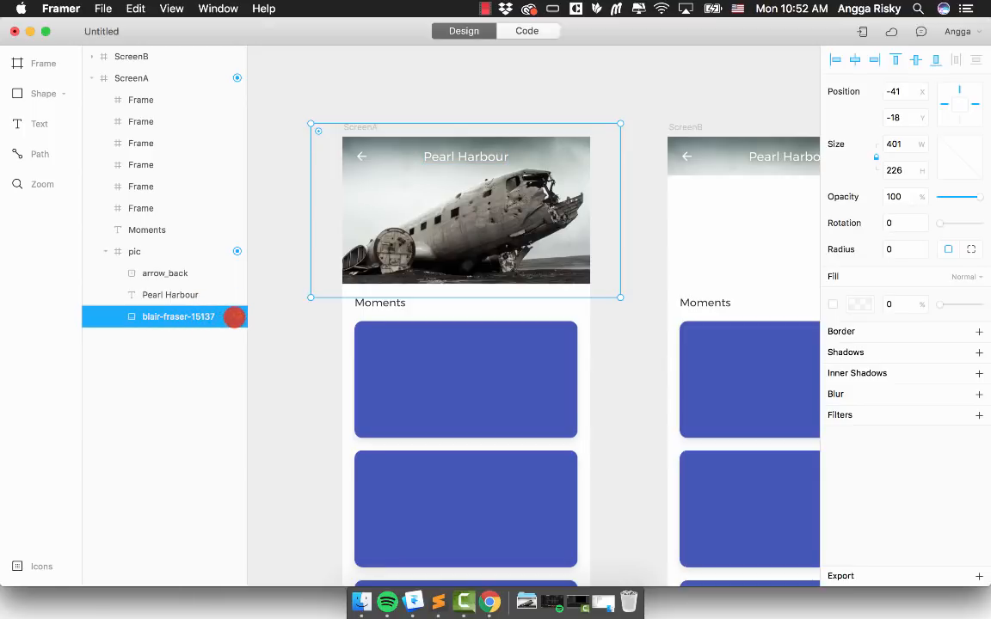
pyautogui.click(234, 316)
pyautogui.write('img')
pyautogui.press('Return')
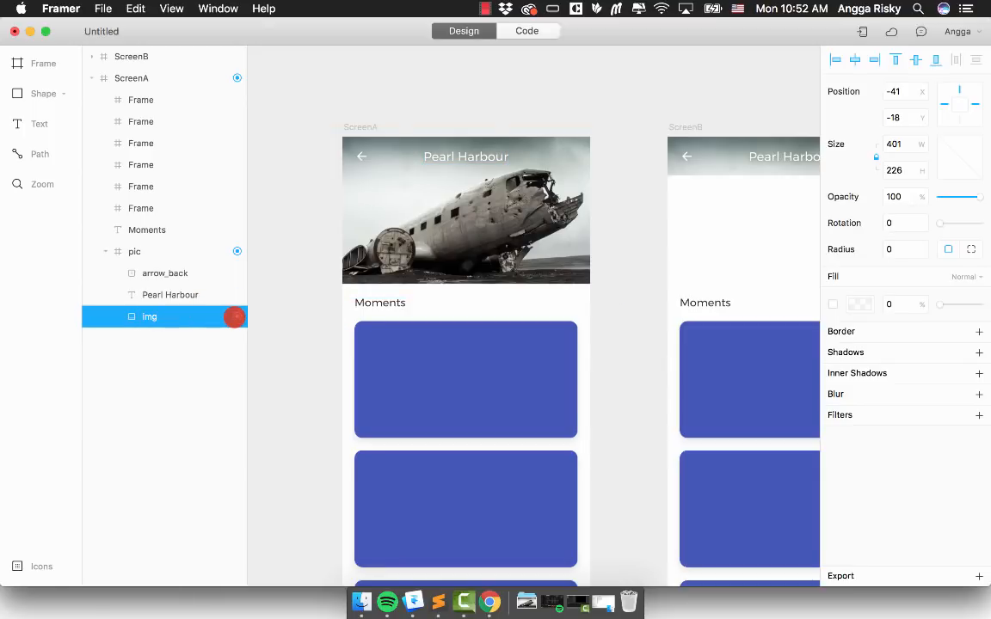
# Step: Set the opacity of the photo layer inside ScreenB's pic header to 0%
pyautogui.hscroll(5, 441, 311)
pyautogui.hscroll(5, 441, 311)
pyautogui.scroll(4, 441, 310)
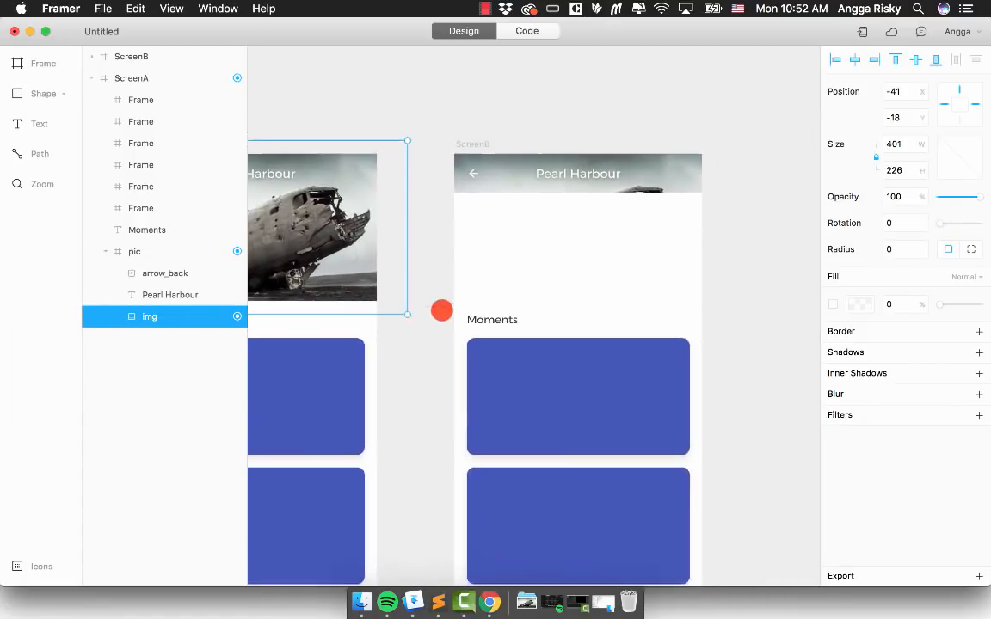
pyautogui.click(503, 183)
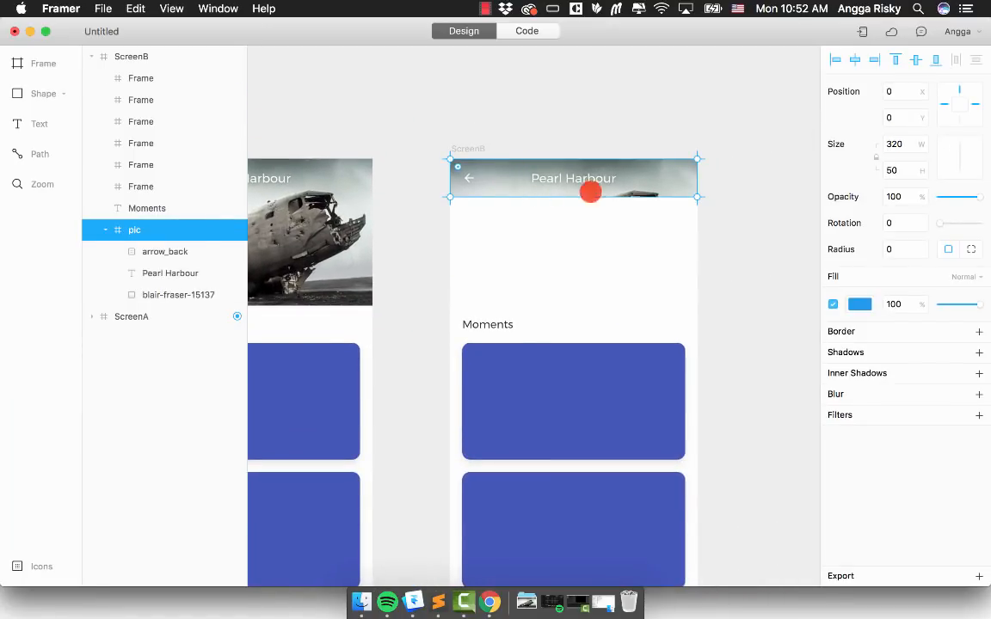
pyautogui.click(192, 295)
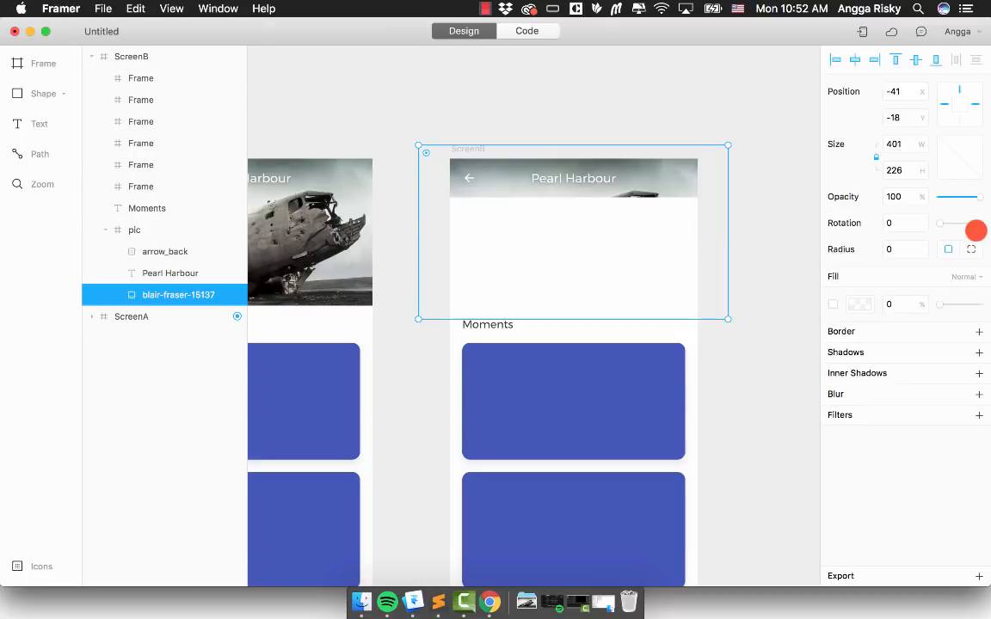
pyautogui.moveTo(980, 198); pyautogui.dragTo(905, 199)
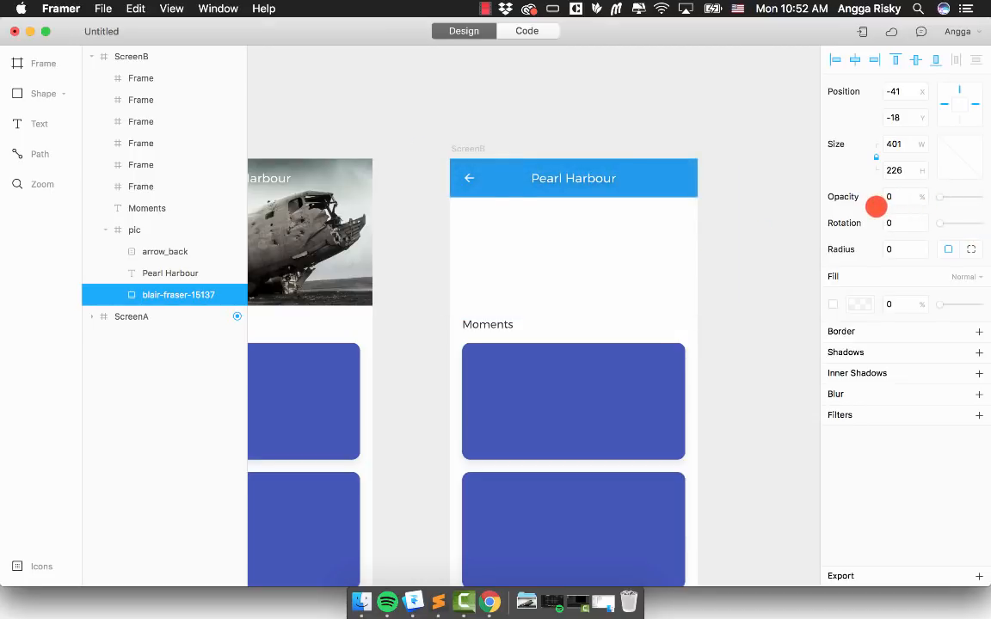
# Step: Change the fill of ScreenB's pic header to the indigo swatch #4455BB
pyautogui.click(162, 229)
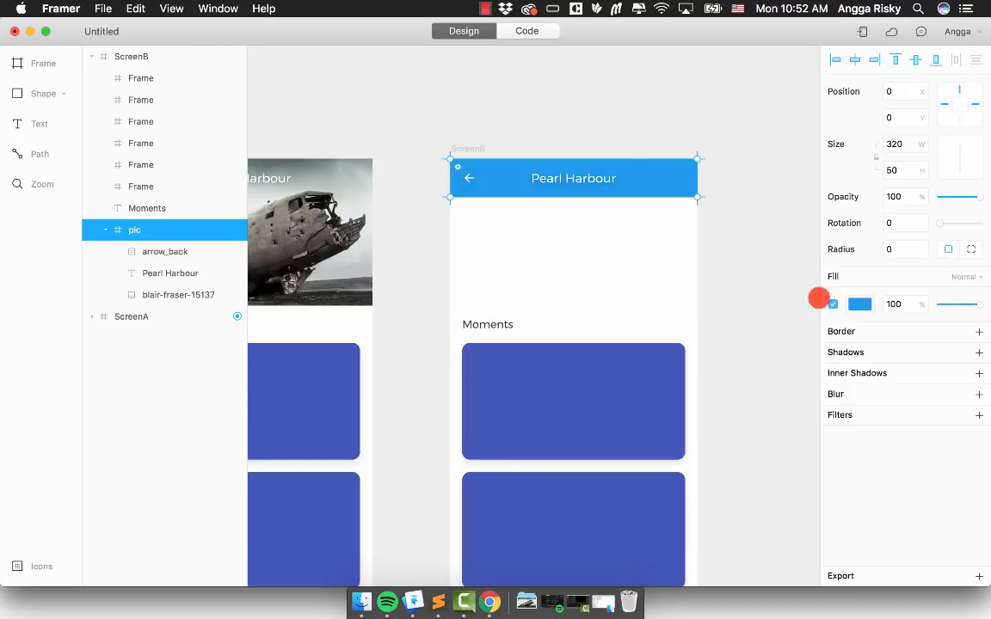
pyautogui.click(860, 305)
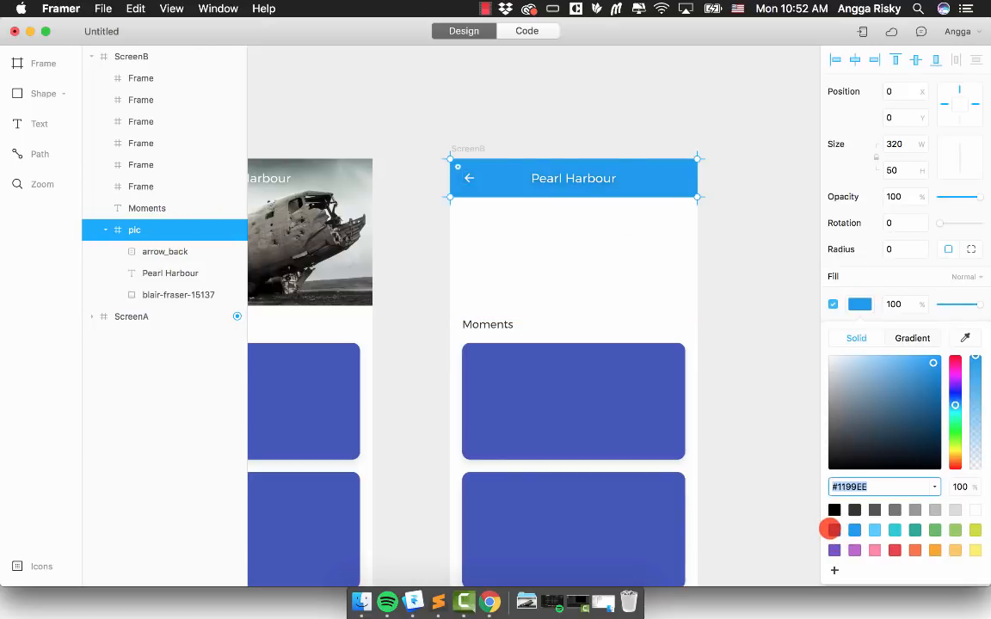
pyautogui.click(833, 529)
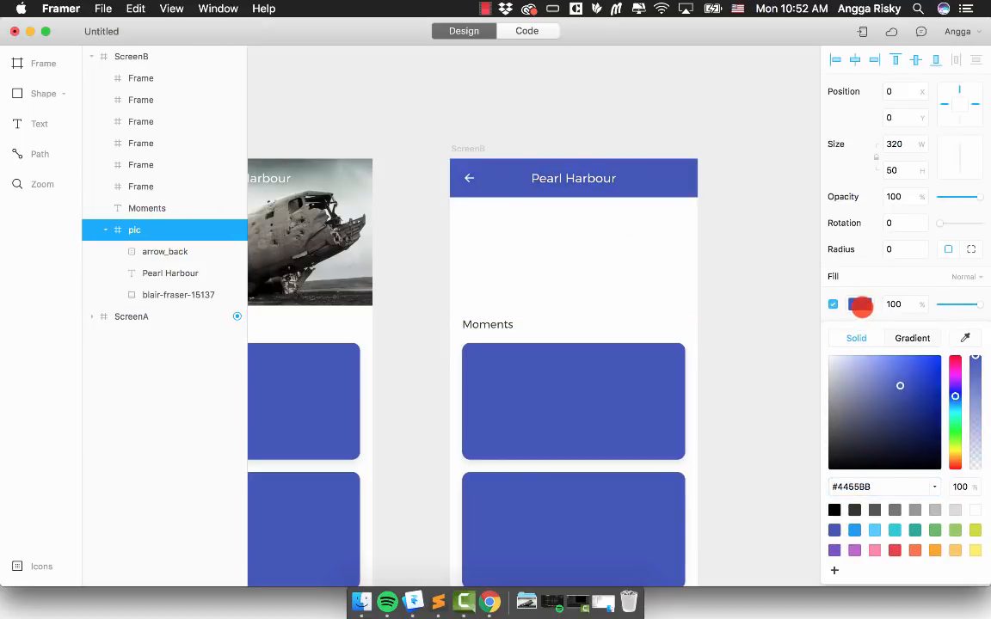
pyautogui.click(860, 304)
pyautogui.hscroll(-5, 787, 294)
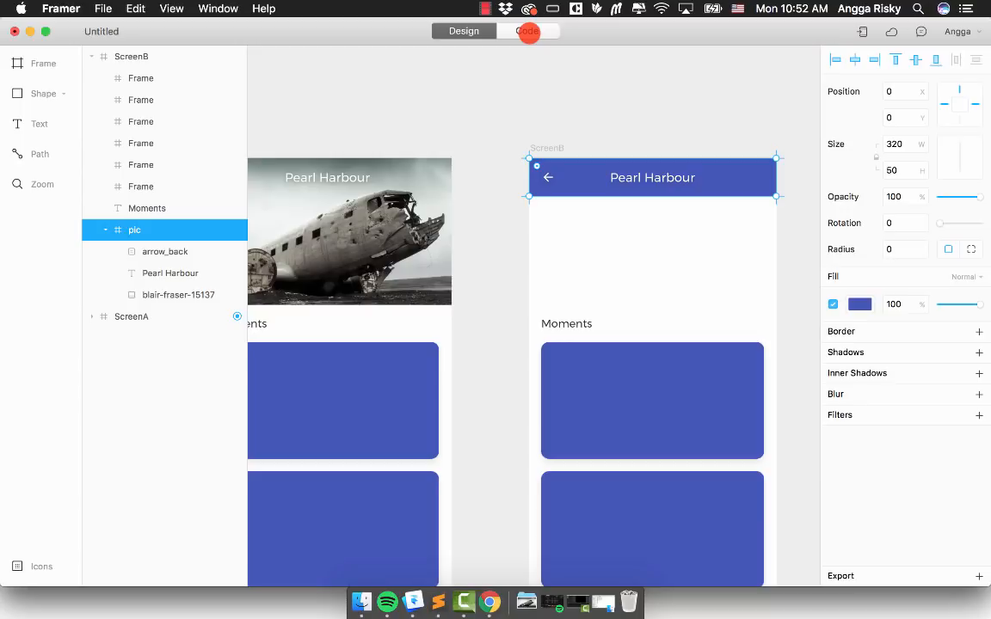
# Step: Add a scroll.onScroll -> handler below the pic.parent line in the code, without a comma before the arrow
pyautogui.click(527, 31)
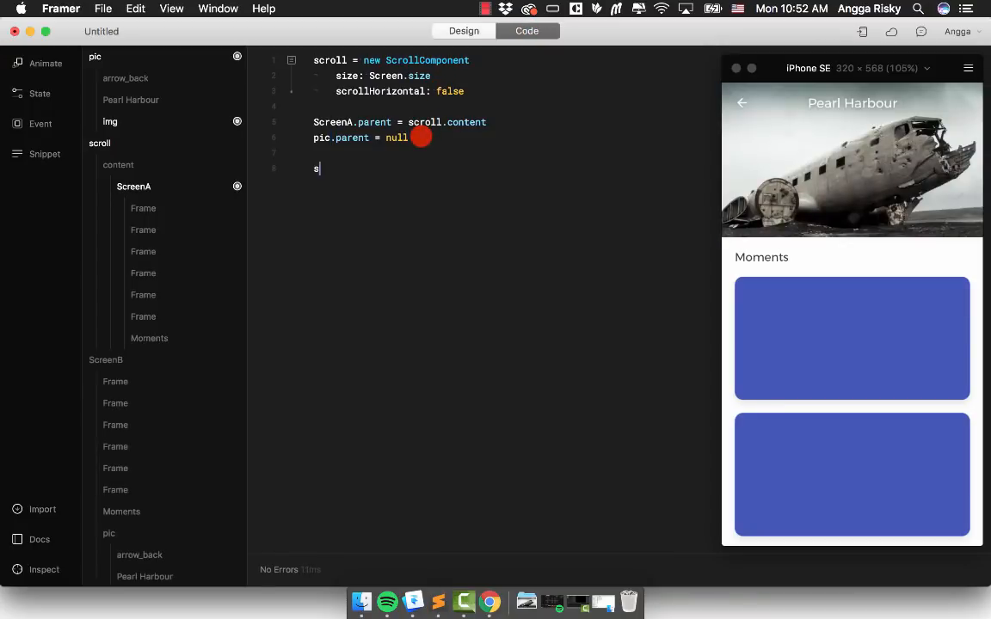
pyautogui.write('croll.onSc')
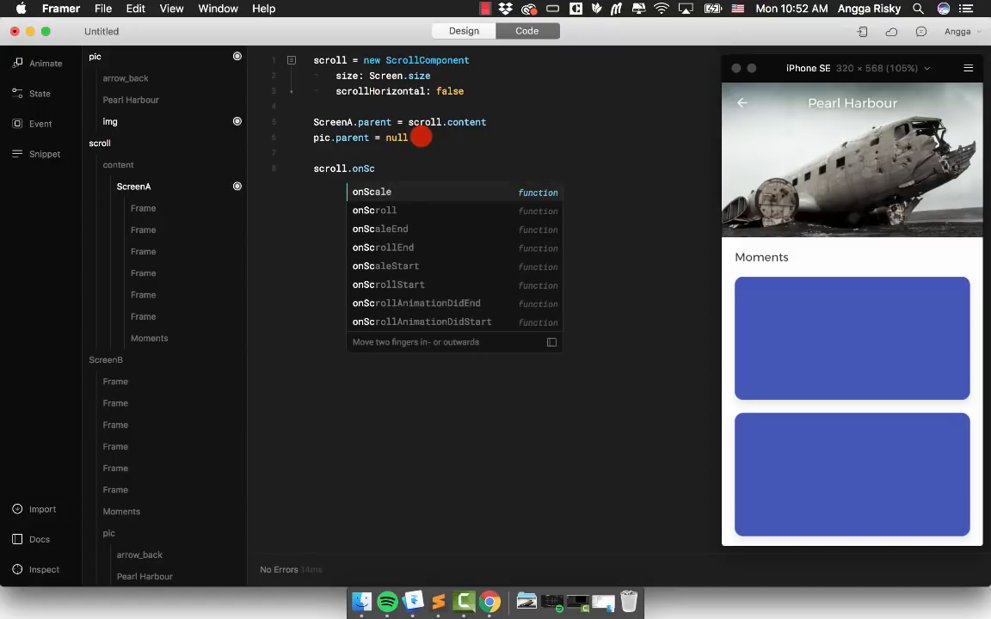
pyautogui.press('Down')
pyautogui.press('Return')
pyautogui.write(', ->')
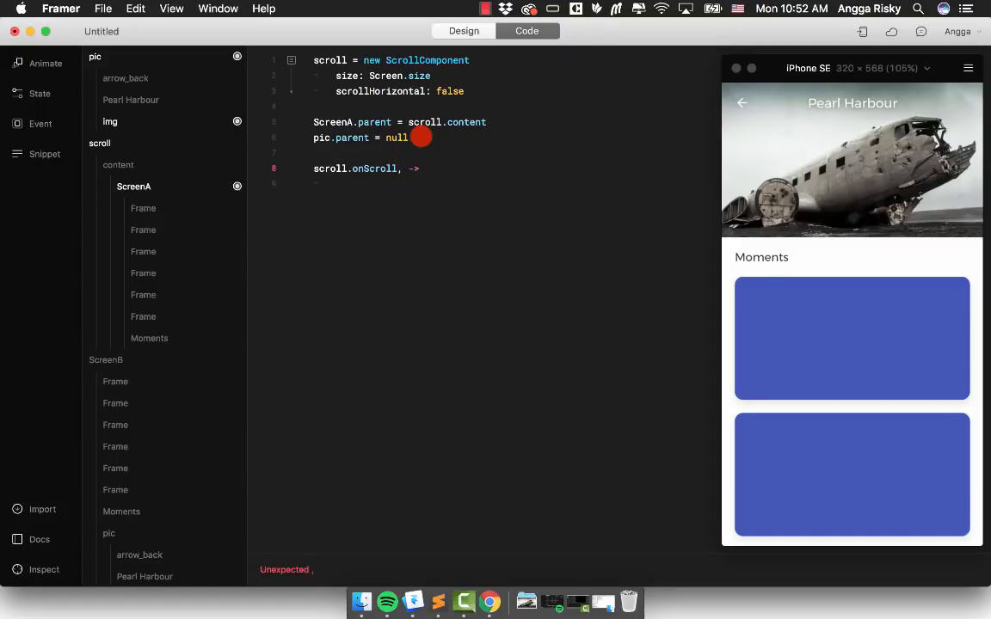
pyautogui.write('fi')
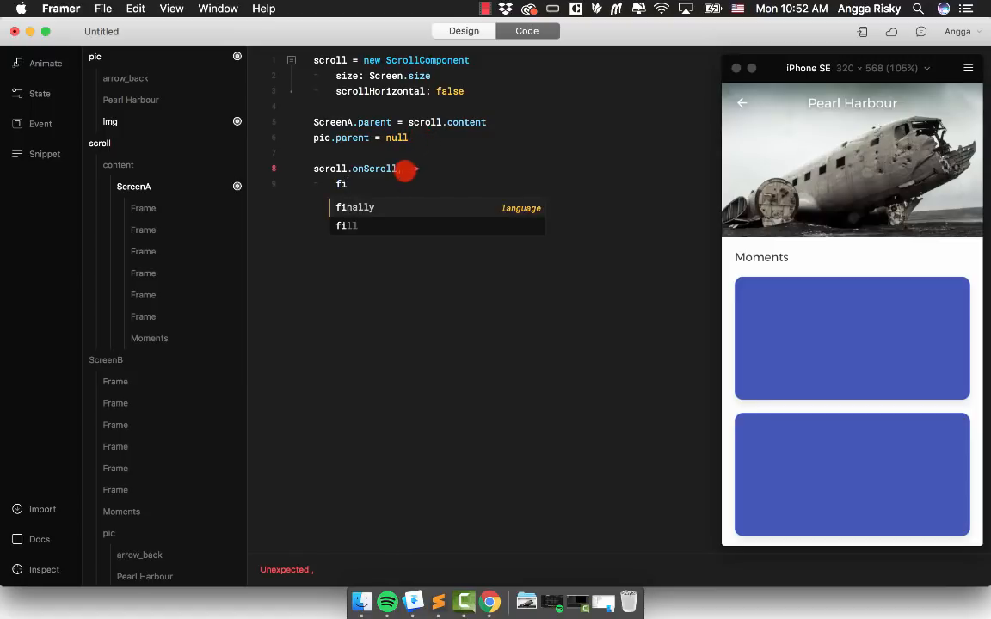
pyautogui.click(400, 170)
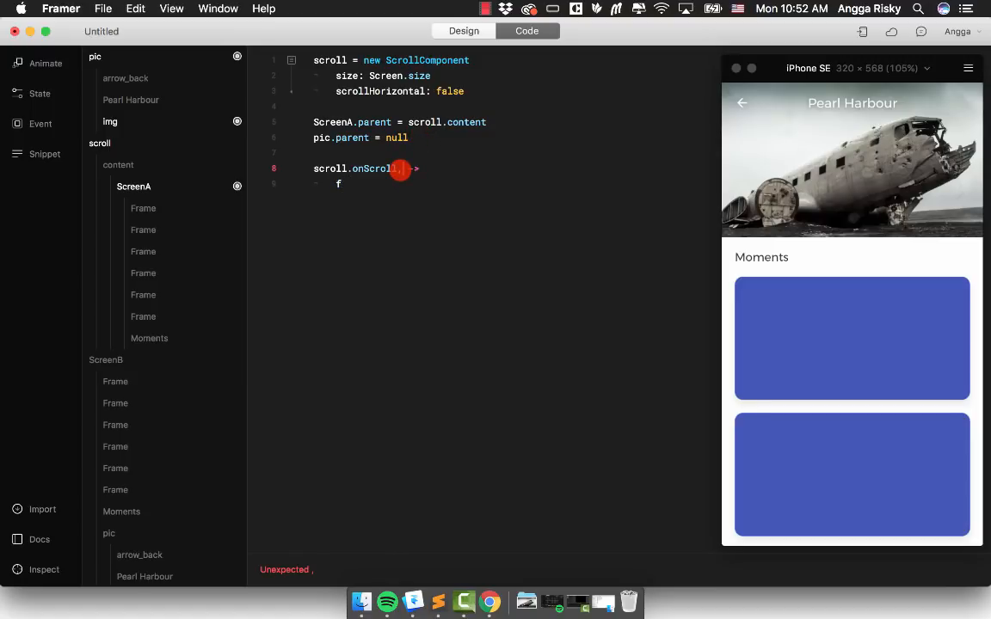
# Step: Write the condition "if scroll.scrollY > 20" inside the onScroll handler
pyautogui.write('if scro')
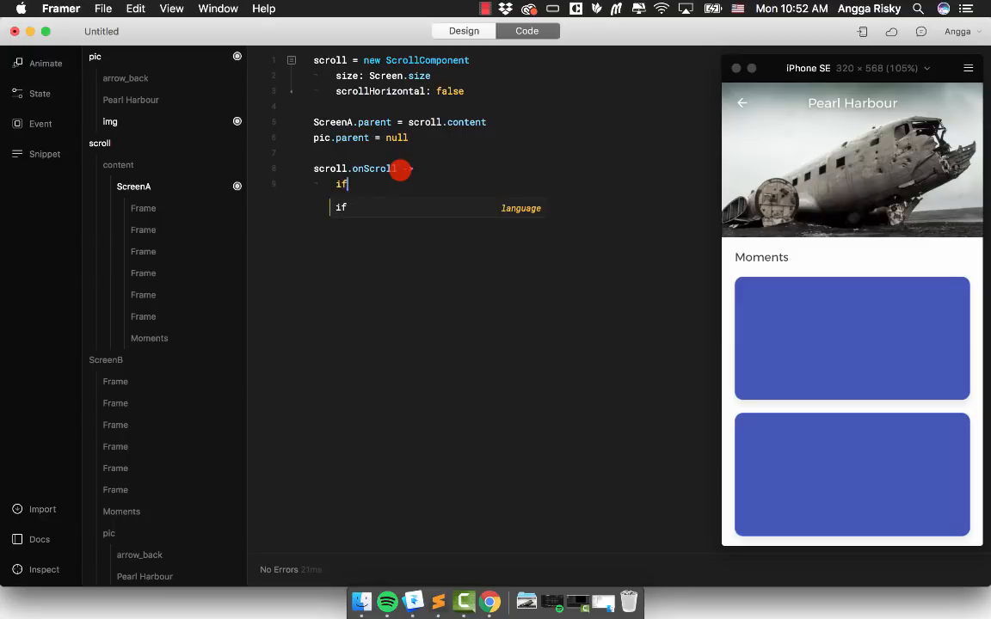
pyautogui.press('Return')
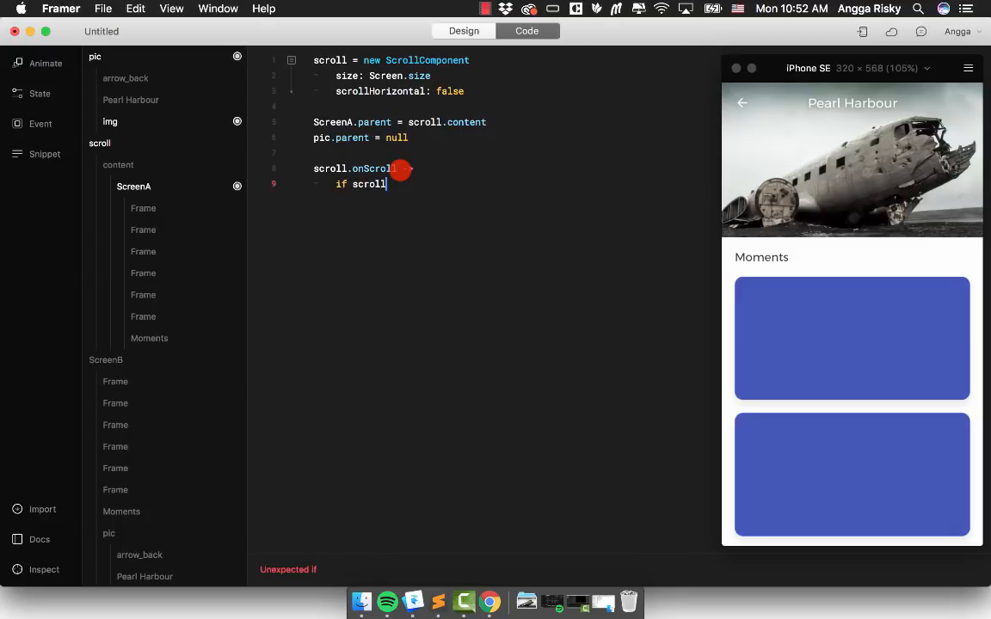
pyautogui.write('.scr')
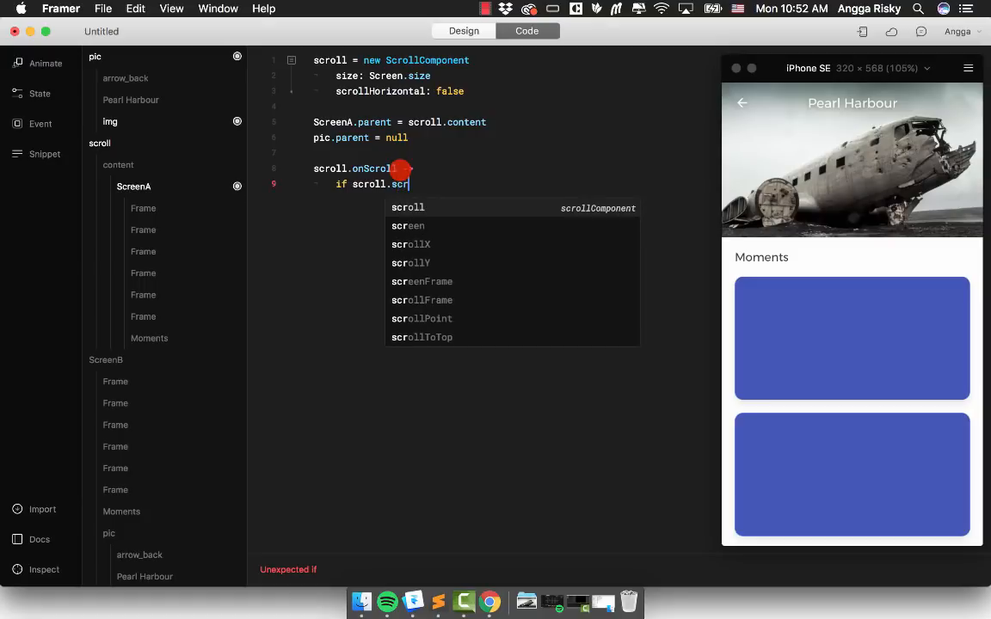
pyautogui.press('Down')
pyautogui.press('Down')
pyautogui.press('Down')
pyautogui.press('Return')
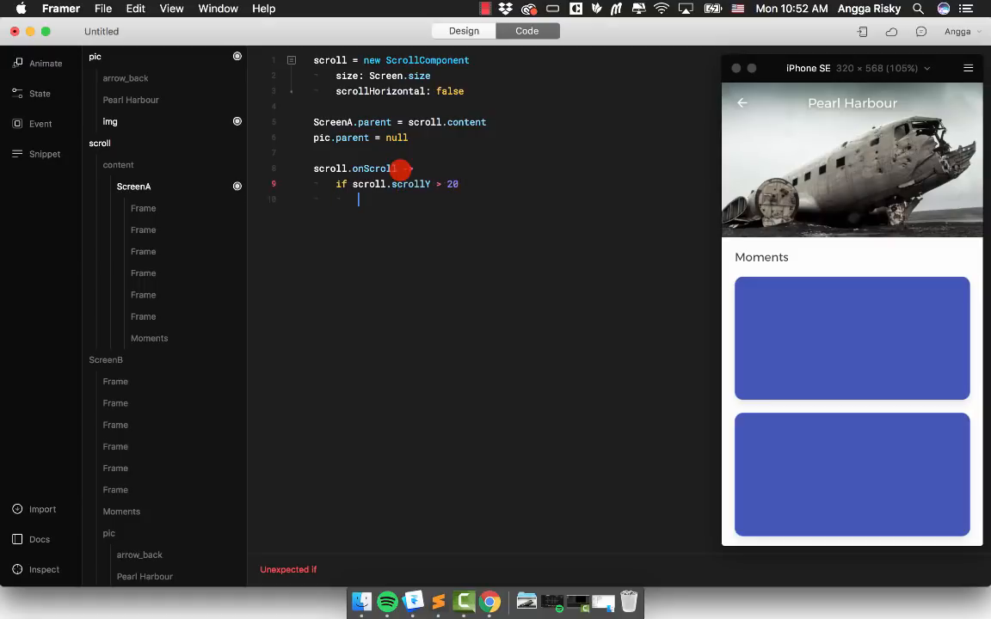
# Step: Add a pic.animate call with height: 55 under the scroll condition and test it by scrolling the preview
pyautogui.write('ic.animate')
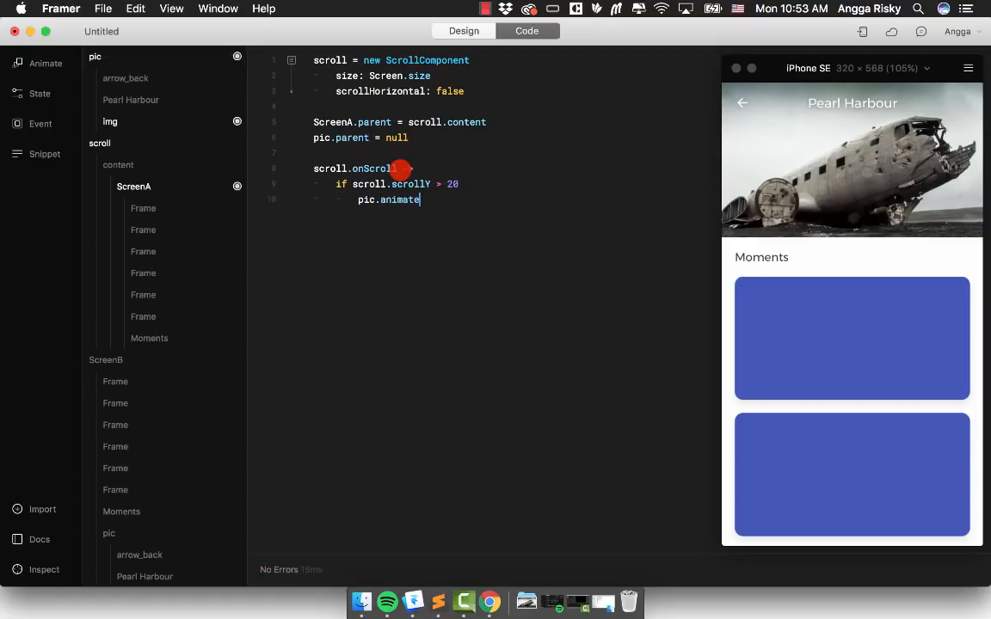
pyautogui.press('Return')
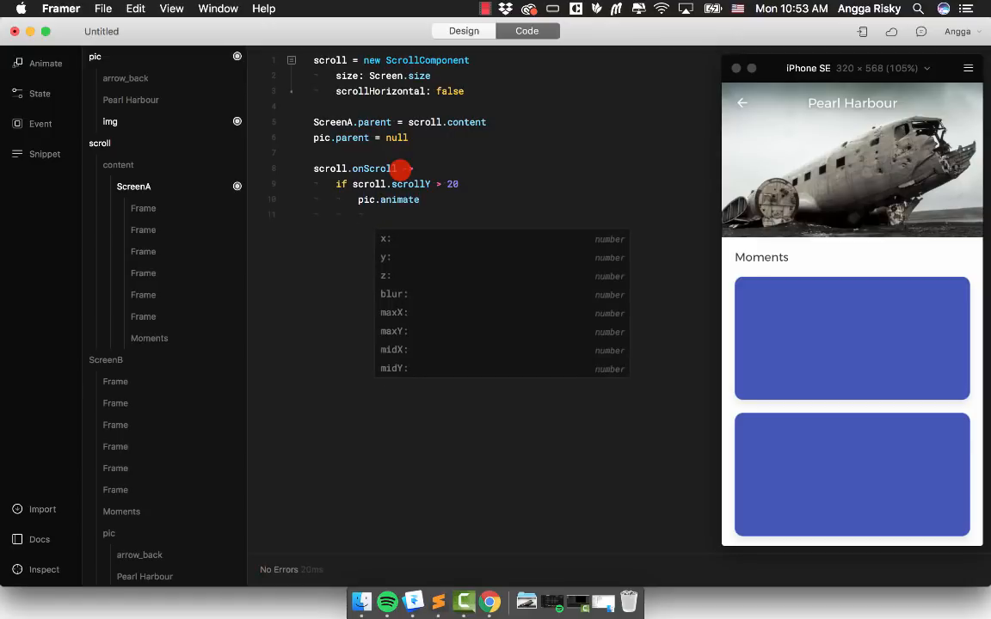
pyautogui.write('he')
pyautogui.press('Return')
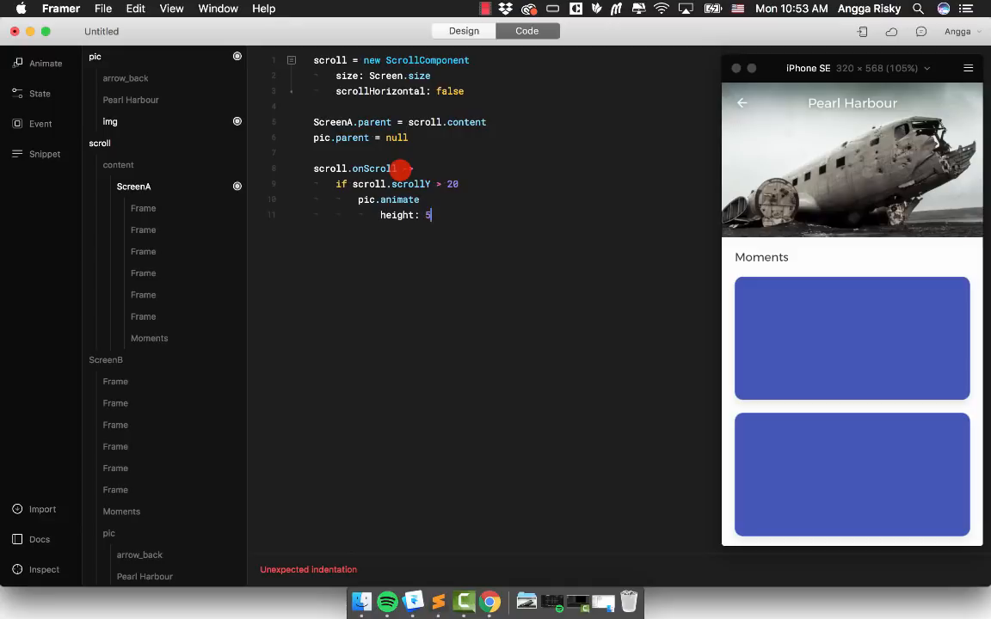
pyautogui.click(853, 287)
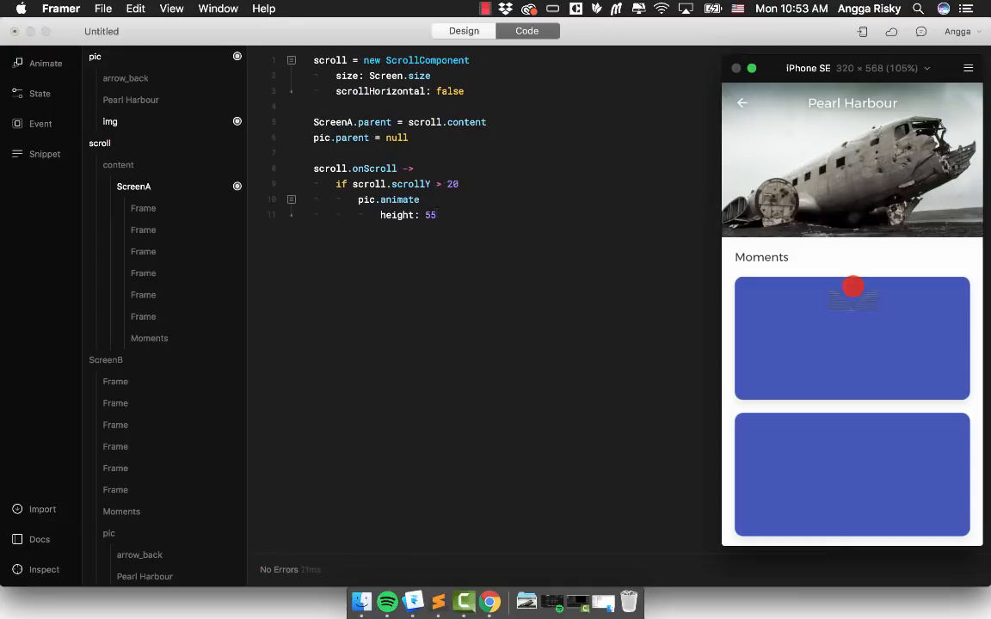
pyautogui.moveTo(859, 406); pyautogui.dragTo(869, 224)
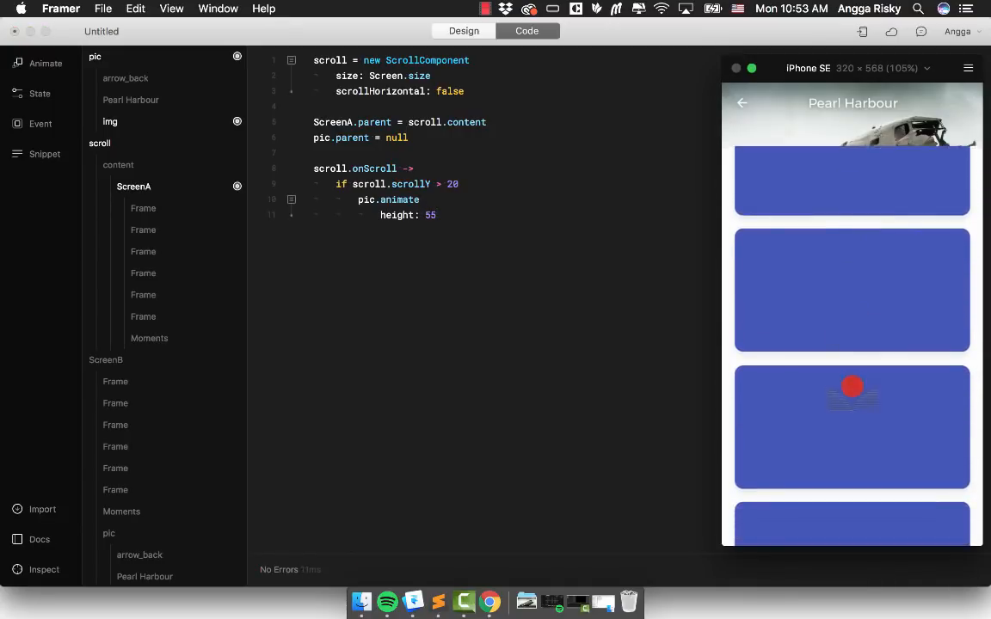
pyautogui.moveTo(851, 384); pyautogui.dragTo(858, 322)
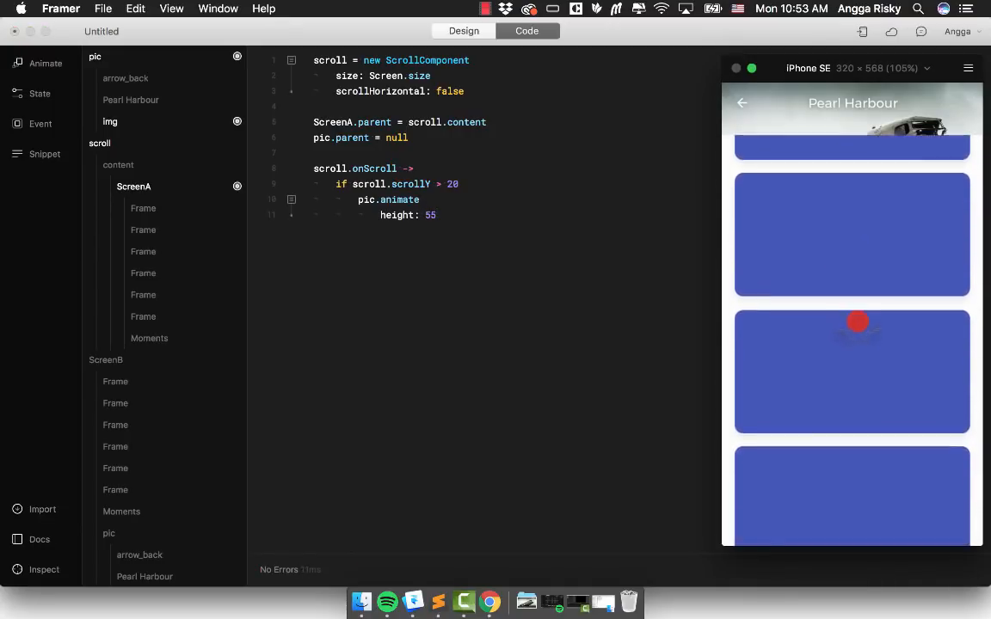
# Step: Add an options block with time: 0.5 to the pic animation and test it by scrolling the preview
pyautogui.click(504, 227)
pyautogui.press('Return')
pyautogui.write('op')
pyautogui.press('Return')
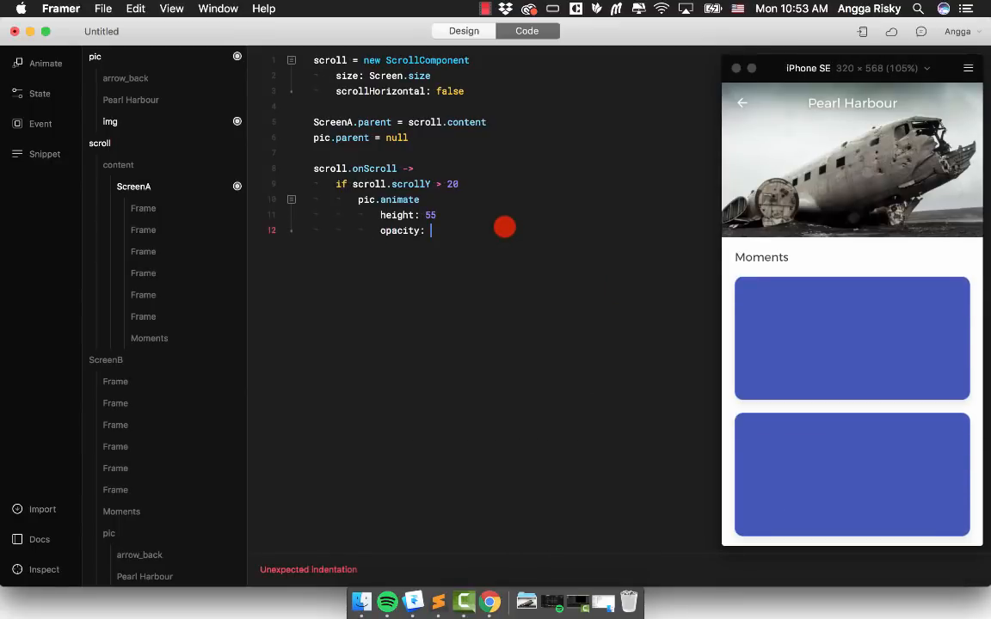
pyautogui.write('ti')
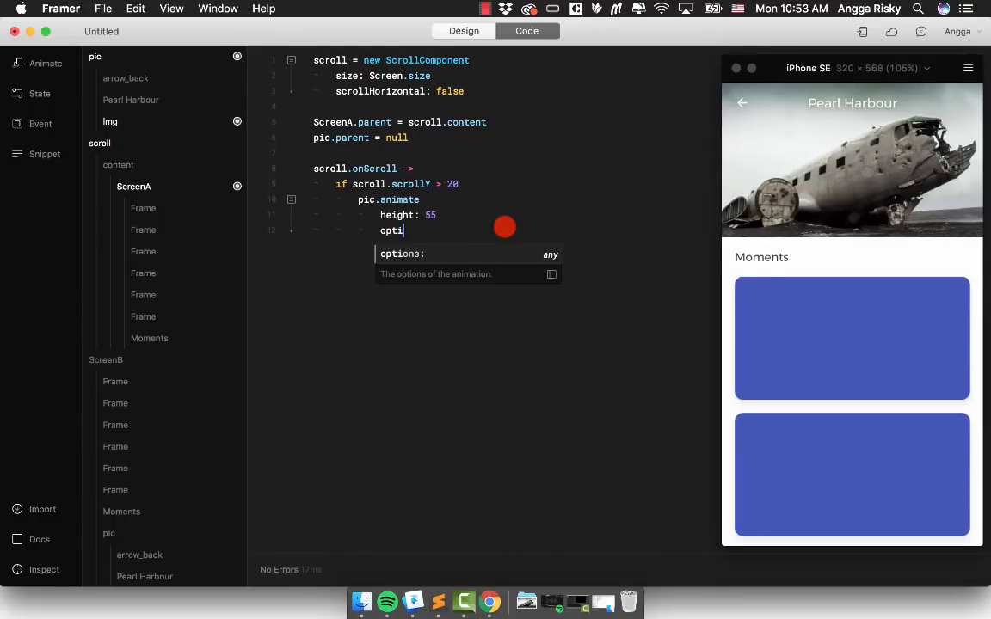
pyautogui.press('Return')
pyautogui.write('ti')
pyautogui.press('Return')
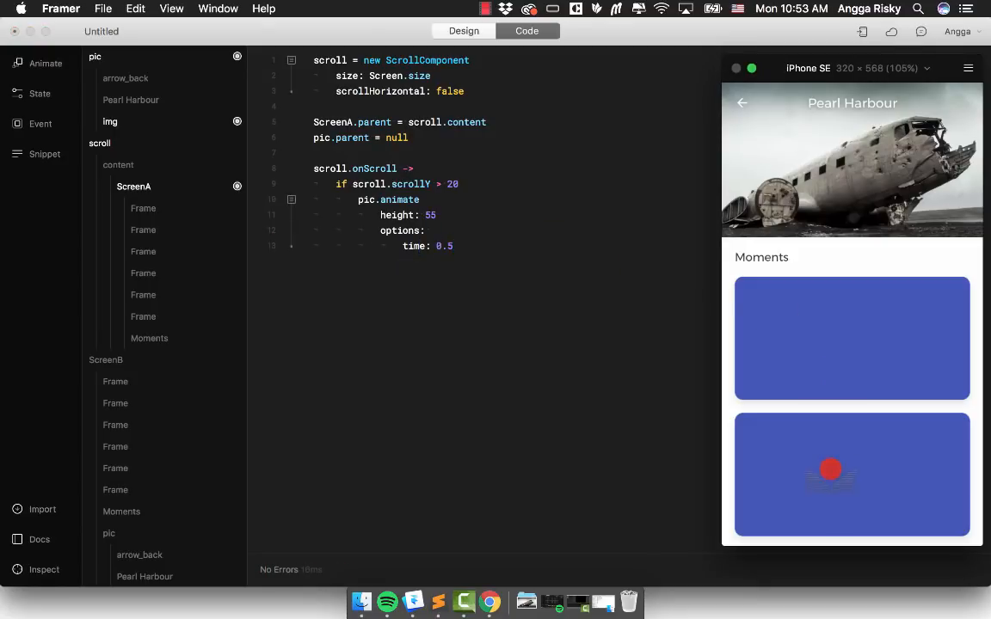
pyautogui.moveTo(829, 469); pyautogui.dragTo(833, 312)
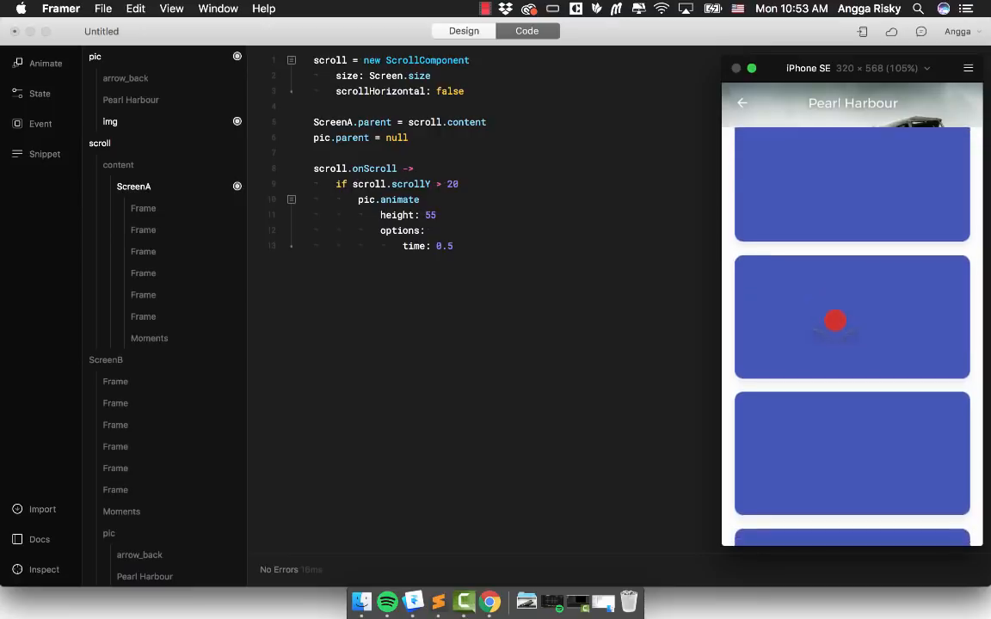
# Step: Set the pic animation's time to 0.2 and test it by scrolling the preview
pyautogui.click(420, 249)
pyautogui.press('BackSpace')
pyautogui.write('2')
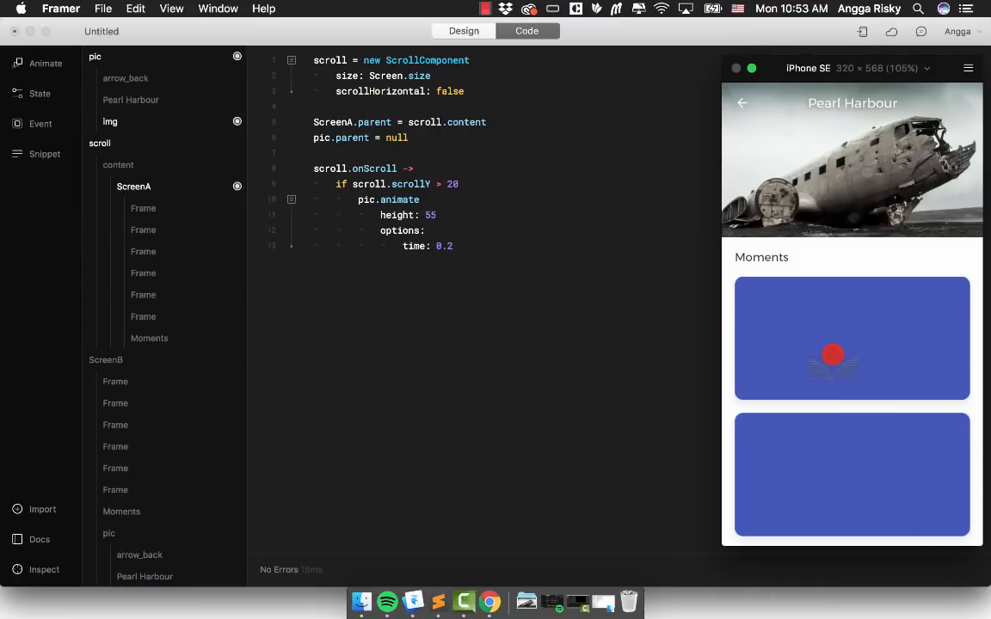
pyautogui.moveTo(832, 354); pyautogui.dragTo(805, 404)
# Step: Copy the hex code of the fill colour from ScreenB's pic header in the design
pyautogui.click(586, 281)
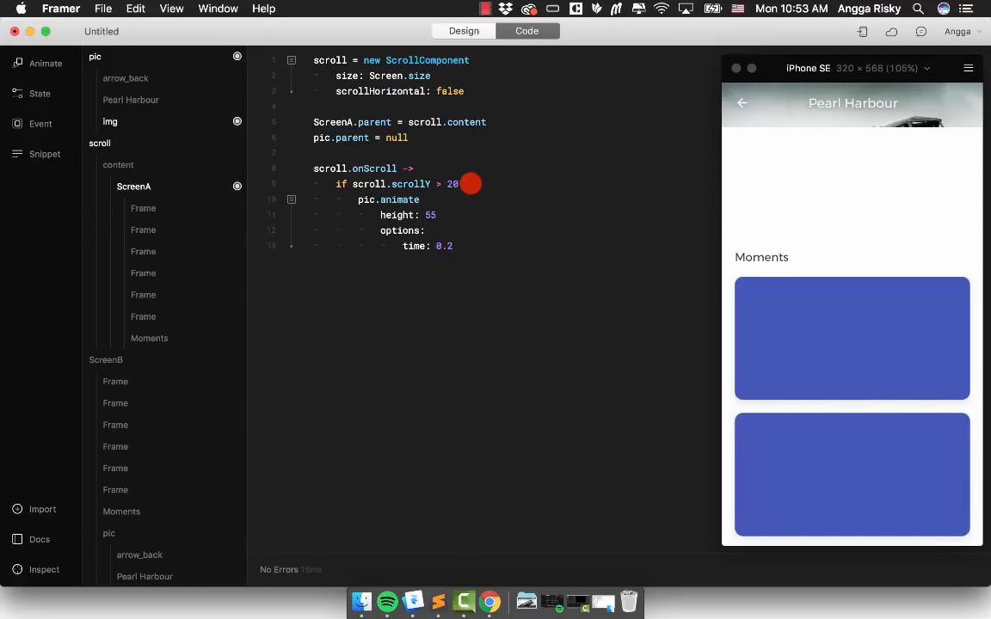
pyautogui.press('Return')
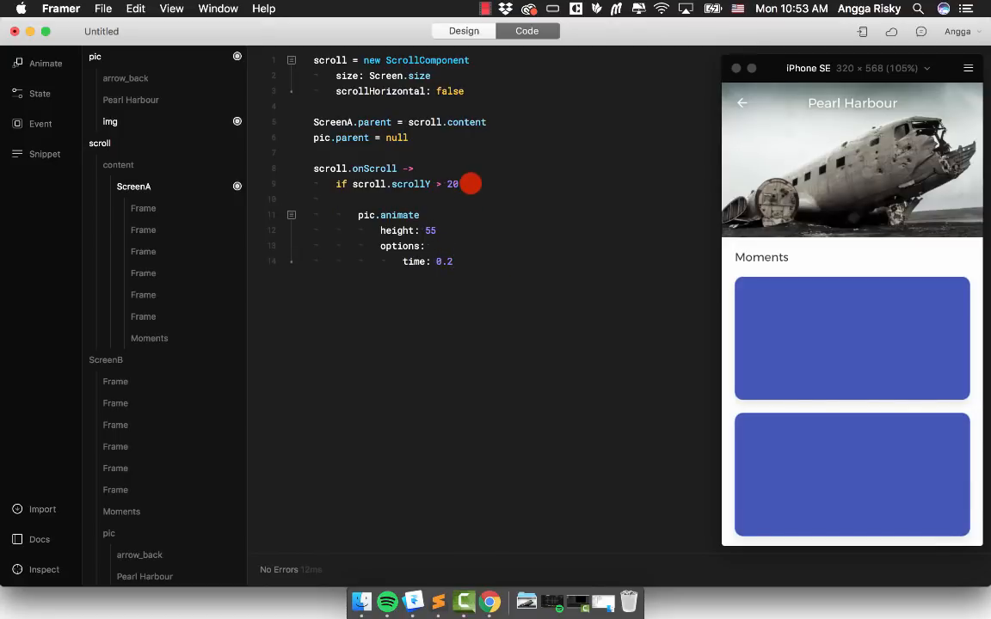
pyautogui.press('BackSpace')
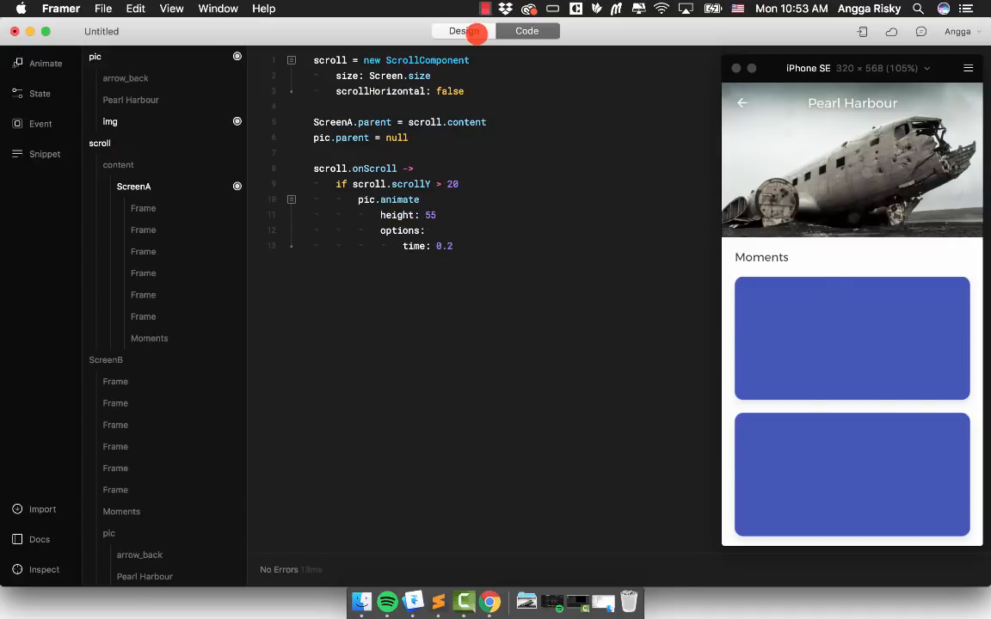
pyautogui.click(471, 30)
pyautogui.click(860, 298)
pyautogui.press('super+c')
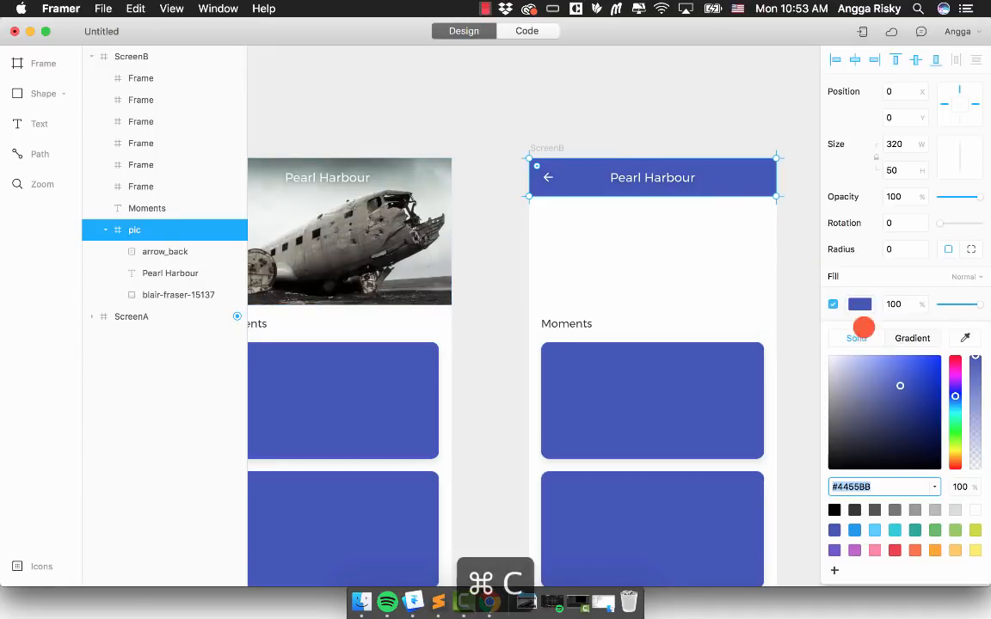
pyautogui.click(860, 303)
# Step: Add backgroundColor: "#4455BB" above the height line in the pic animation and test it by scrolling the preview
pyautogui.click(503, 32)
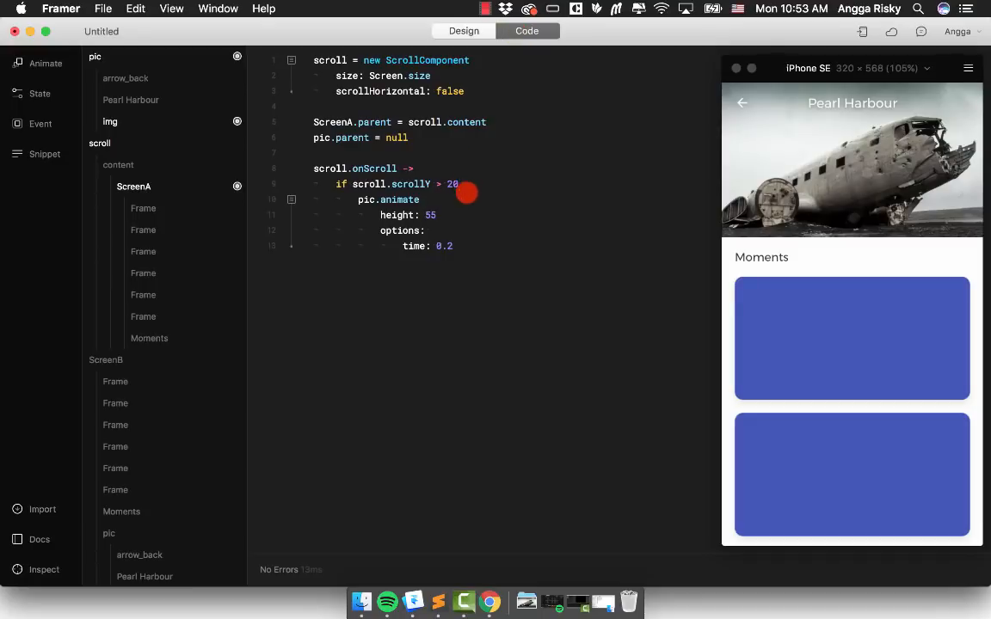
pyautogui.press('Return')
pyautogui.press('Tab')
pyautogui.write('bac')
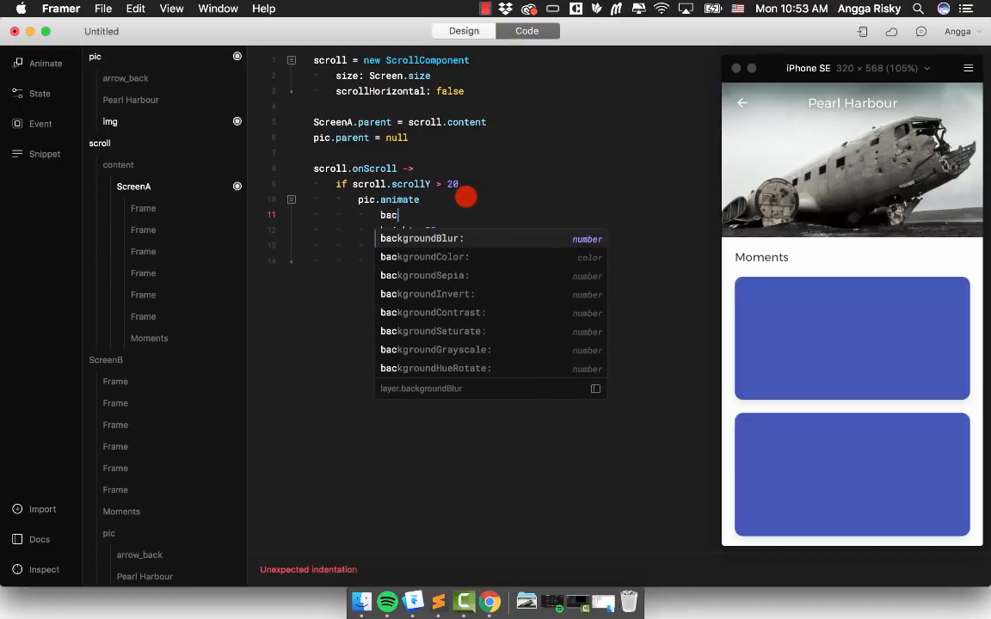
pyautogui.press('Return')
pyautogui.press('super+v')
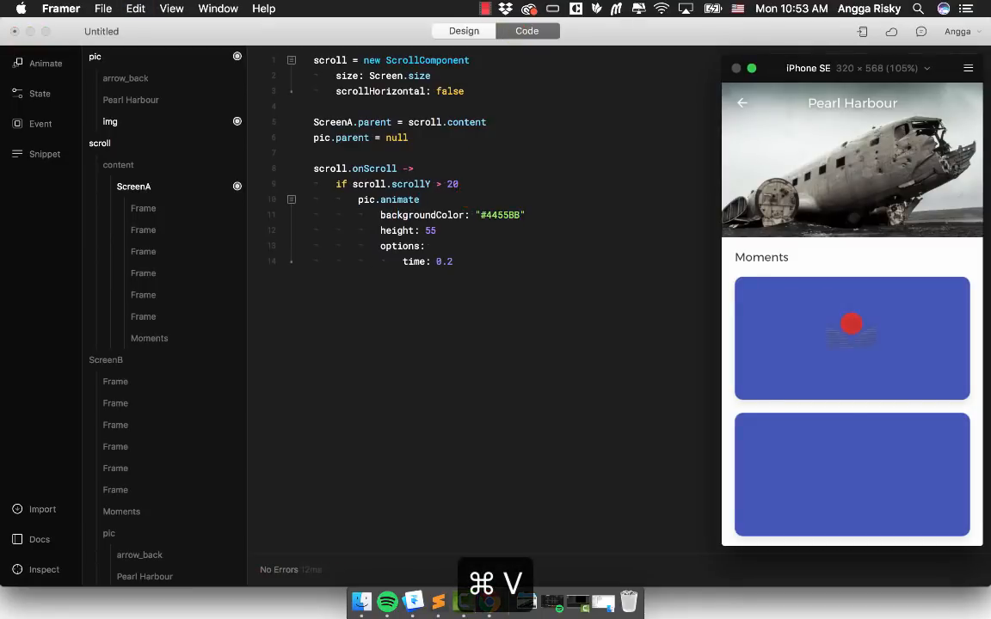
pyautogui.scroll(-3, 822, 278)
pyautogui.moveTo(822, 277); pyautogui.dragTo(791, 414)
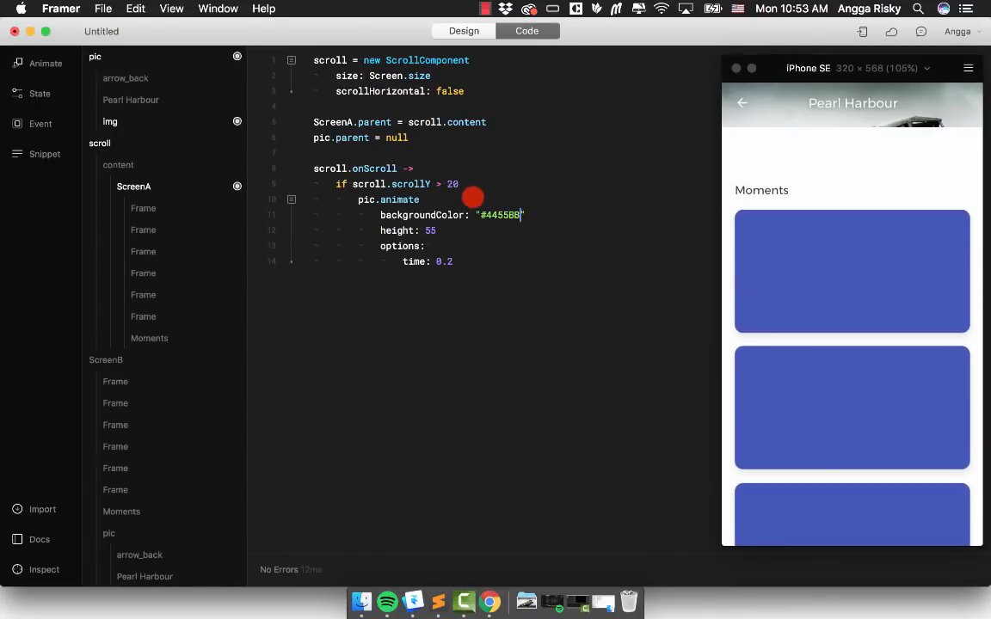
# Step: Insert the line img.opacity = 0 directly below the scroll condition, above pic.animate
pyautogui.click(469, 183)
pyautogui.press('Return')
pyautogui.write('img')
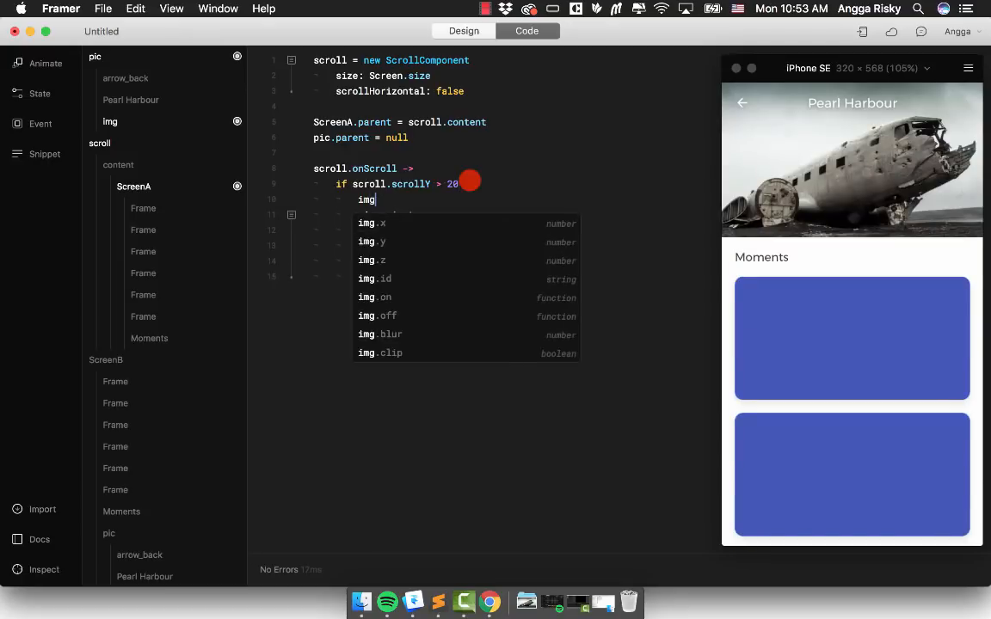
pyautogui.press('Return')
pyautogui.press('BackSpace')
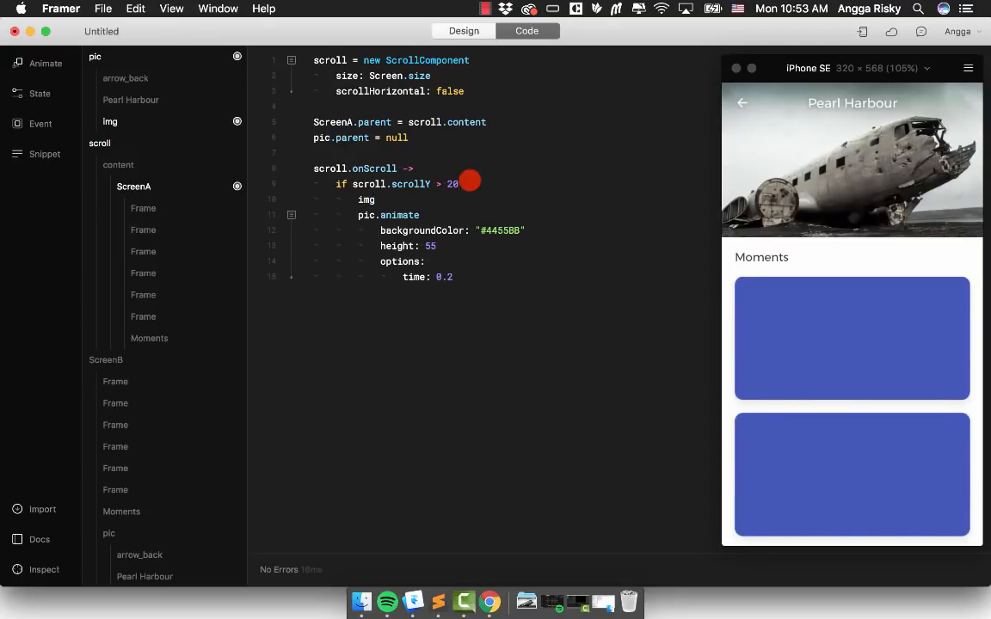
pyautogui.write('.opacity')
# Step: Test the header's collapse by scrolling the preview, reloading it and scrolling again
pyautogui.moveTo(864, 482); pyautogui.dragTo(847, 522)
pyautogui.moveTo(848, 427); pyautogui.dragTo(842, 327)
pyautogui.press('super+r')
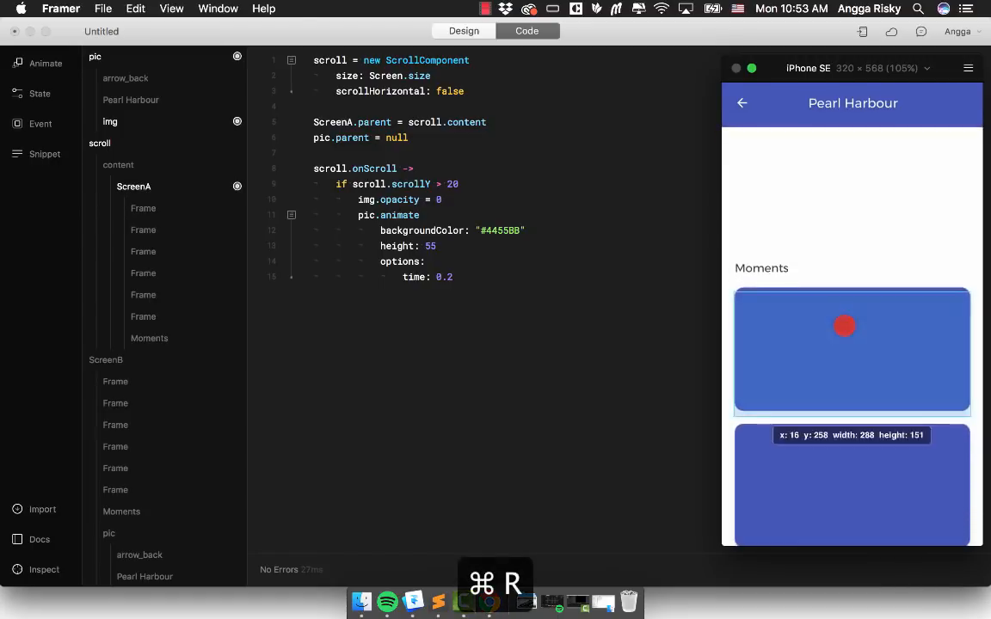
pyautogui.moveTo(829, 478); pyautogui.dragTo(832, 212)
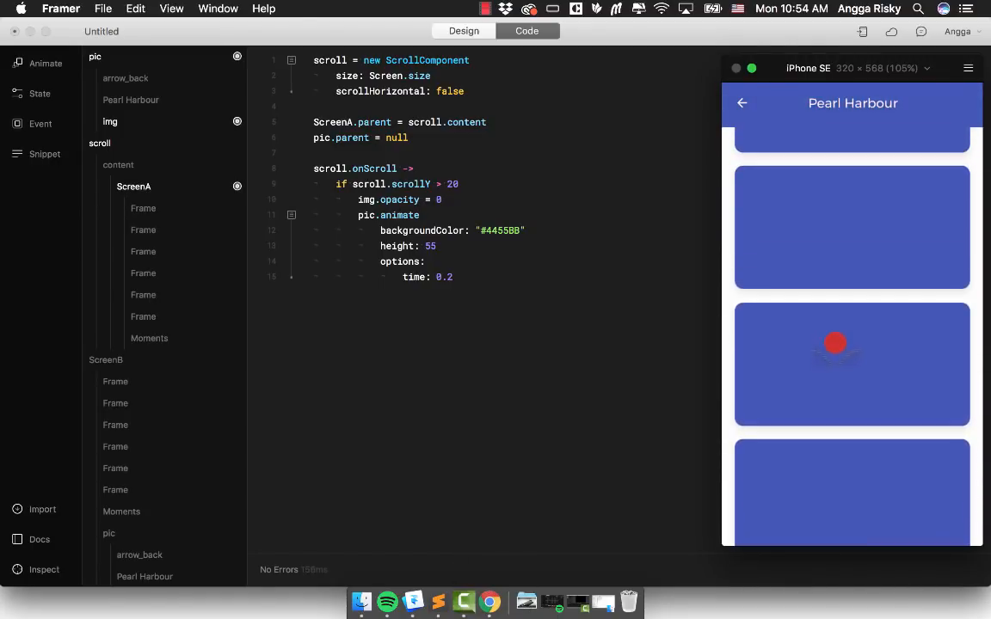
# Step: Add a default drop shadow to ScreenB's pic header in the design
pyautogui.click(469, 31)
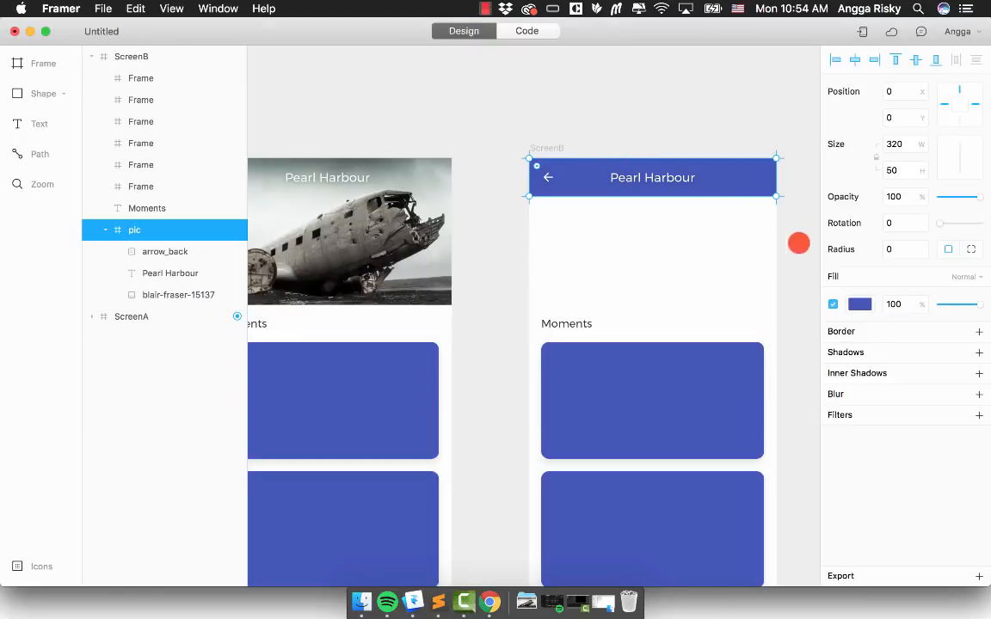
pyautogui.click(871, 350)
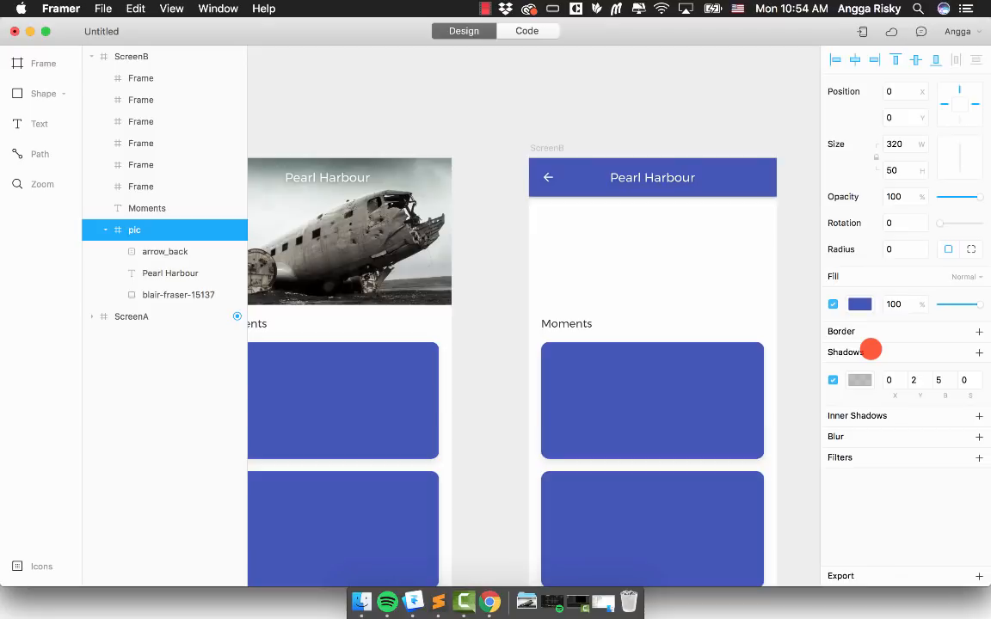
# Step: Try adding shadow1: 20 as the first property of the pic animation and test it by scrolling the preview
pyautogui.click(525, 31)
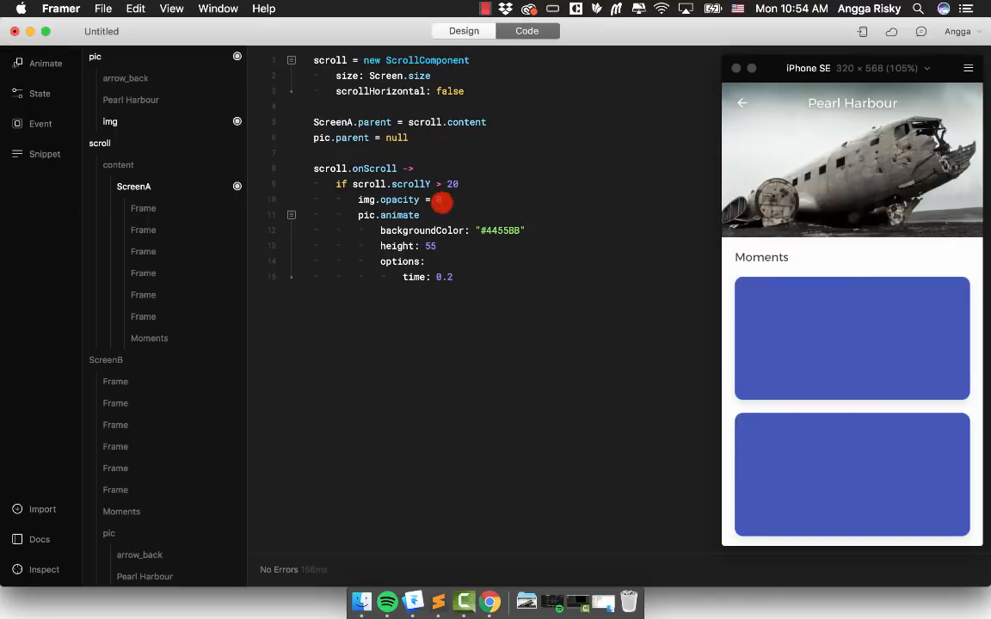
pyautogui.click(480, 219)
pyautogui.press('Return')
pyautogui.write('s')
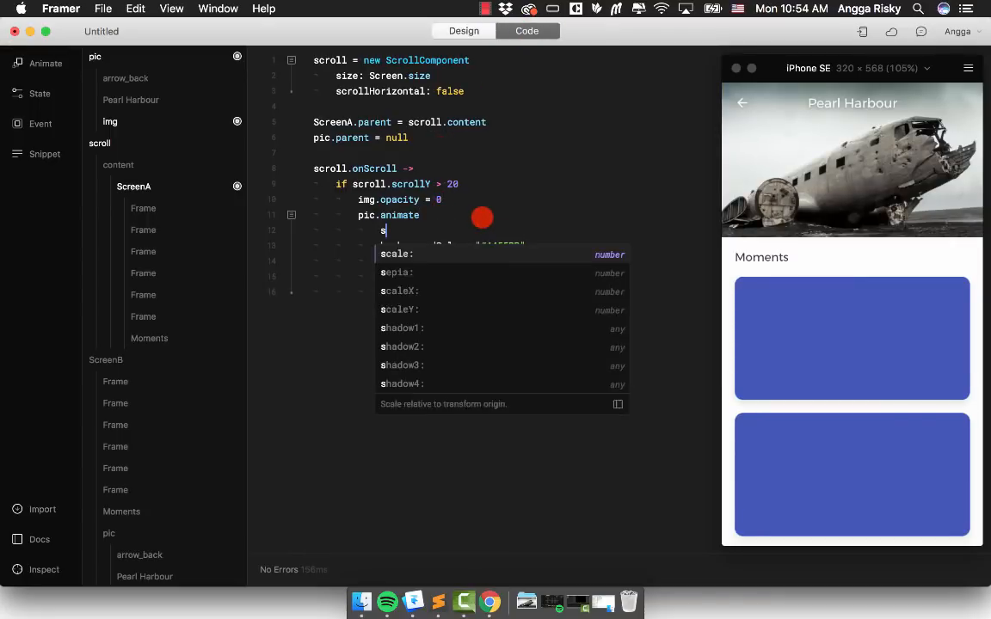
pyautogui.write('hadow')
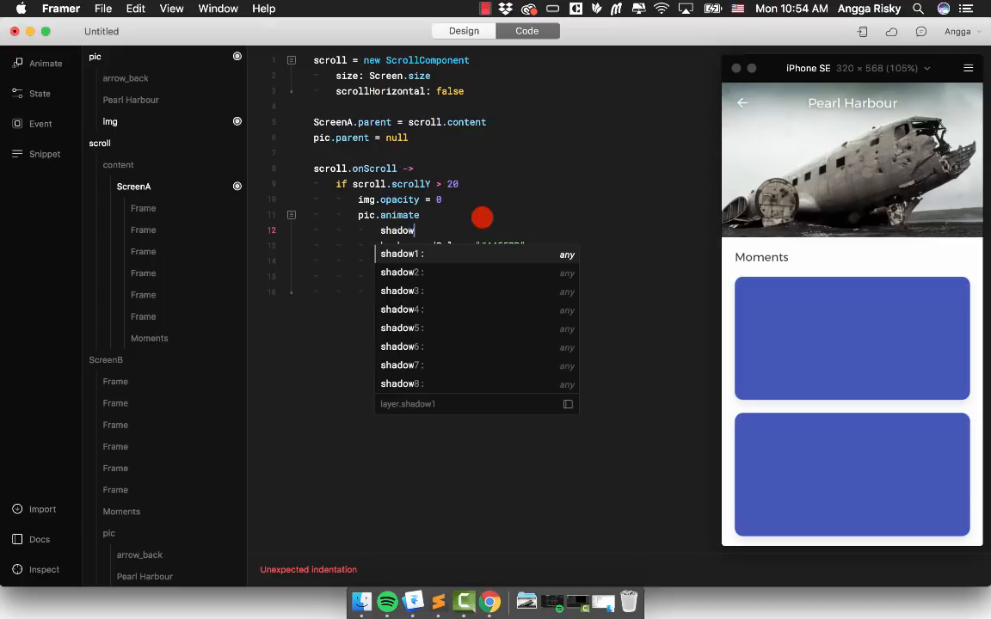
pyautogui.write(':')
pyautogui.press('BackSpace')
pyautogui.press('Return')
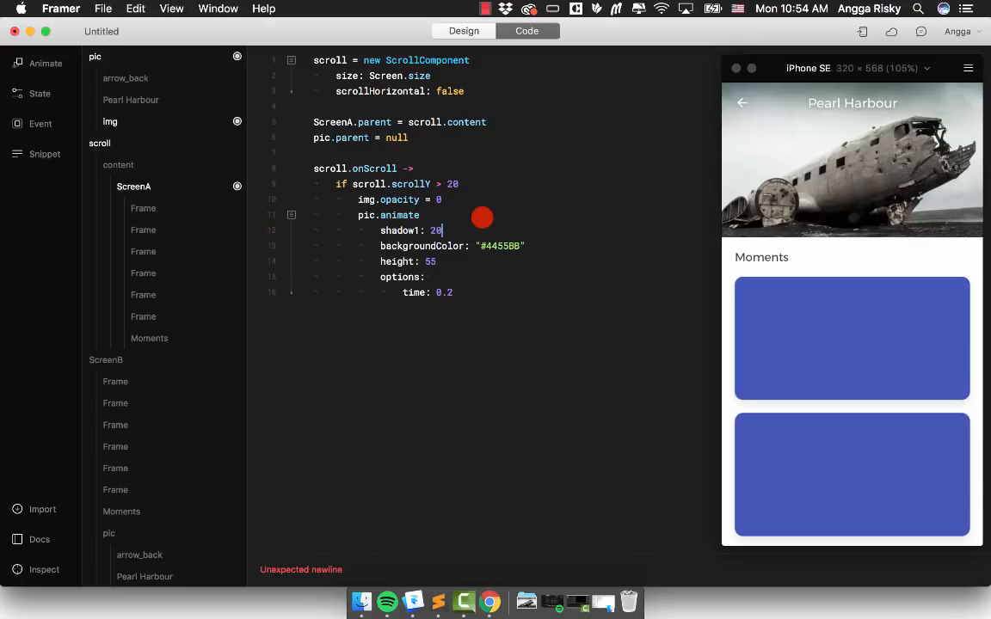
pyautogui.moveTo(763, 338); pyautogui.dragTo(789, 190)
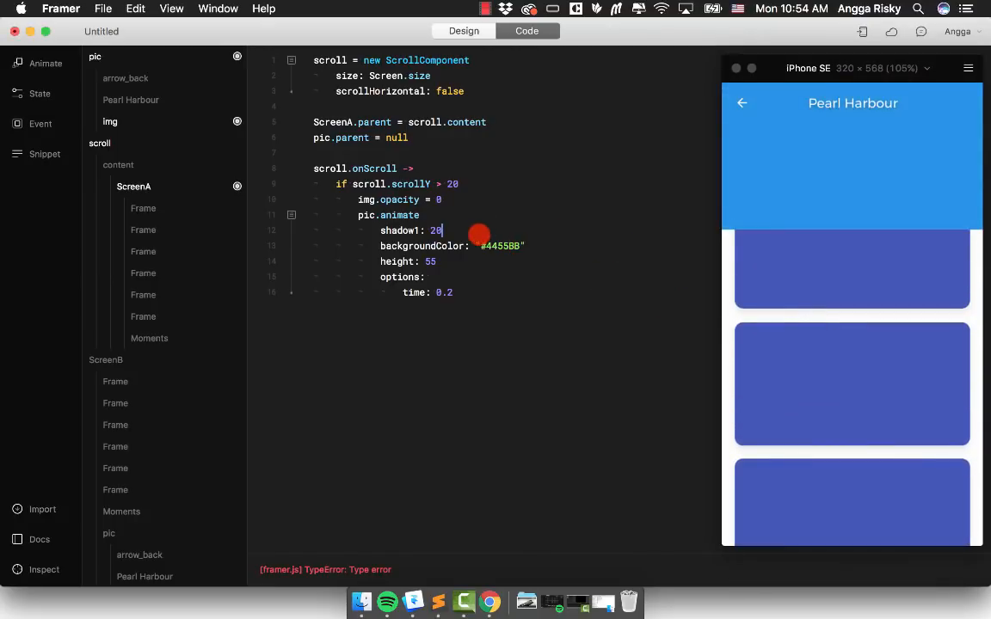
# Step: Remove the shadow1 line from the pic animation and retest the scrolling header in the preview
pyautogui.click(449, 220)
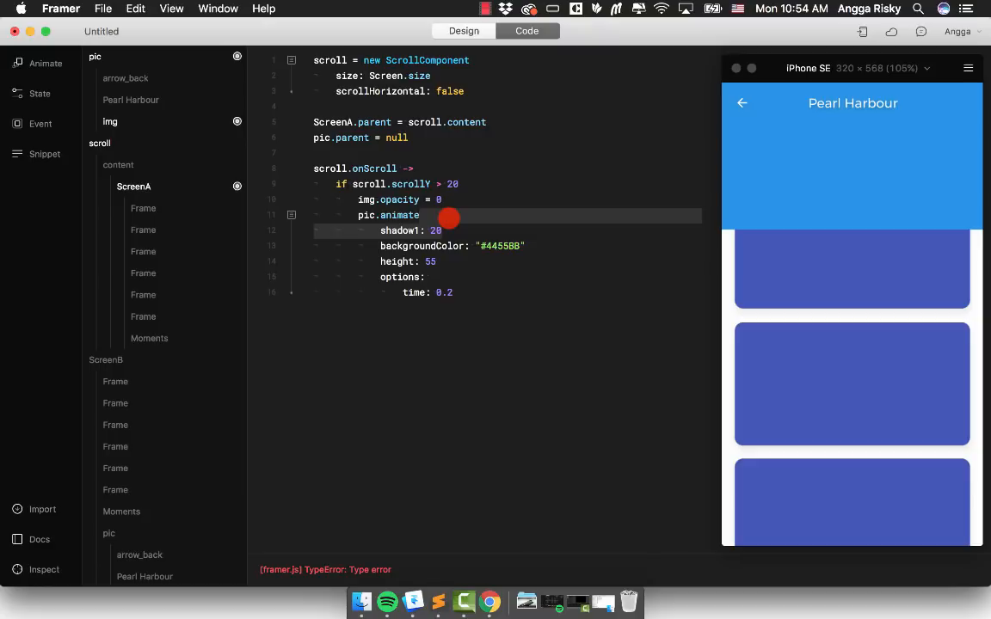
pyautogui.press('BackSpace')
pyautogui.moveTo(859, 472); pyautogui.dragTo(862, 404)
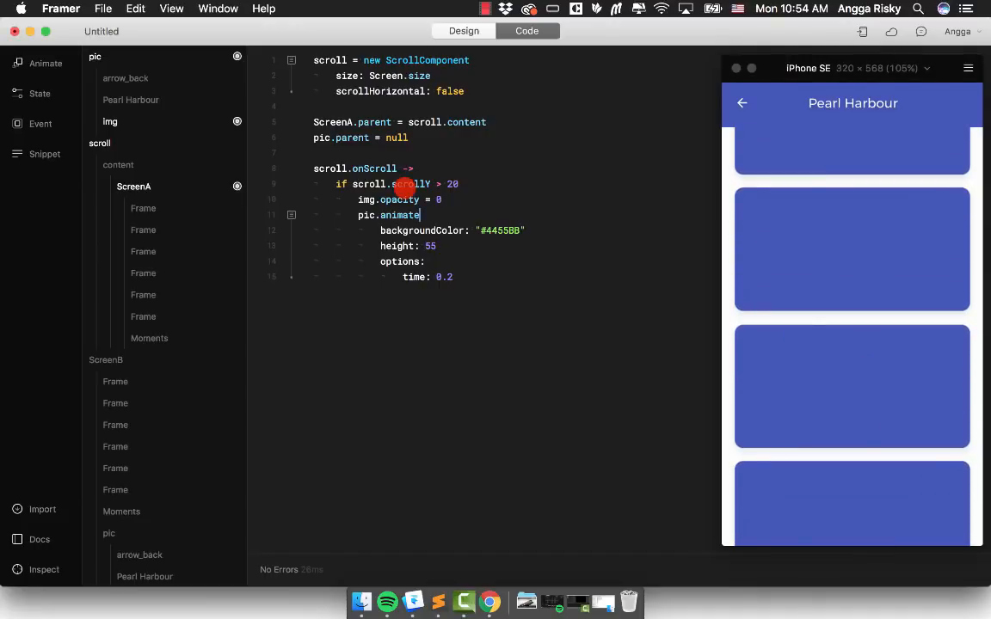
# Step: Try a blue gradient fill on ScreenB's pic header in the design and return it to a solid fill
pyautogui.click(458, 31)
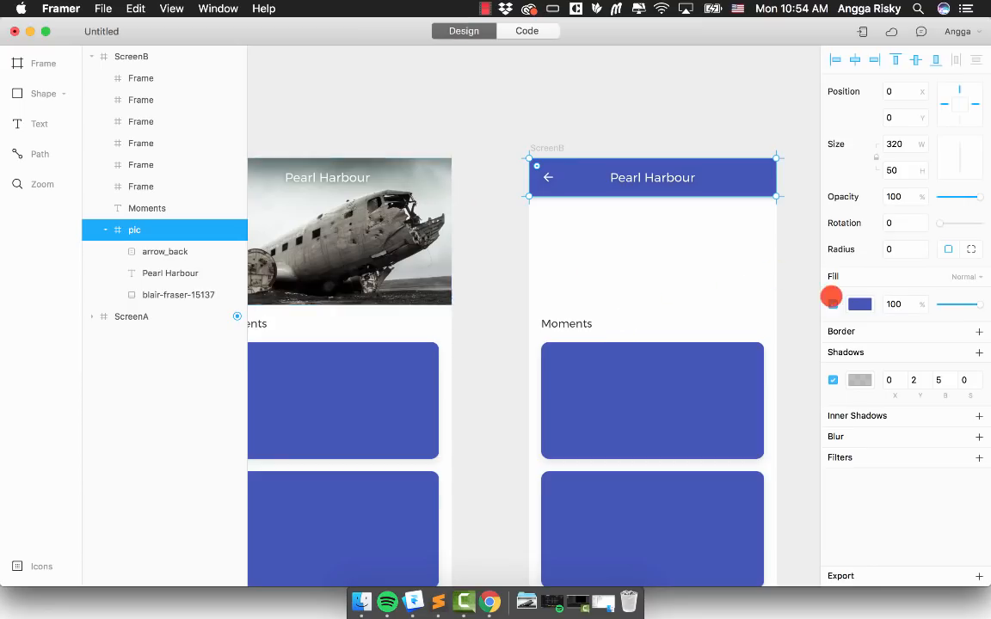
pyautogui.click(859, 303)
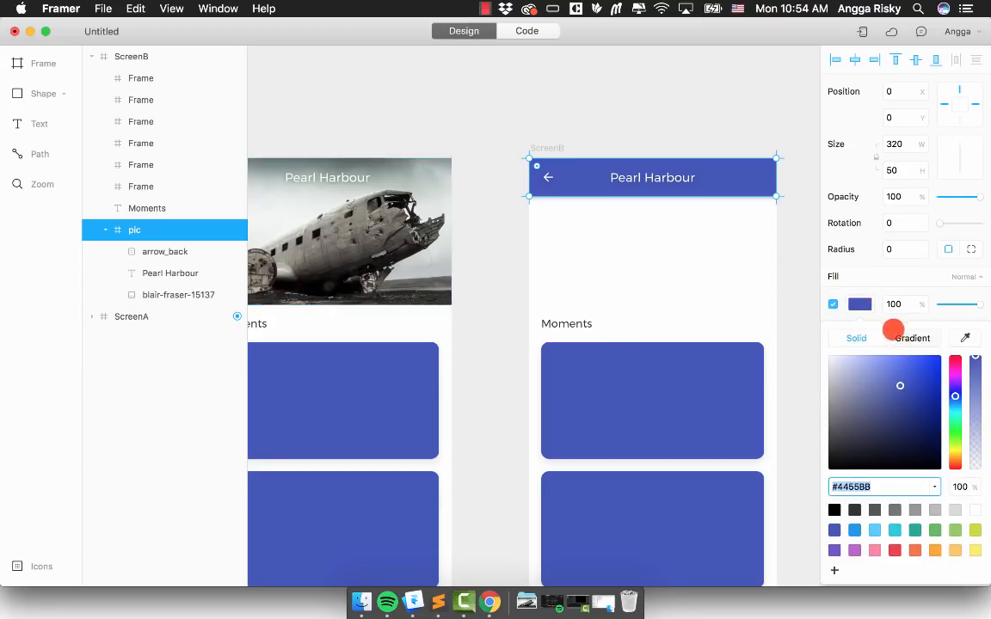
pyautogui.click(894, 337)
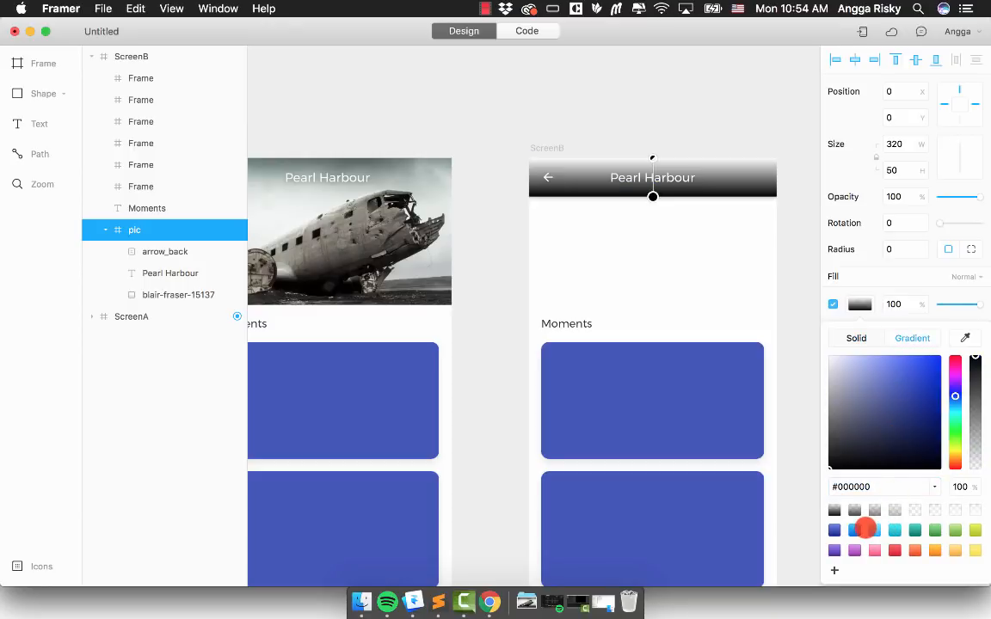
pyautogui.click(852, 529)
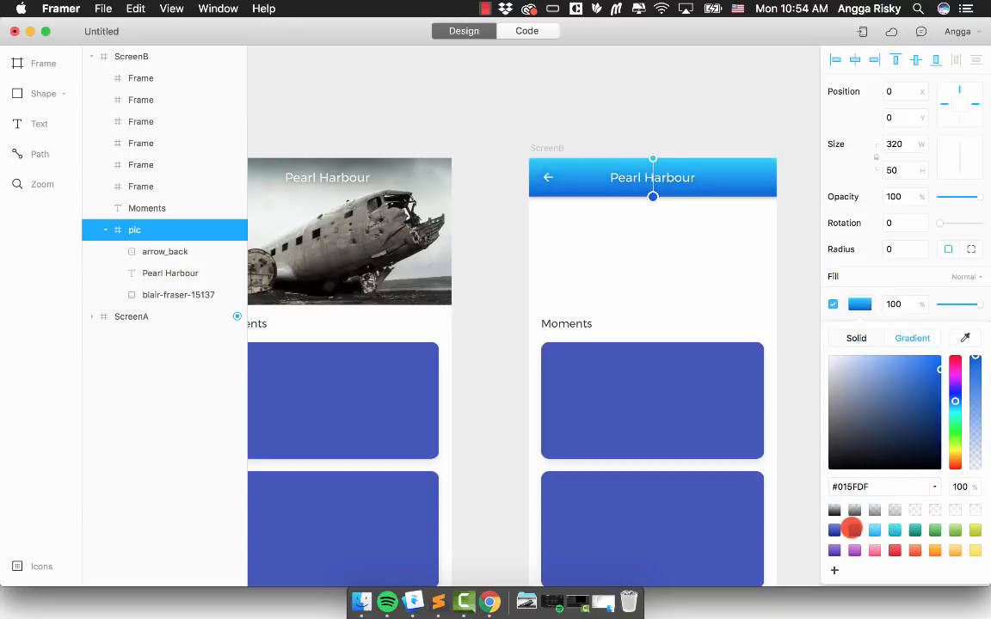
pyautogui.click(859, 337)
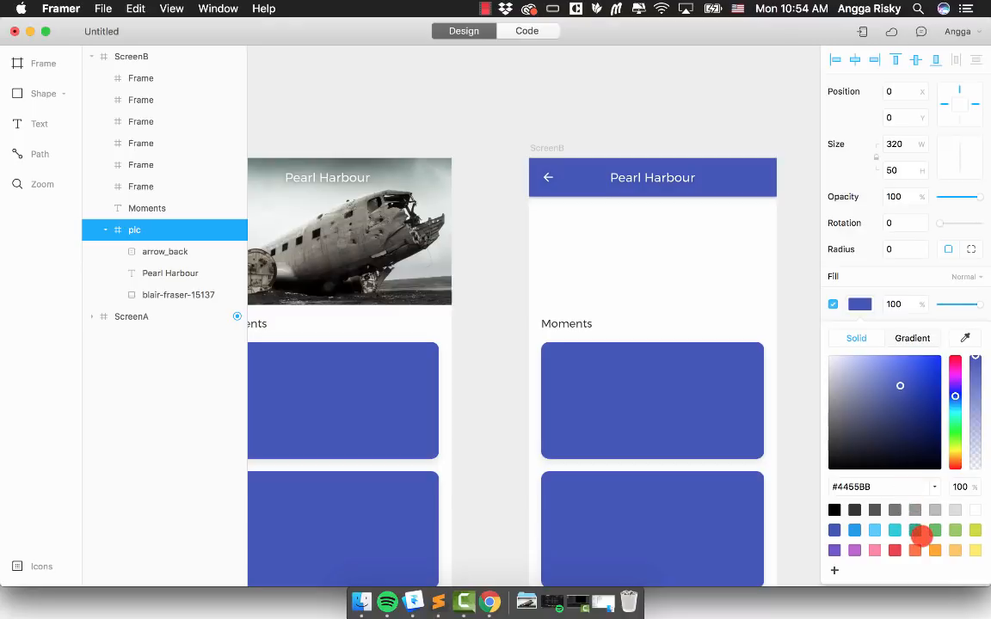
# Step: Fill ScreenB's pic header with solid teal #22AA99 and copy the colour's hex code
pyautogui.click(935, 509)
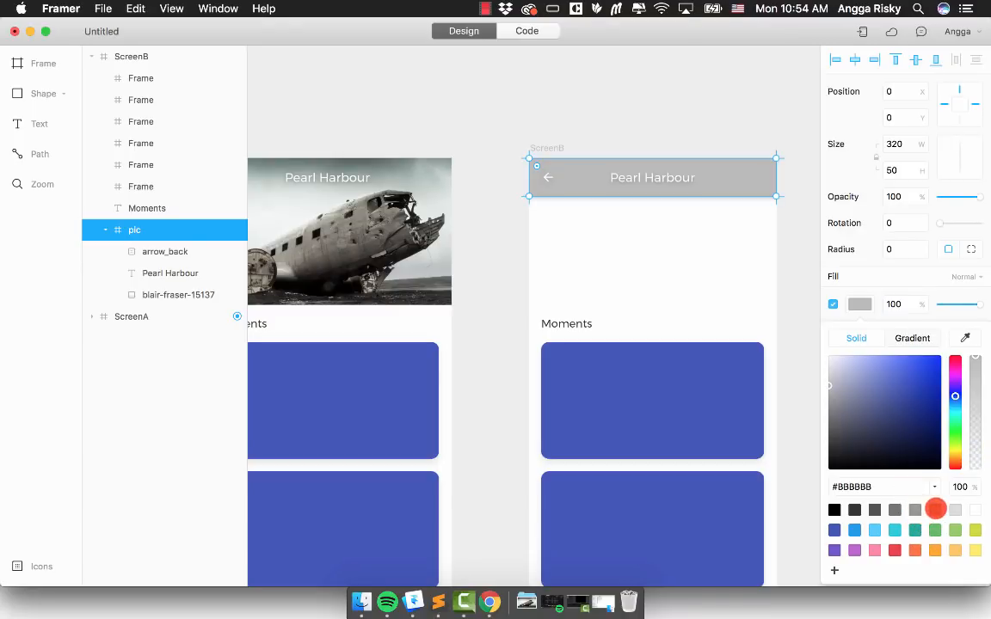
pyautogui.click(914, 530)
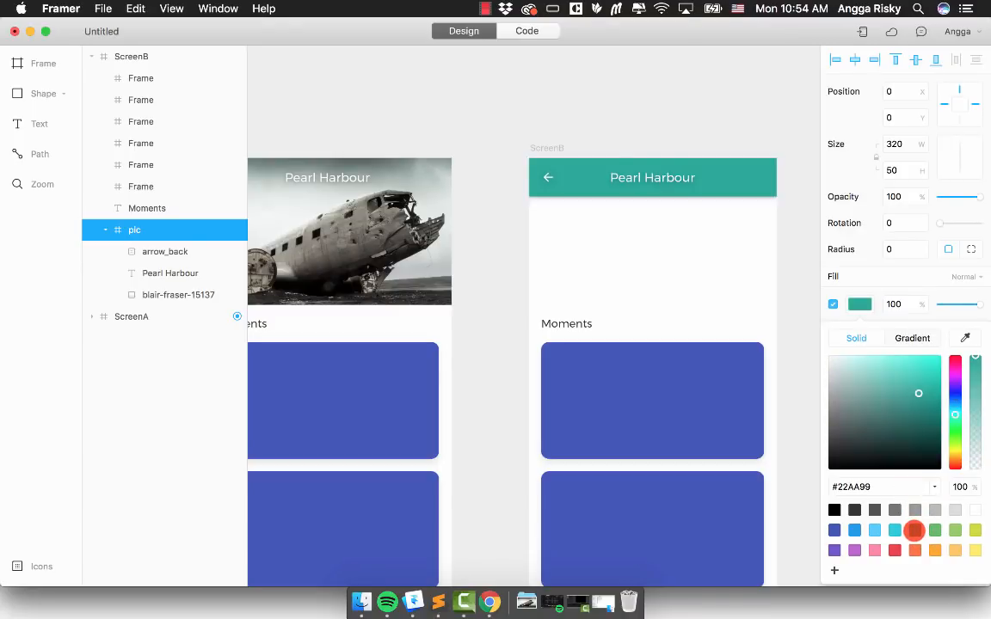
pyautogui.click(867, 486)
pyautogui.press('super+a')
pyautogui.press('super+c')
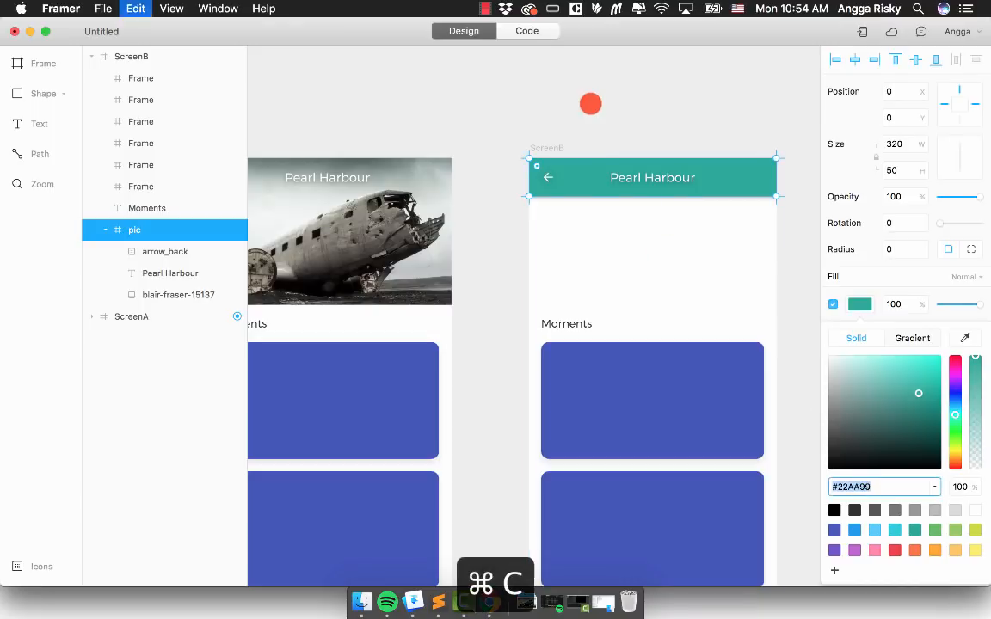
# Step: Replace the pic animation's backgroundColor in the code with the copied #22AA99 and test it by scrolling the preview
pyautogui.click(521, 30)
pyautogui.doubleClick(498, 223)
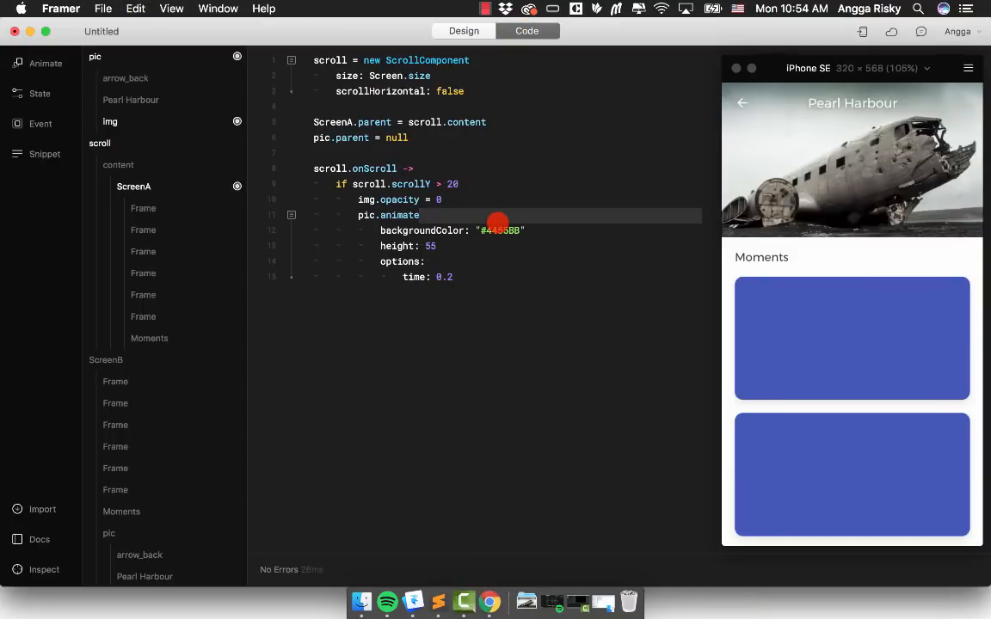
pyautogui.doubleClick(496, 234)
pyautogui.press('BackSpace')
pyautogui.press('super+v')
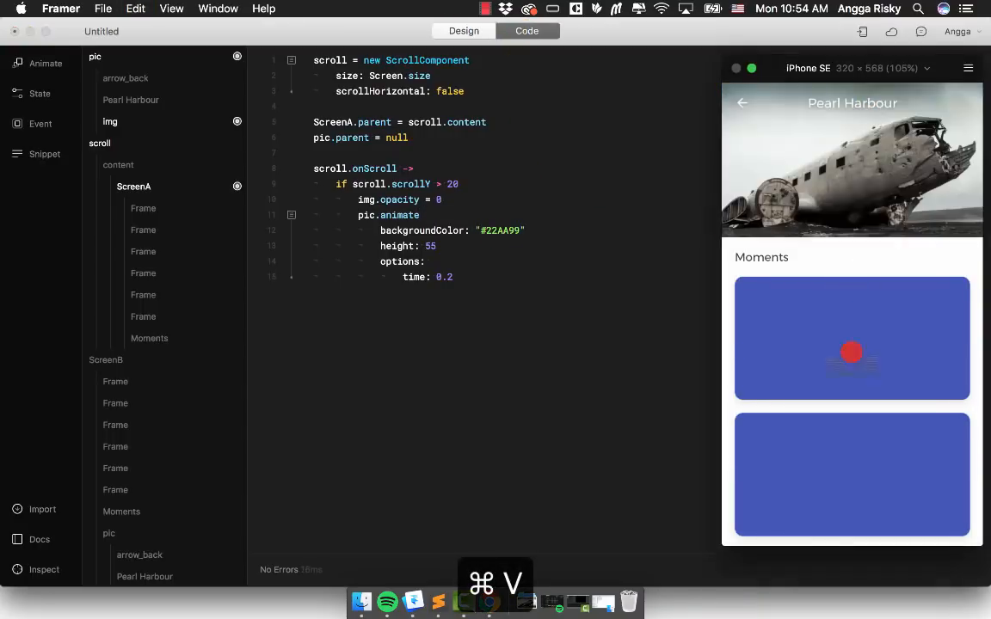
pyautogui.moveTo(849, 430); pyautogui.dragTo(818, 458)
# Step: Add an else branch to the scroll condition below the pic animation, separated by a blank line
pyautogui.click(510, 298)
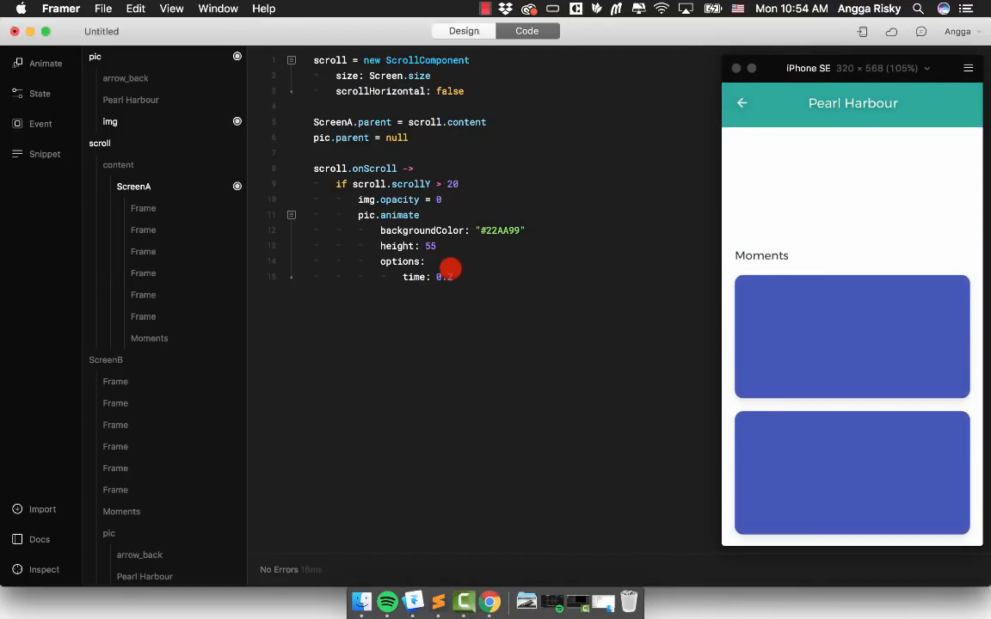
pyautogui.press('Return')
pyautogui.press('Return')
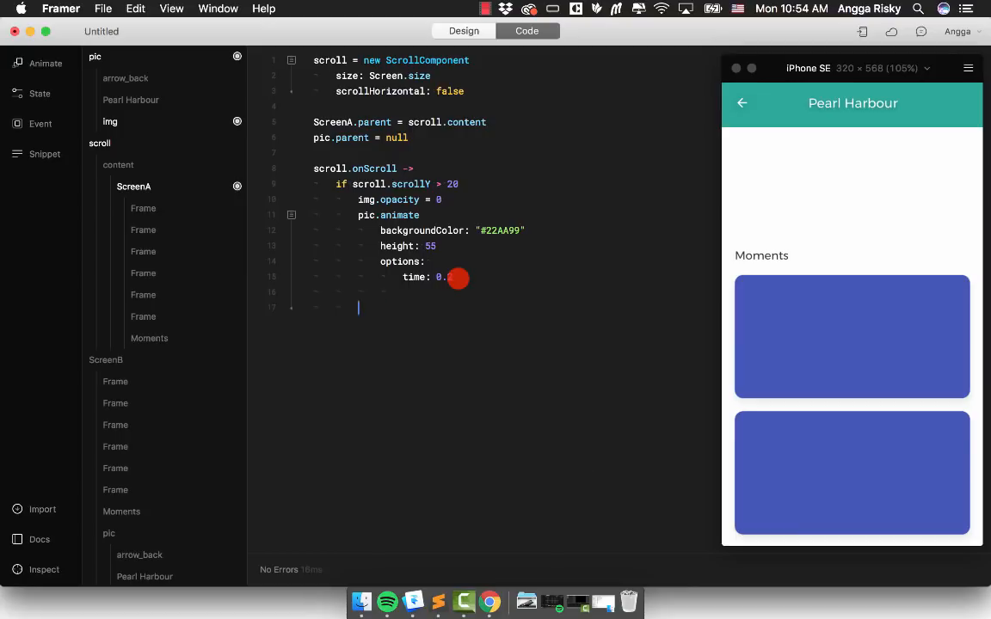
pyautogui.press('BackSpace')
pyautogui.write('ekse')
pyautogui.press('BackSpace')
pyautogui.press('BackSpace')
pyautogui.press('BackSpace')
pyautogui.write('lse')
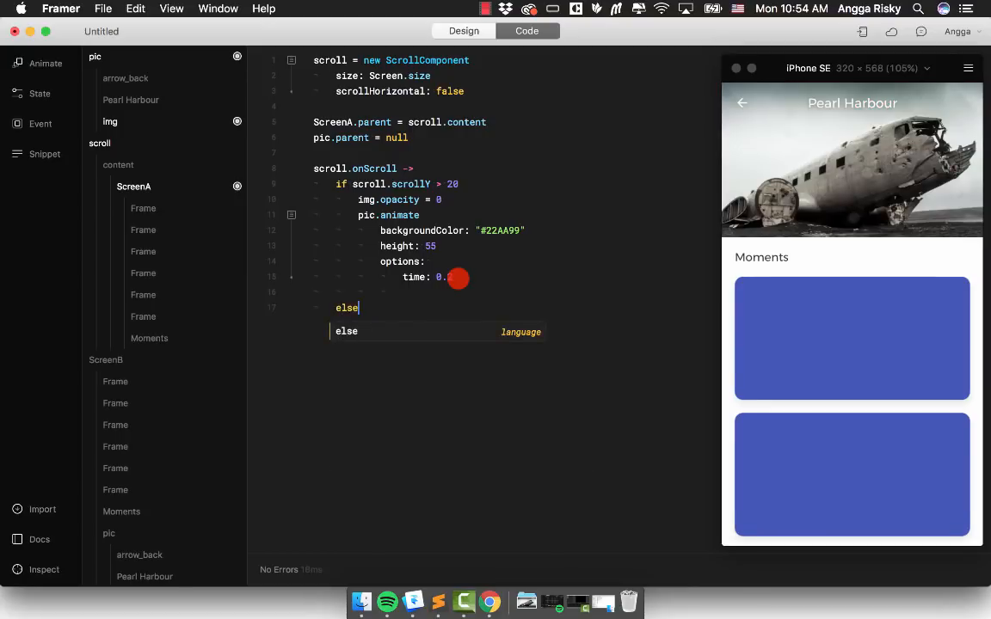
pyautogui.press('Return')
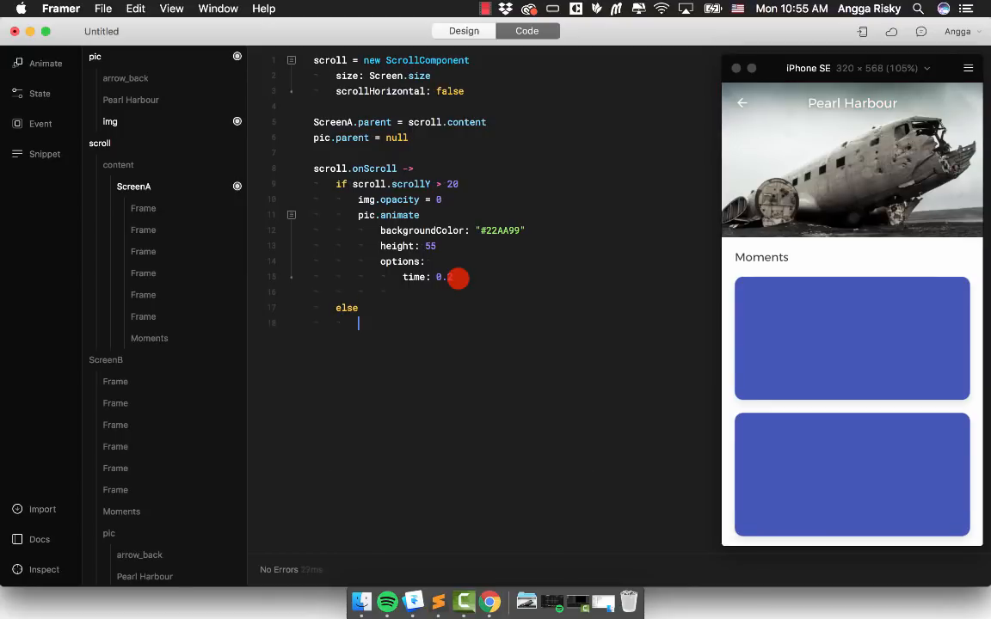
# Step: Copy the img.opacity line and the whole pic.animate block from the if branch into the else branch
pyautogui.moveTo(457, 277); pyautogui.dragTo(364, 198)
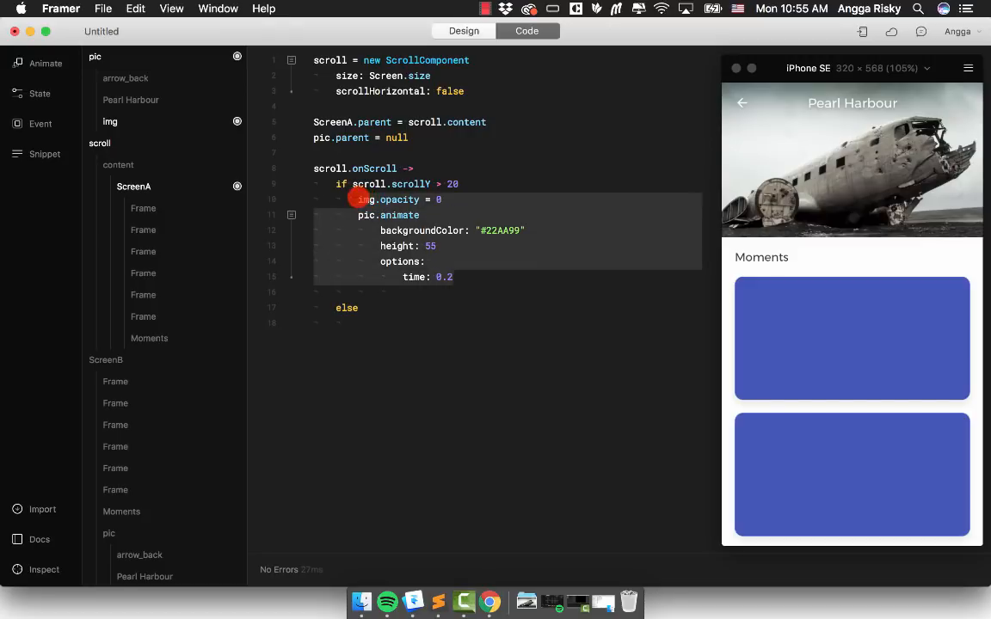
pyautogui.press('cmd+c')
pyautogui.click(375, 325)
pyautogui.press('cmd+v')
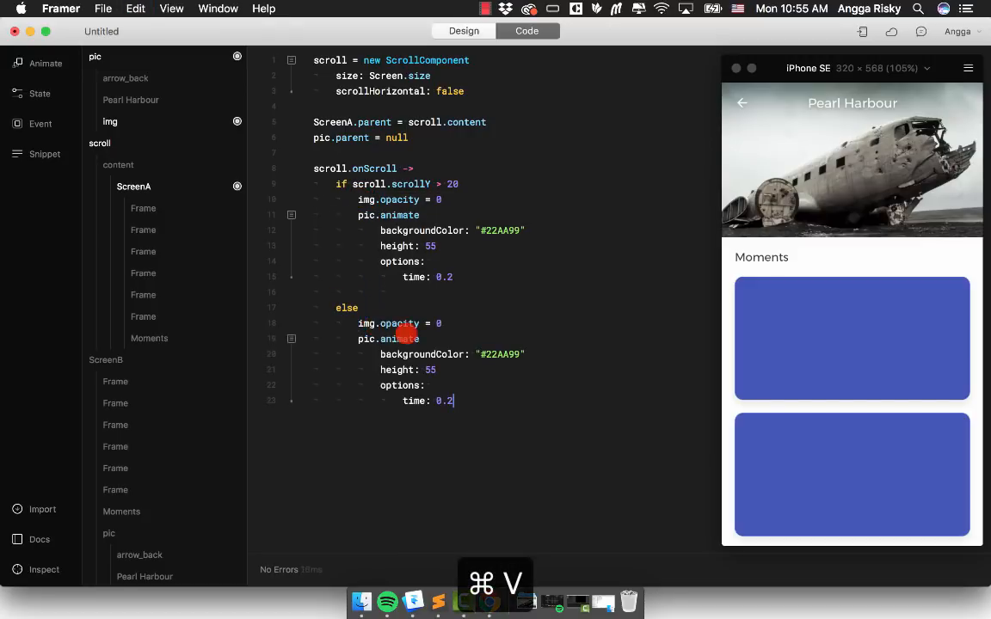
# Step: Set img.opacity to 1 in the else branch and test the header by scrolling the preview
pyautogui.doubleClick(440, 324)
pyautogui.write('1')
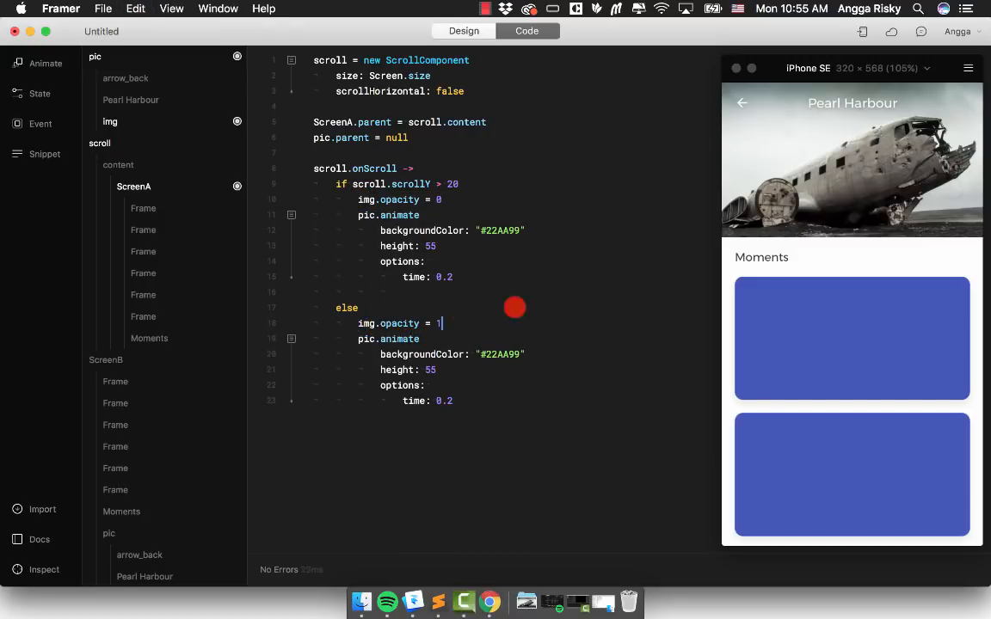
pyautogui.moveTo(785, 376); pyautogui.dragTo(777, 516)
pyautogui.moveTo(810, 348); pyautogui.dragTo(787, 290)
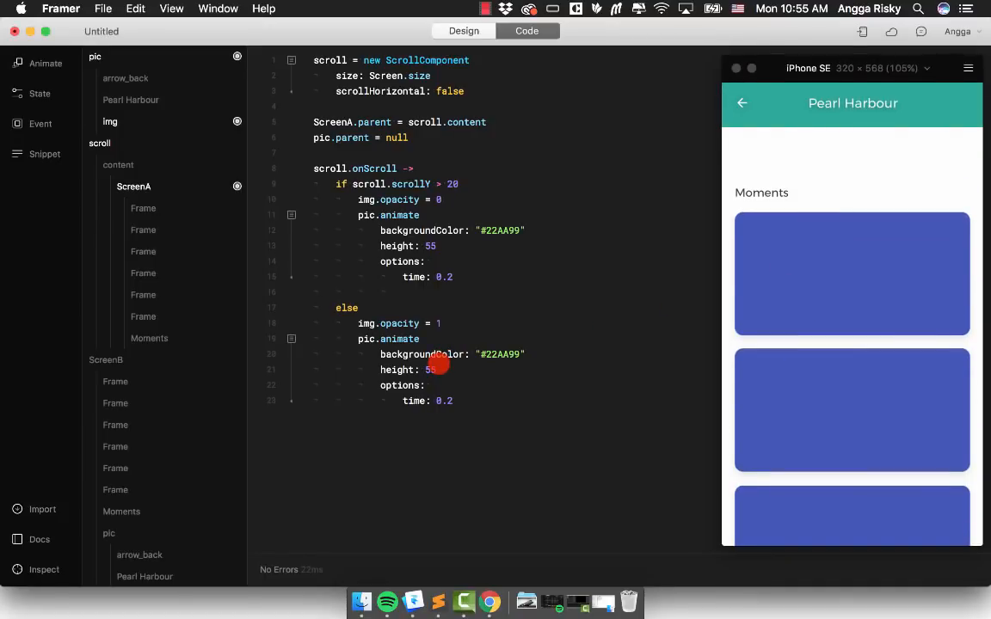
# Step: Look up ScreenA's pic height in the design, set the else animation's height to 190 and test scrolling down and up
pyautogui.click(462, 31)
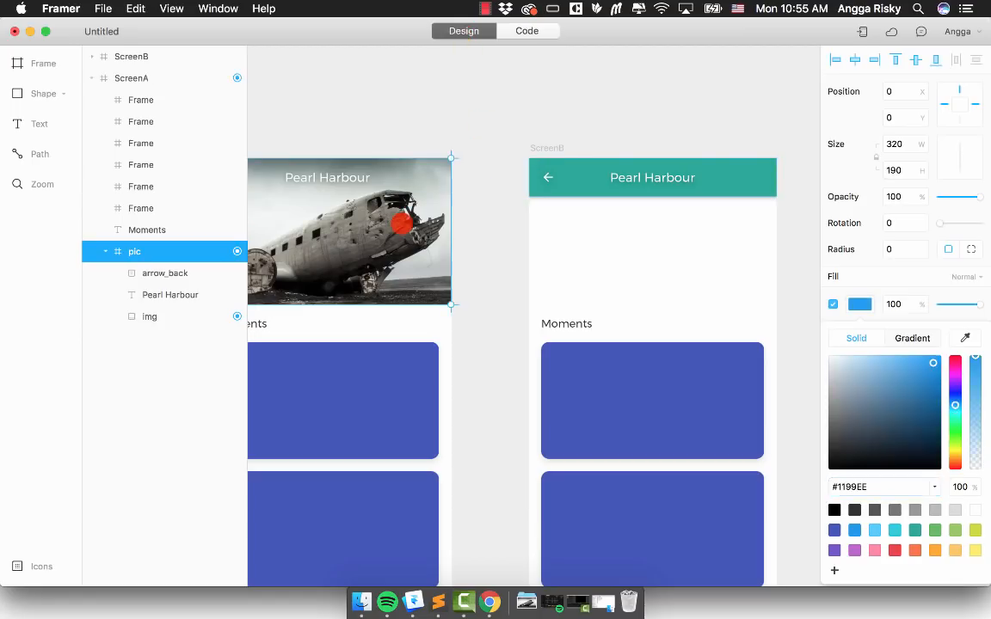
pyautogui.click(523, 29)
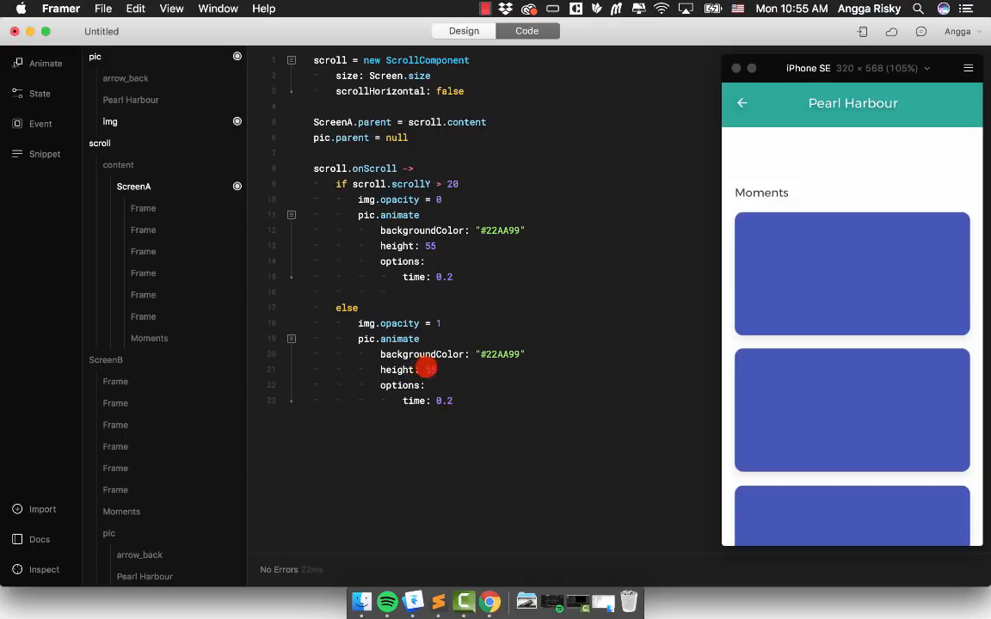
pyautogui.click(819, 426)
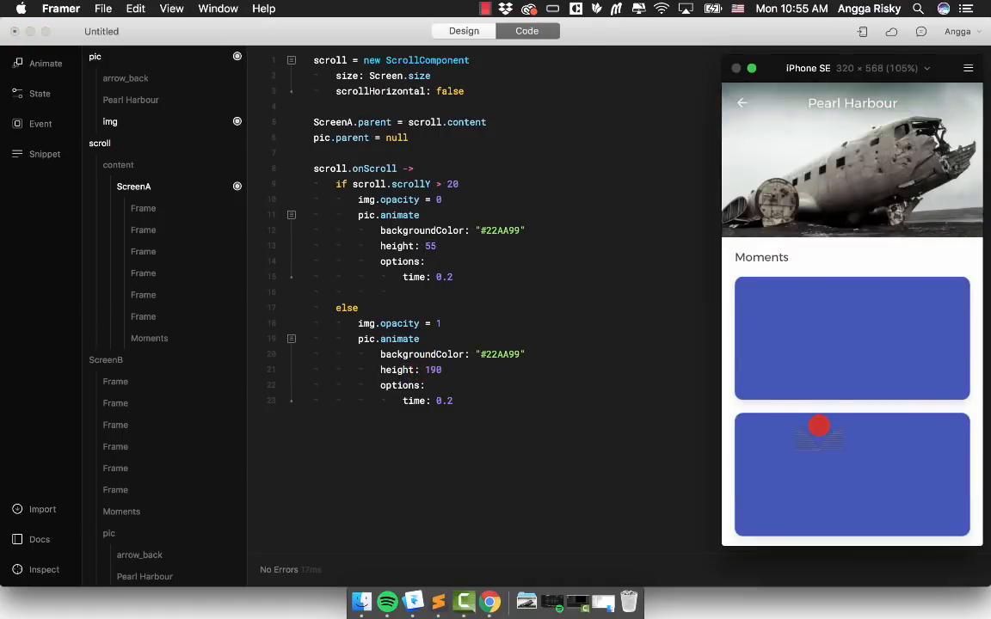
pyautogui.moveTo(807, 458); pyautogui.dragTo(801, 44)
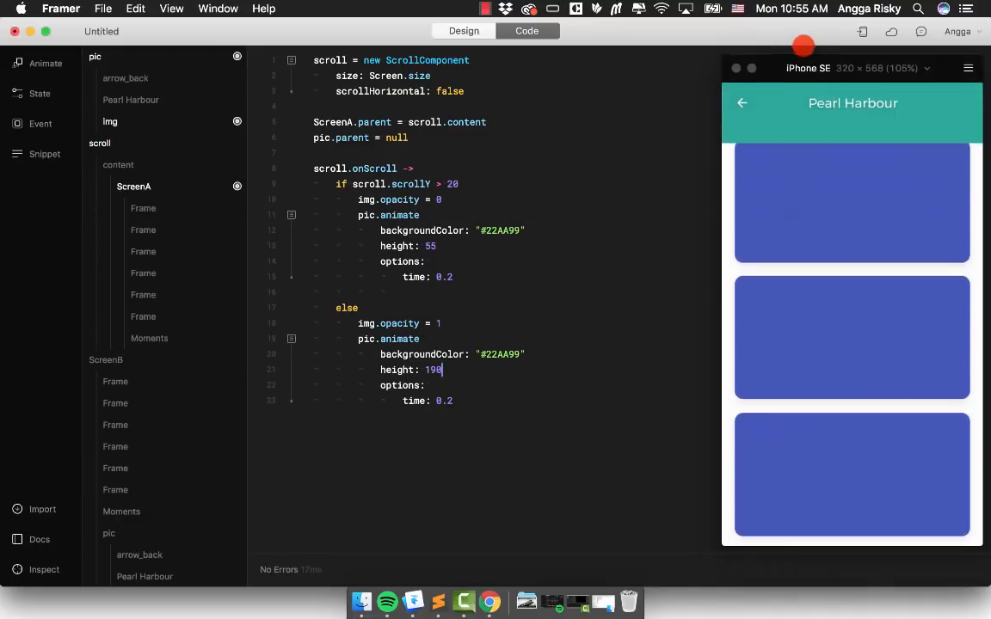
pyautogui.moveTo(799, 123); pyautogui.dragTo(792, 422)
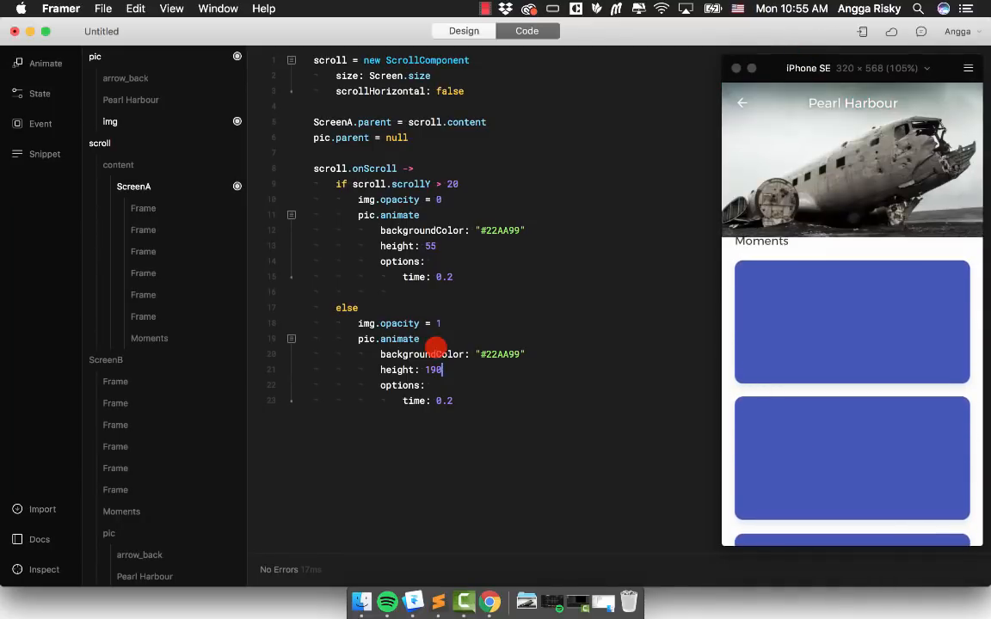
# Step: Delete the backgroundColor line from the else branch's pic animation and retest the header by scrolling the preview both ways
pyautogui.moveTo(507, 354); pyautogui.dragTo(516, 355)
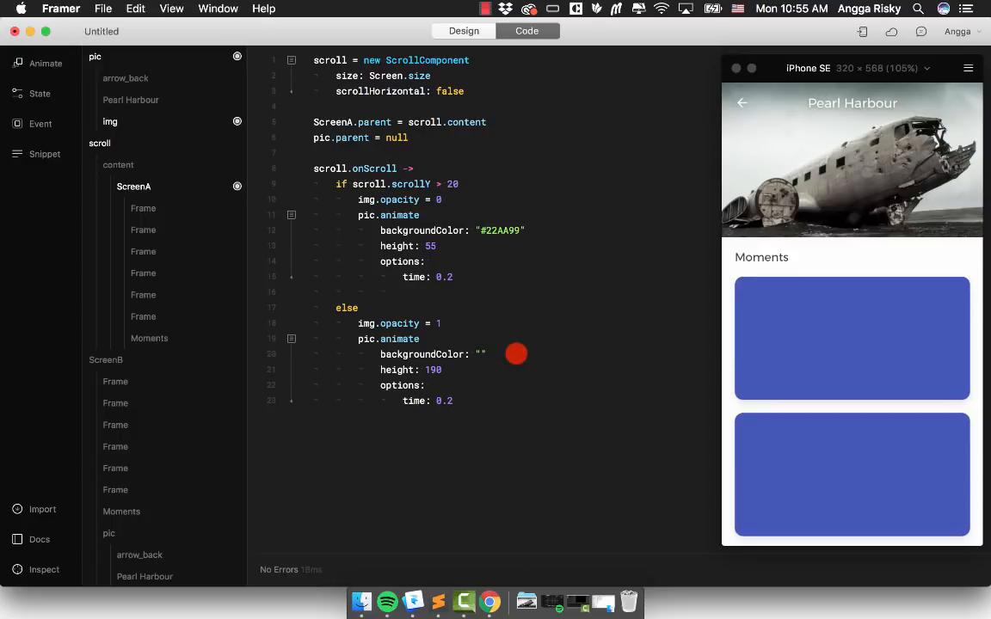
pyautogui.tripleClick(516, 354)
pyautogui.press('BackSpace')
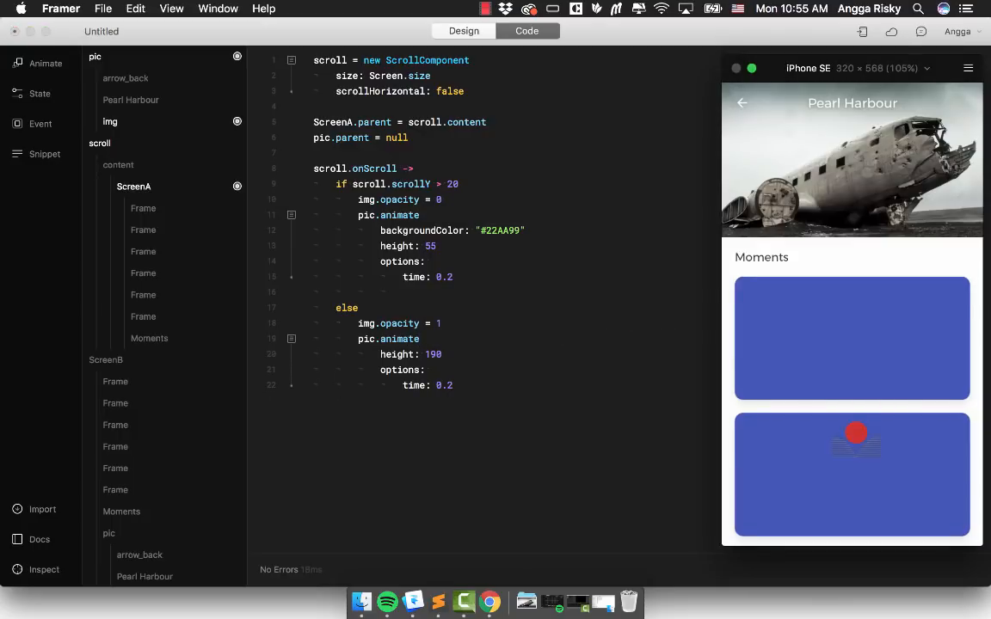
pyautogui.moveTo(846, 431); pyautogui.dragTo(802, 427)
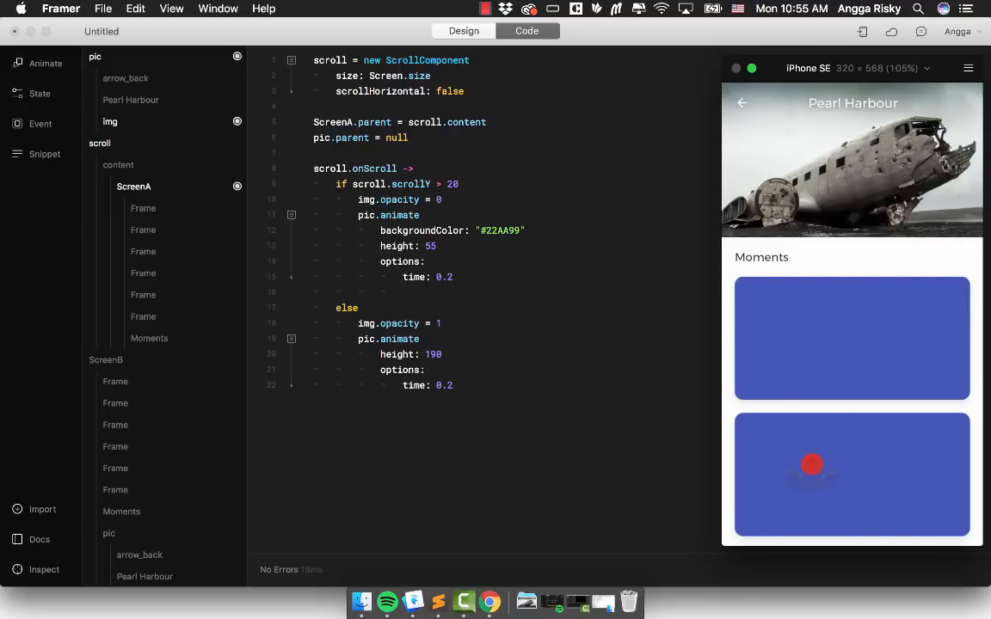
pyautogui.moveTo(812, 465); pyautogui.dragTo(833, 615)
pyautogui.moveTo(785, 325); pyautogui.dragTo(854, 492)
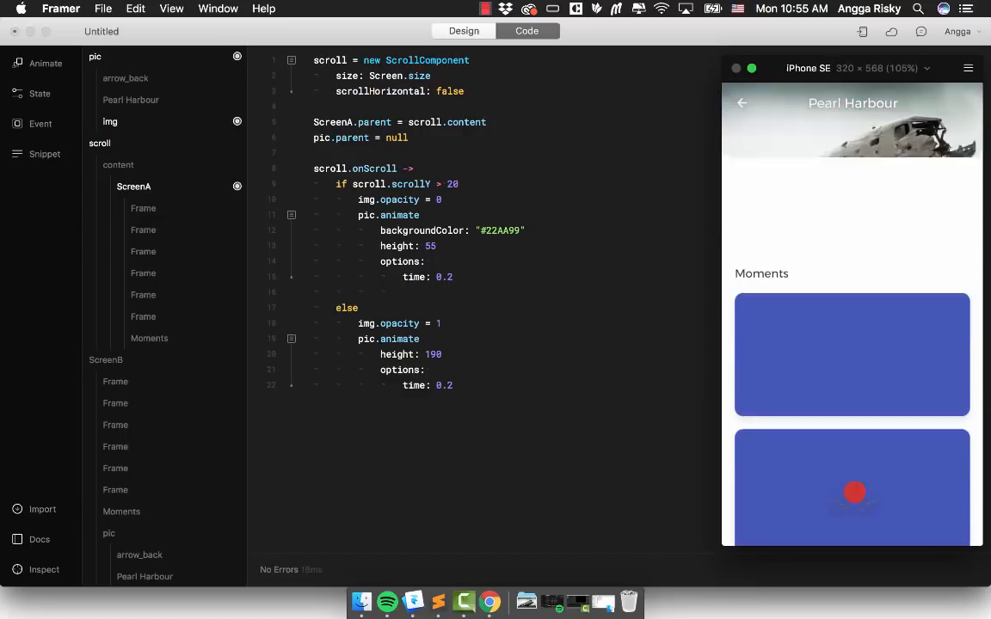
# Step: Insert the comment "# Scroll manager" above the ScrollComponent definition
pyautogui.click(494, 125)
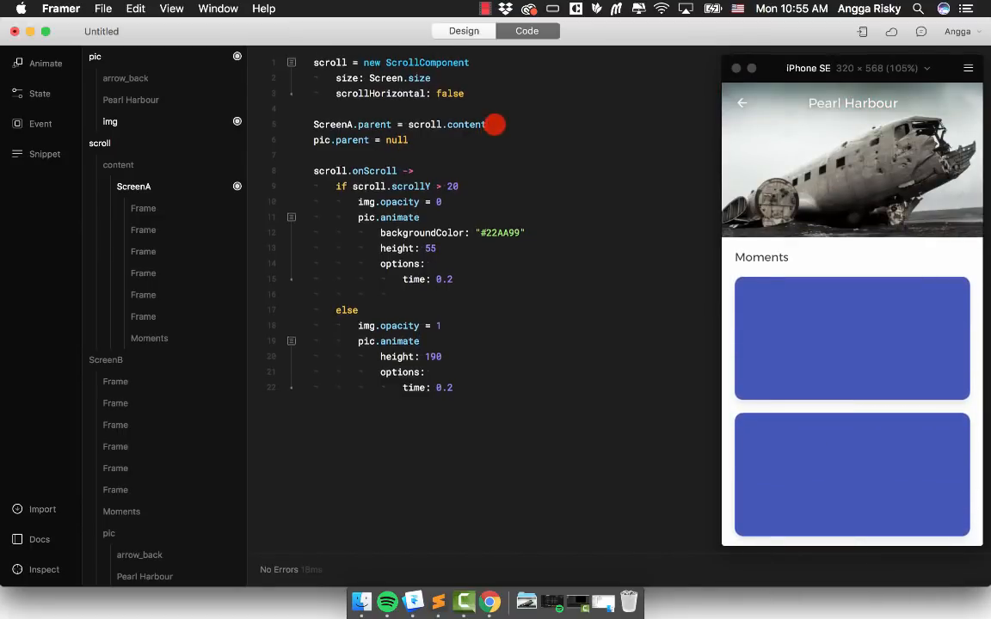
pyautogui.click(313, 60)
pyautogui.press('Return')
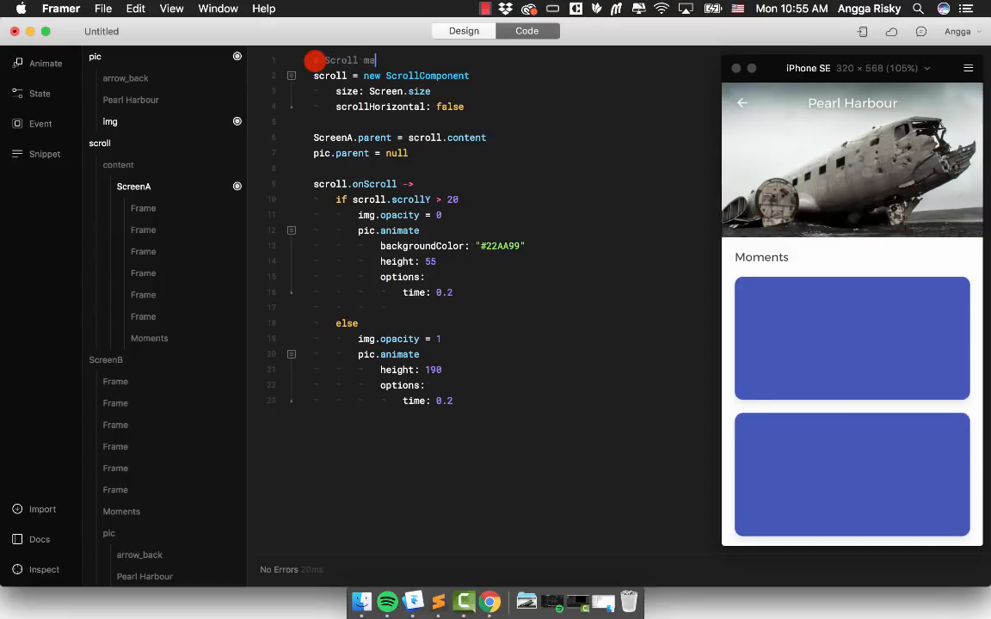
pyautogui.write('# Scroll manager')
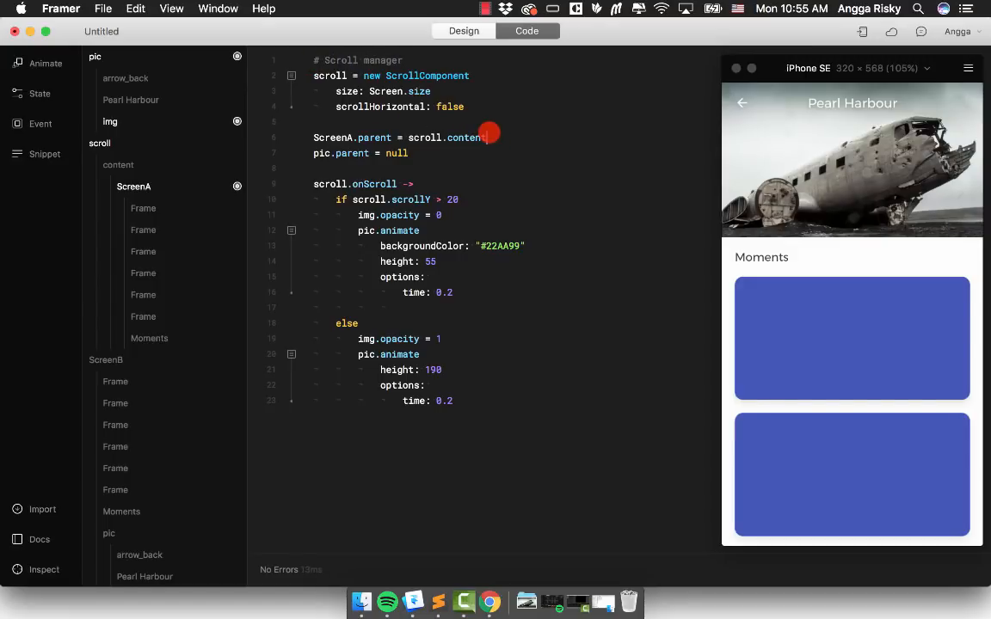
# Step: Add the comments "# Assign the screen to scroll" above ScreenA.parent and "# Let the header outside of the scroll" above pic.parent, separated by a blank line
pyautogui.press('Return')
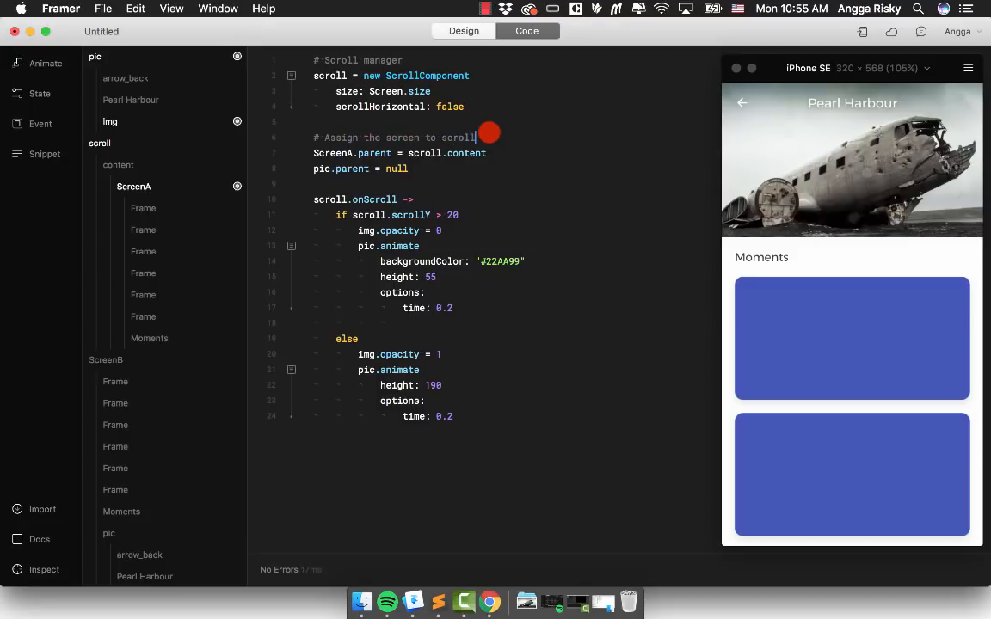
pyautogui.press('Return')
pyautogui.press('Return')
pyautogui.write('#')
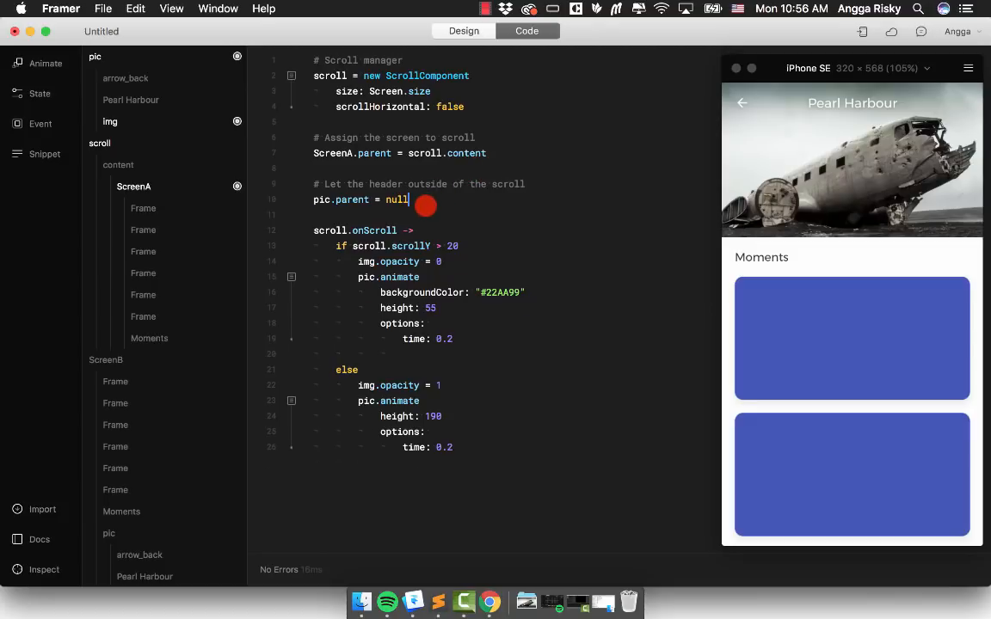
# Step: Add the comment "# setting validation for animation" directly above scroll.onScroll, without a blank line between them
pyautogui.press('Return')
pyautogui.press('Return')
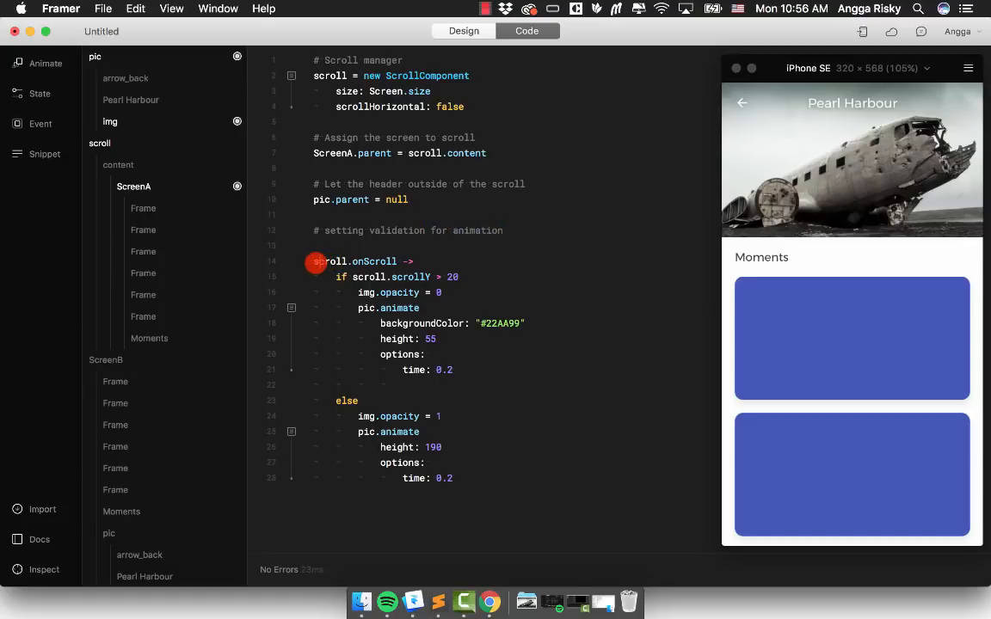
pyautogui.click(315, 262)
pyautogui.press('BackSpace')
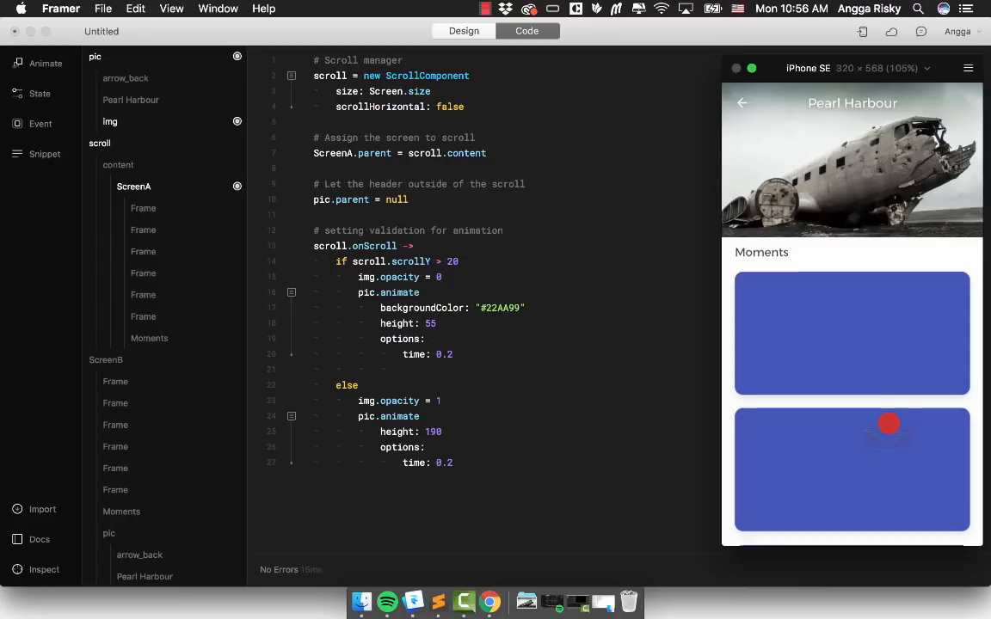
# Step: Test the finished header's collapse and restore by scrolling the preview down and up repeatedly
pyautogui.moveTo(884, 422); pyautogui.dragTo(882, 280)
pyautogui.moveTo(891, 195)
pyautogui.mouseDown()
pyautogui.moveTo(884, 487)
pyautogui.moveTo(894, 181)
pyautogui.mouseUp()
pyautogui.moveTo(883, 327); pyautogui.dragTo(879, 487)
pyautogui.moveTo(868, 306); pyautogui.dragTo(805, 143)
pyautogui.moveTo(807, 234); pyautogui.dragTo(823, 484)
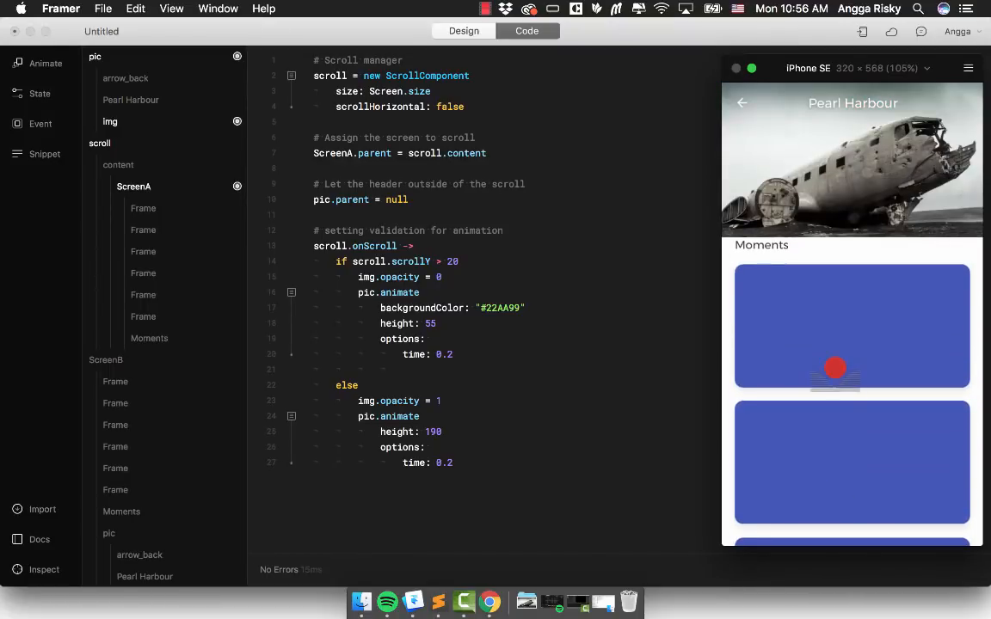
pyautogui.click(614, 250)
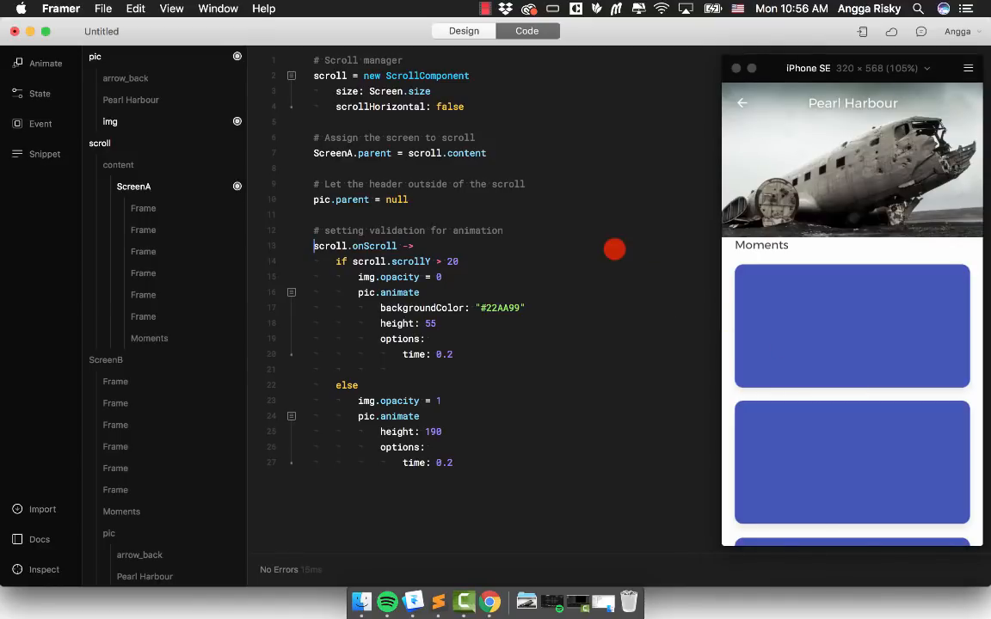